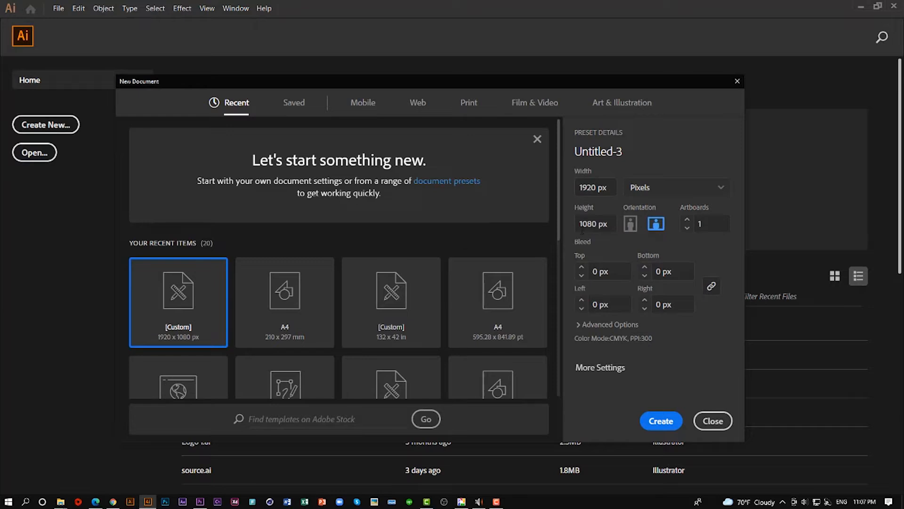
# - Create a new landscape document 1920 px wide and 1080 px high, and fit the artboard in the window
pyautogui.click(611, 188)
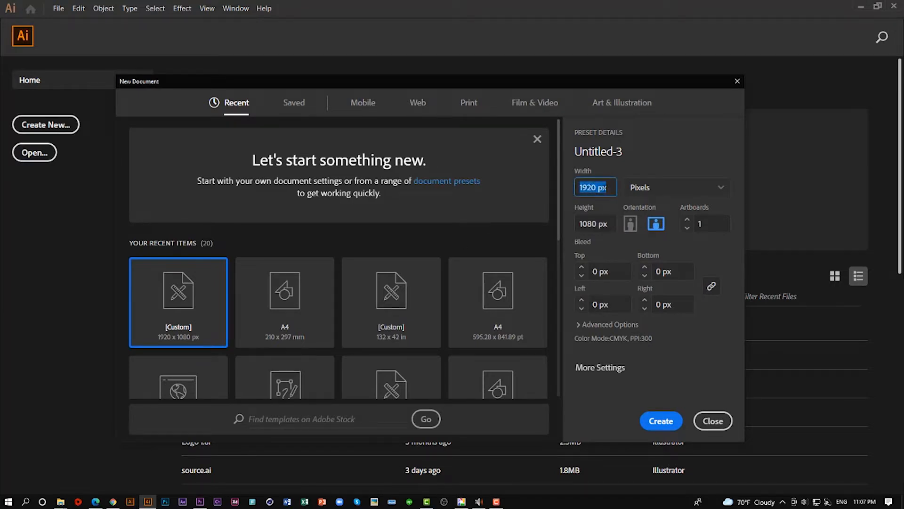
pyautogui.click(606, 188)
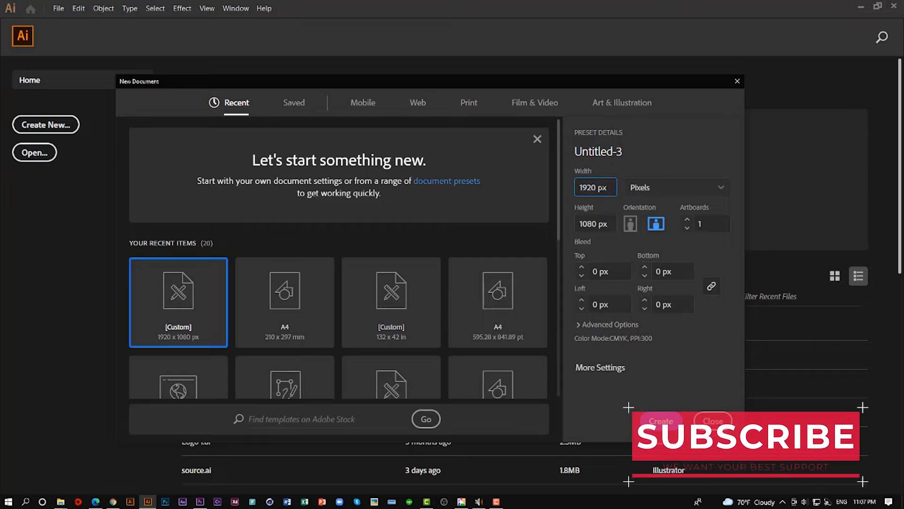
pyautogui.click(607, 223)
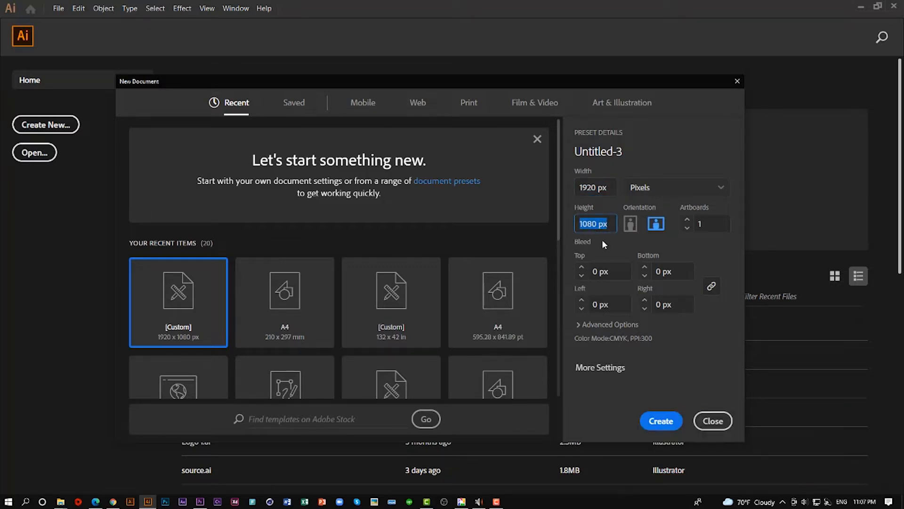
pyautogui.click(664, 422)
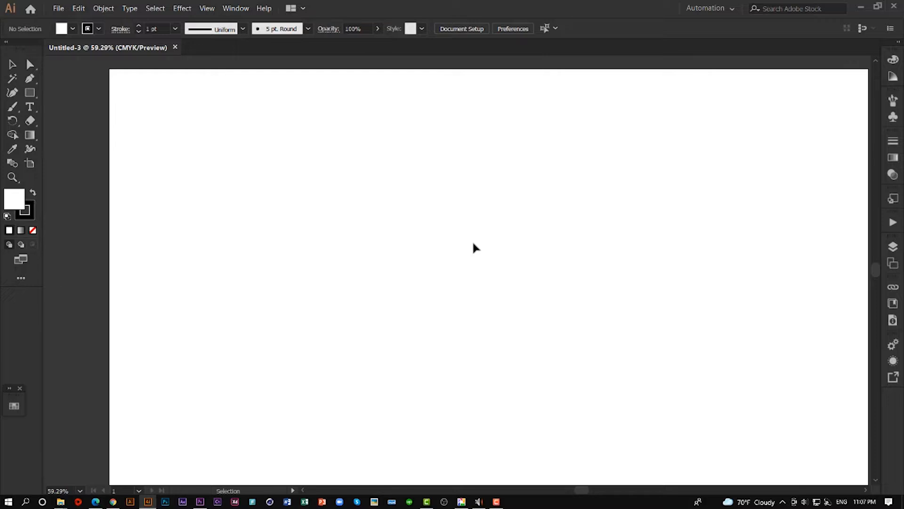
pyautogui.hotkey('ctrl', '0')
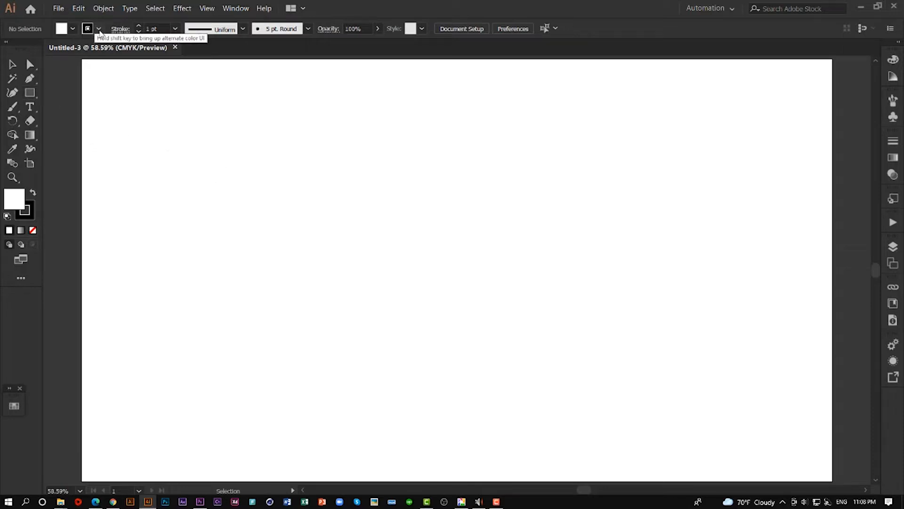
# - Set the default stroke colour to the K=80 grey swatch and the fill to None
pyautogui.click(62, 29)
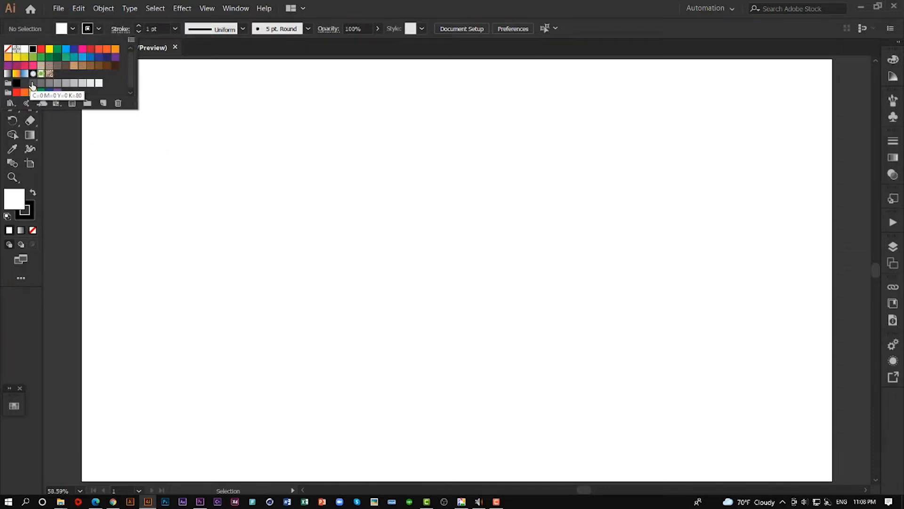
pyautogui.click(33, 84)
pyautogui.click(73, 30)
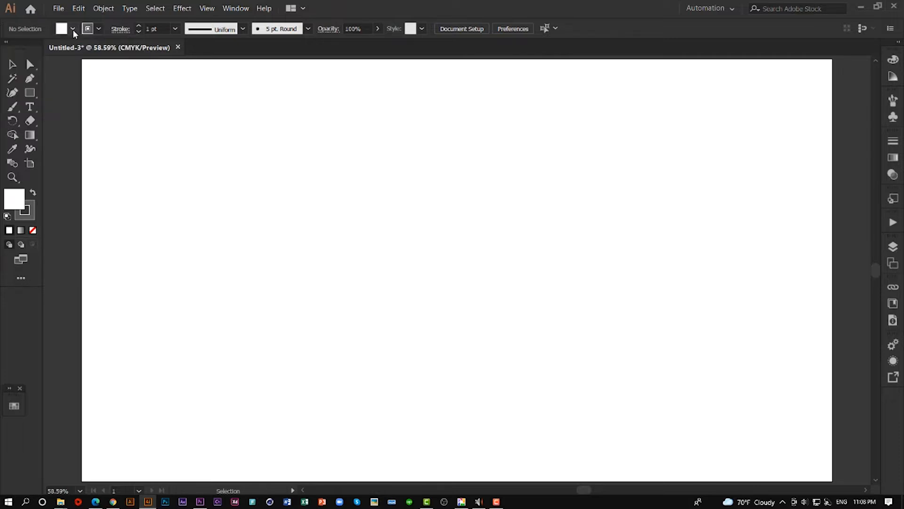
pyautogui.click(72, 29)
pyautogui.click(7, 49)
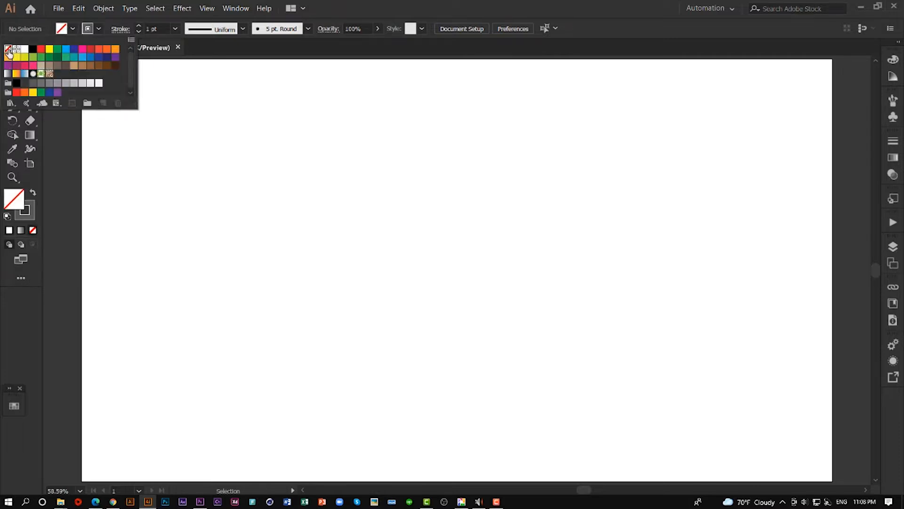
pyautogui.click(74, 33)
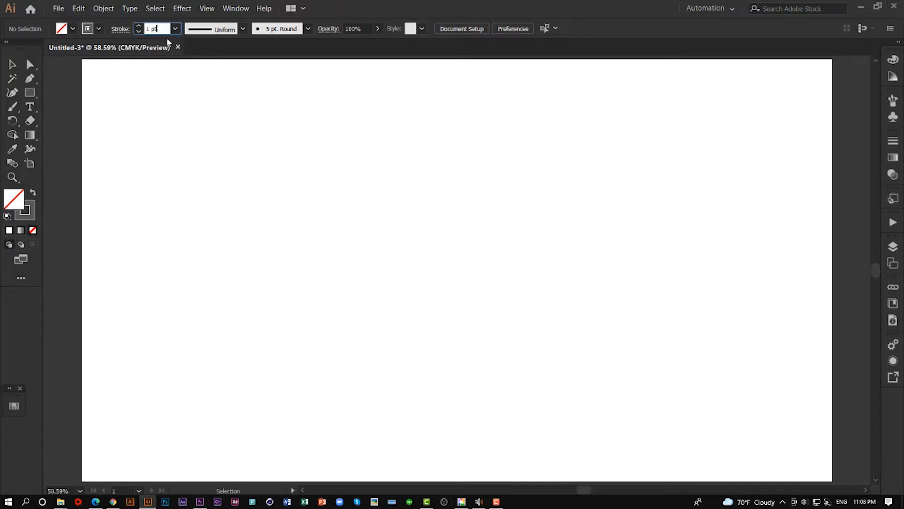
# - Set the default stroke weight to 6 pt
pyautogui.click(159, 28)
pyautogui.scroll(2, 159, 28)
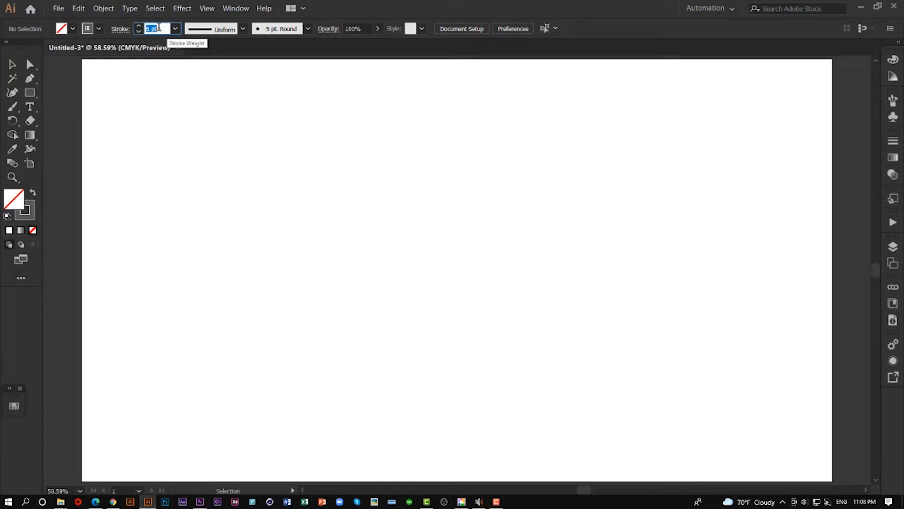
pyautogui.scroll(1, 158, 27)
# - Draw a circle about 520 px in diameter outward from its centre, slightly above the middle of the artboard
pyautogui.click(29, 92)
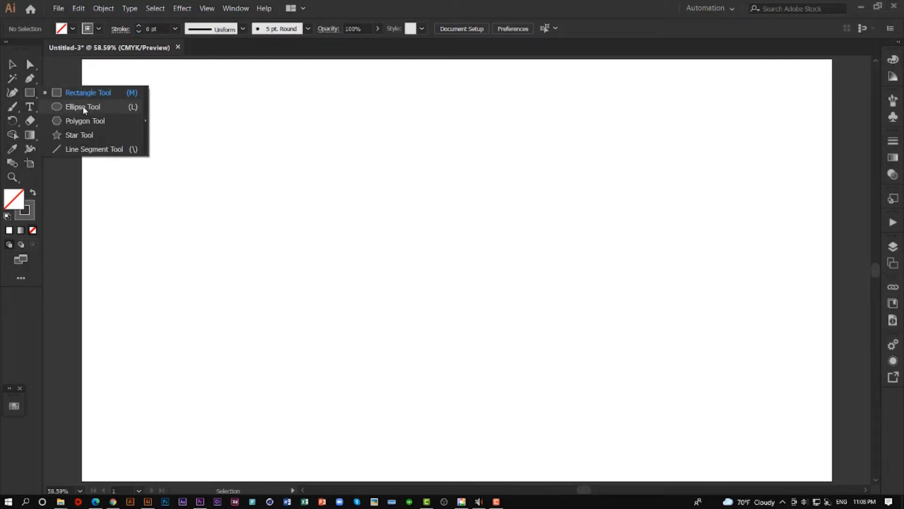
pyautogui.click(83, 107)
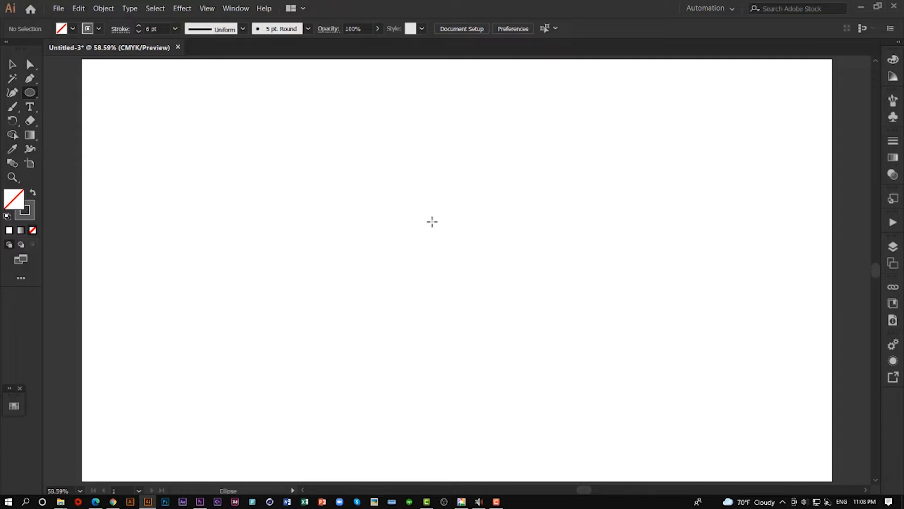
pyautogui.press('alt')
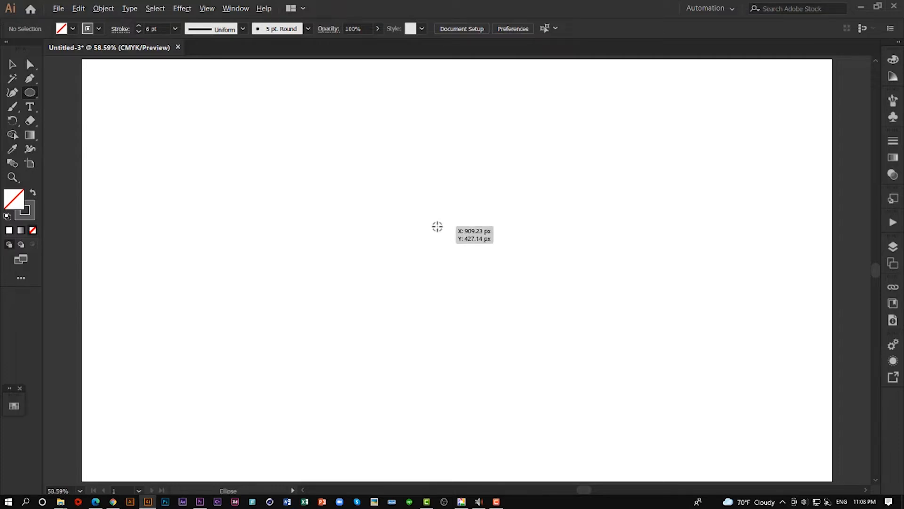
pyautogui.moveTo(440, 231); pyautogui.dragTo(511, 332)
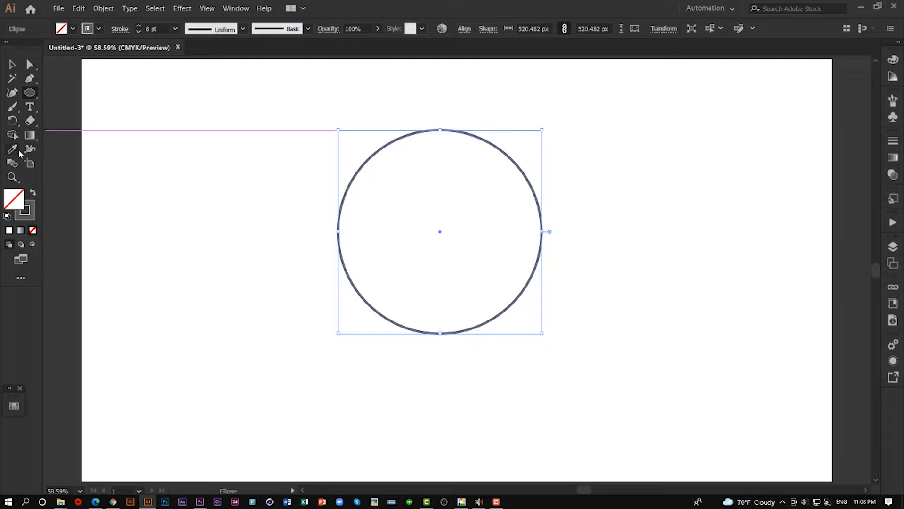
# - Cut the circle's path with the Scissors tool at its left and top anchor points
pyautogui.rightClick(30, 123)
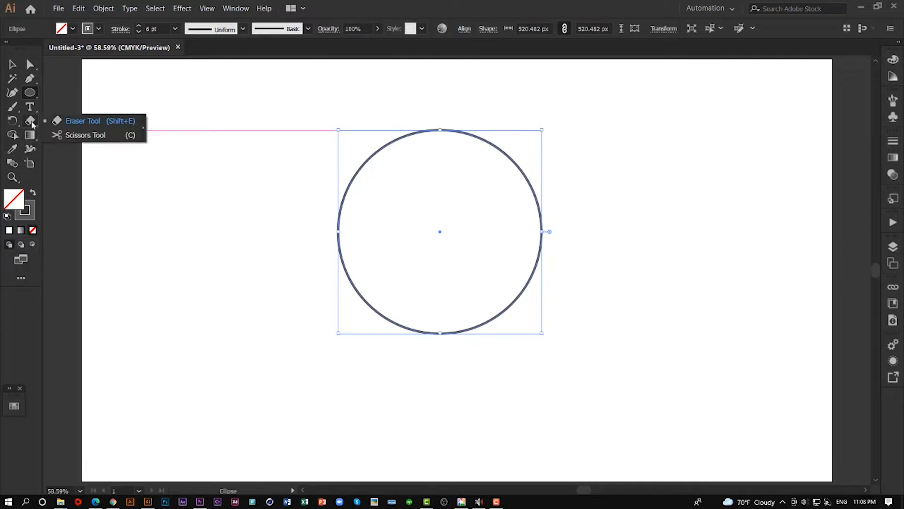
pyautogui.click(88, 136)
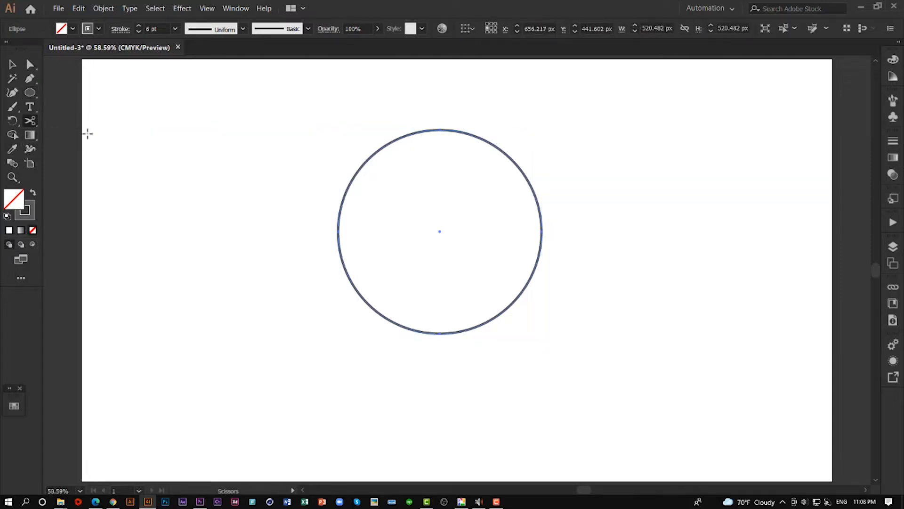
pyautogui.click(338, 231)
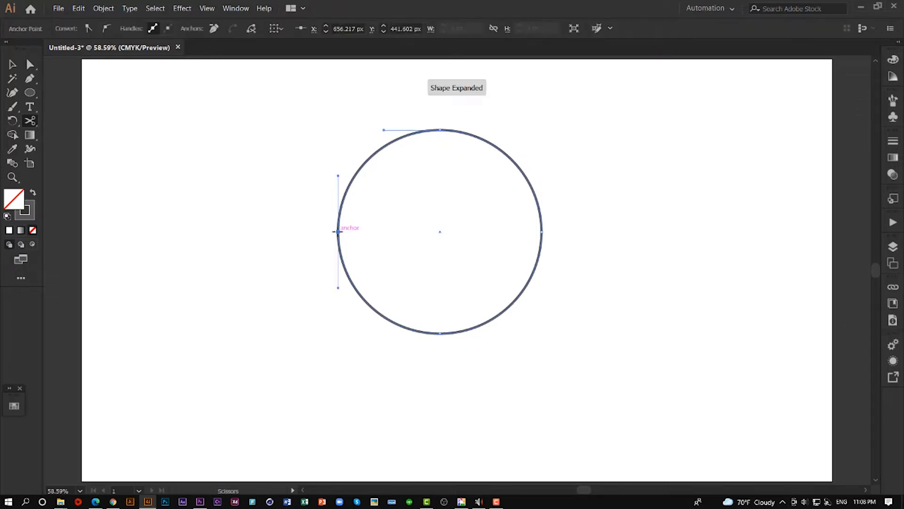
pyautogui.click(439, 130)
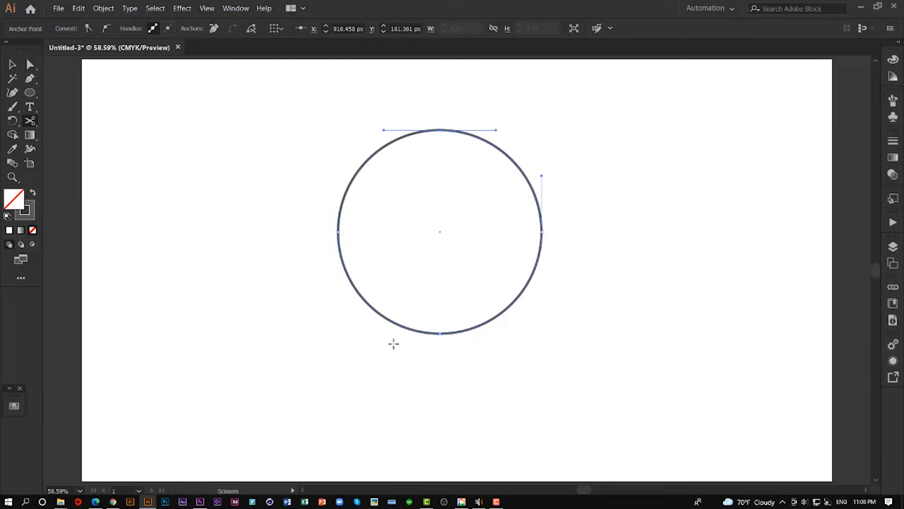
# - Delete the three-quarter section of the cut circle, keeping only the upper-left quarter arc
pyautogui.click(14, 67)
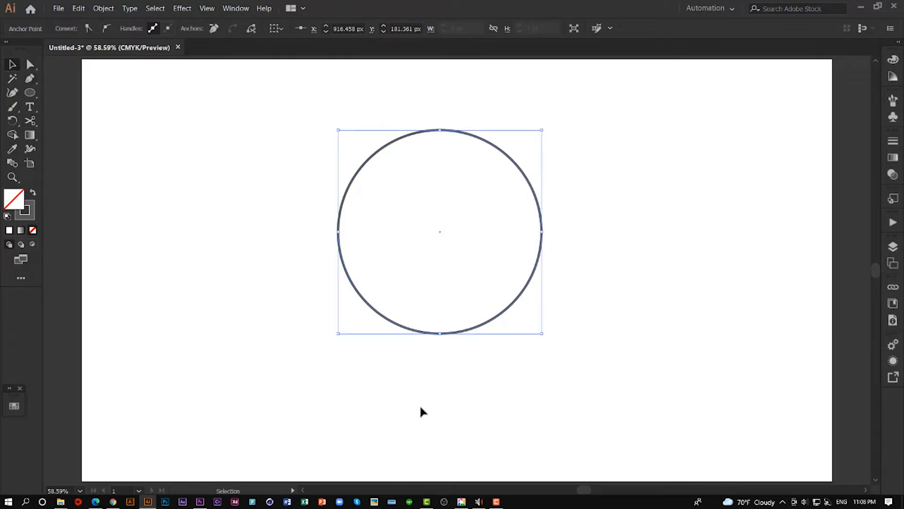
pyautogui.moveTo(431, 380); pyautogui.dragTo(452, 309)
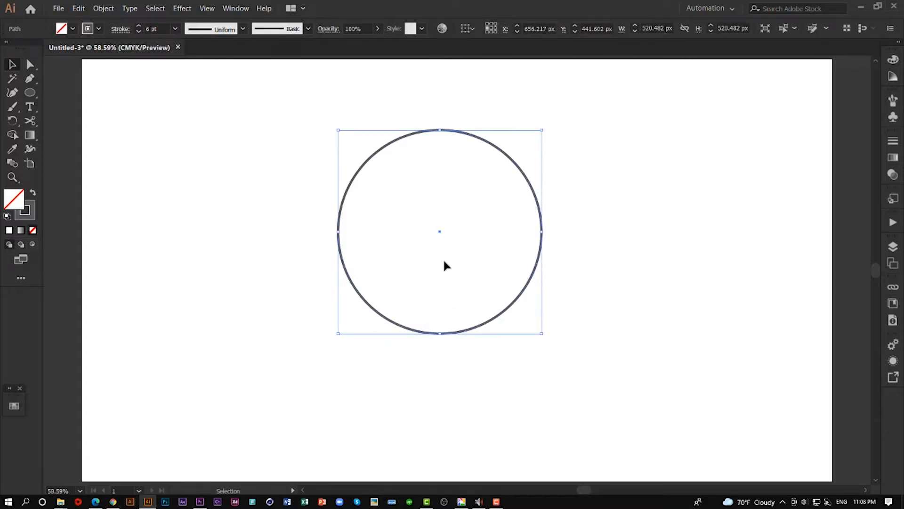
pyautogui.press('Delete')
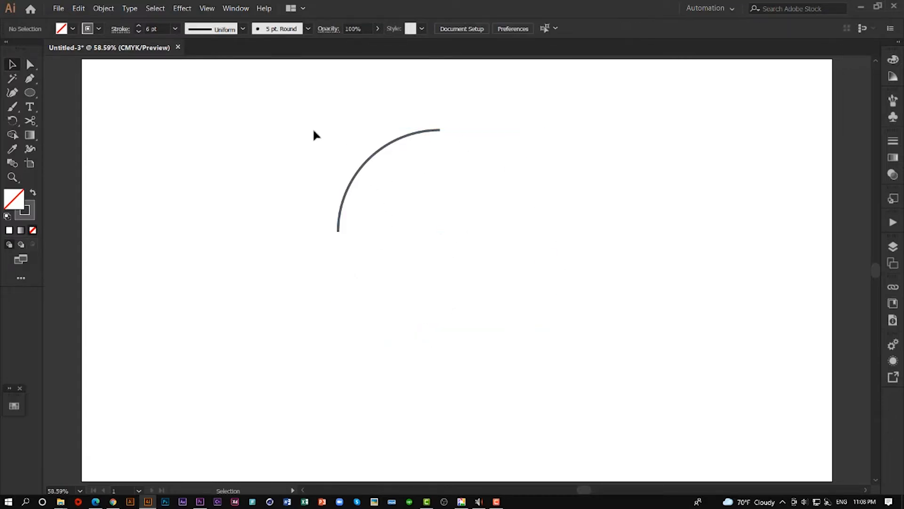
# - Give the quarter arc's stroke a round cap and deselect the arc
pyautogui.moveTo(313, 135); pyautogui.dragTo(371, 258)
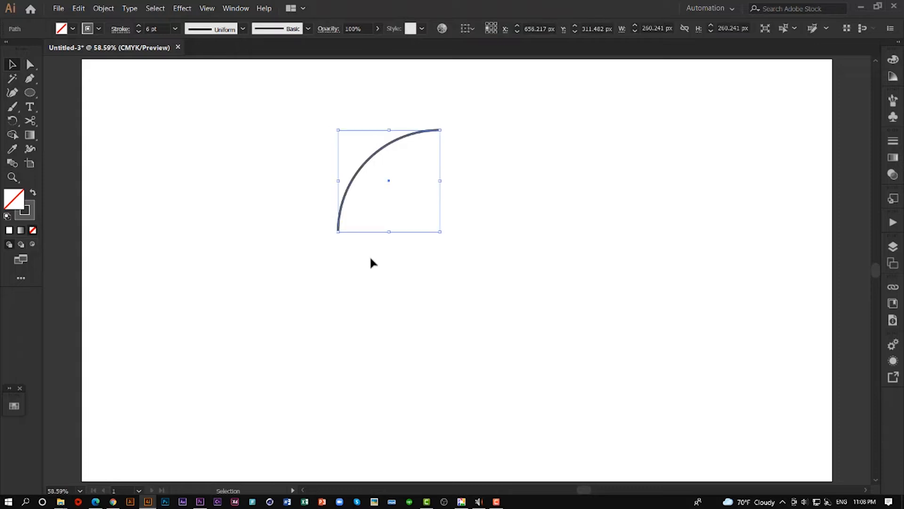
pyautogui.click(116, 29)
pyautogui.click(58, 59)
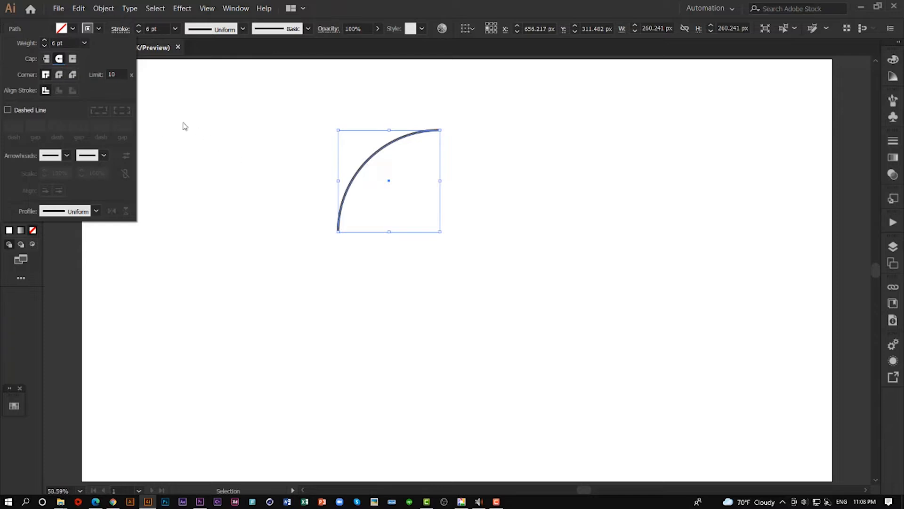
pyautogui.click(278, 134)
pyautogui.moveTo(300, 117); pyautogui.dragTo(490, 279)
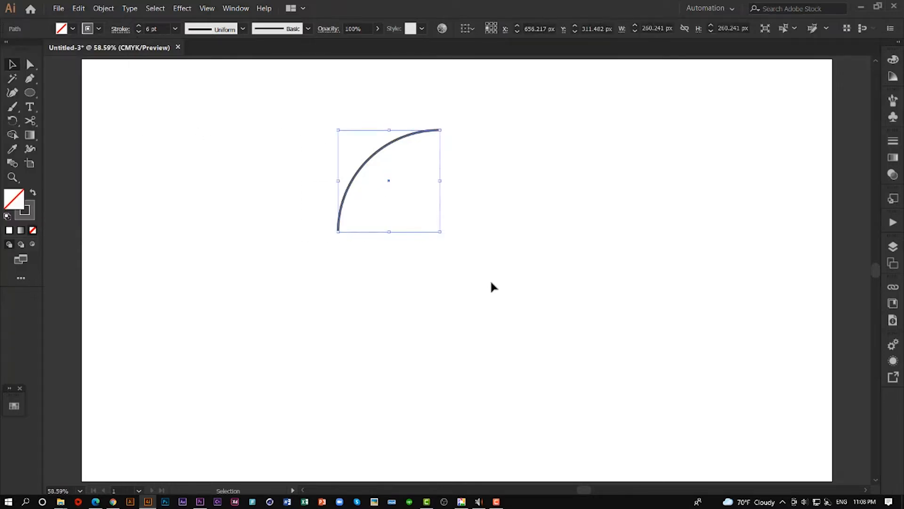
pyautogui.click(489, 278)
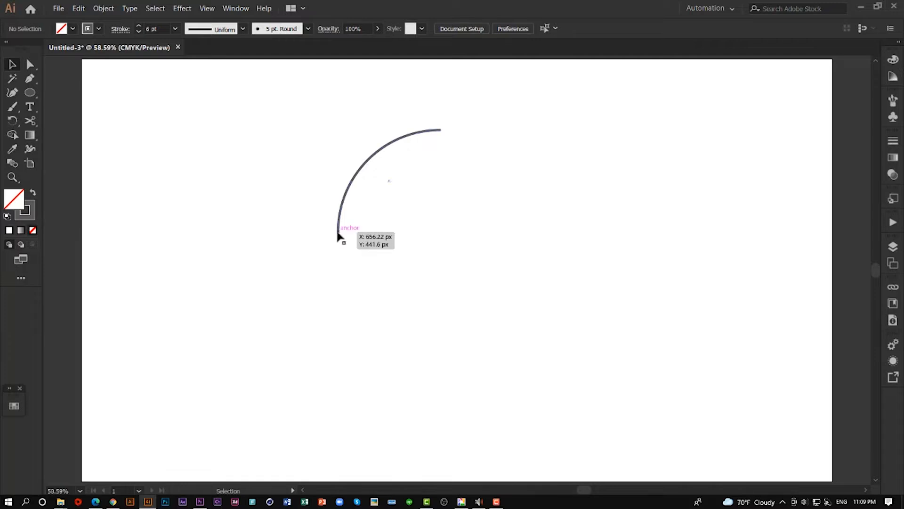
# - Rotate a copy of the quarter arc counterclockwise about its upper-right end point, so both arcs share that tip
pyautogui.moveTo(327, 137); pyautogui.dragTo(403, 238)
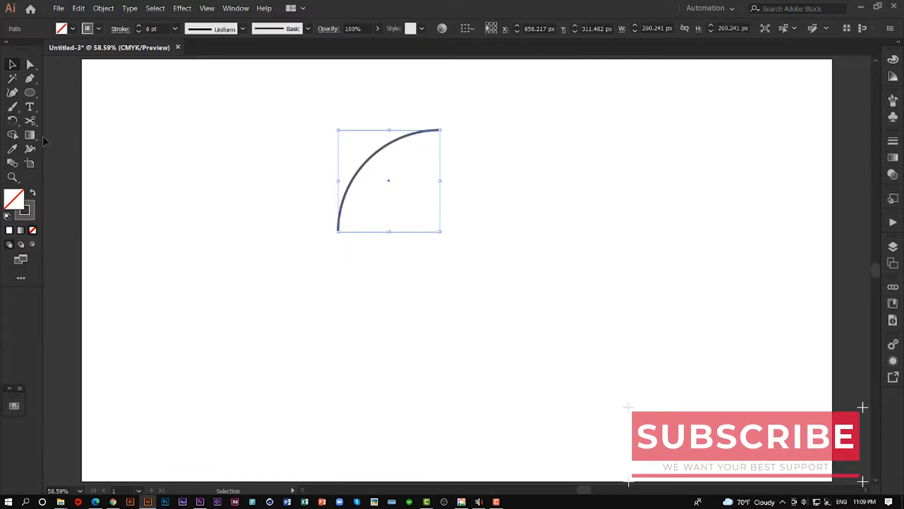
pyautogui.click(17, 124)
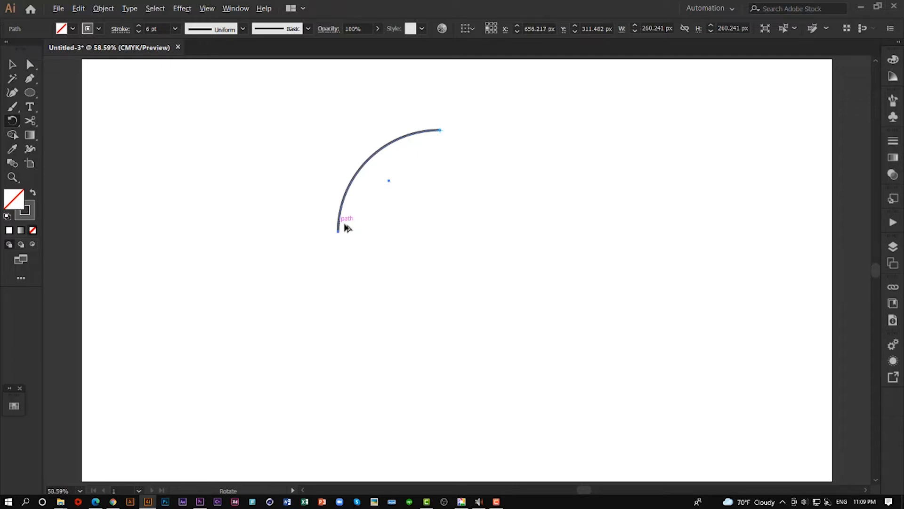
pyautogui.moveTo(343, 230); pyautogui.dragTo(404, 244)
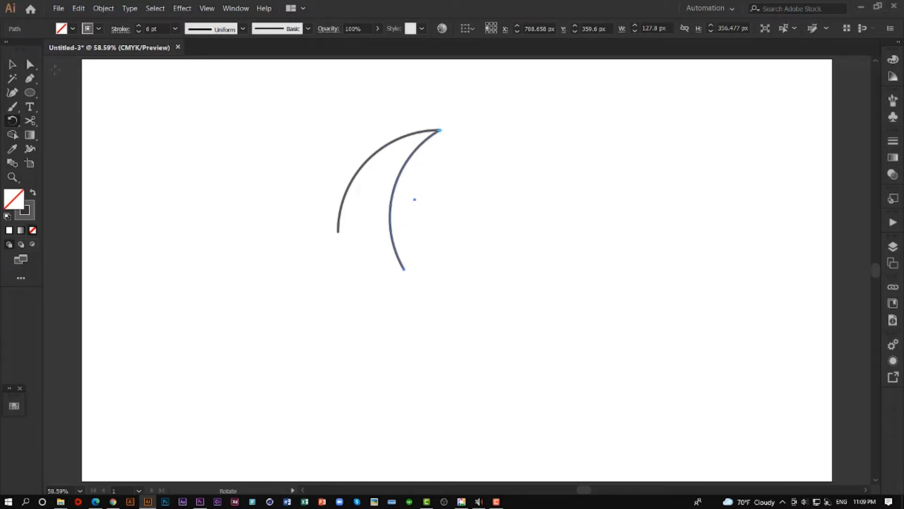
# - Reflect a copy of both arcs across the vertical axis with the preview on
pyautogui.click(12, 65)
pyautogui.moveTo(335, 154); pyautogui.dragTo(459, 230)
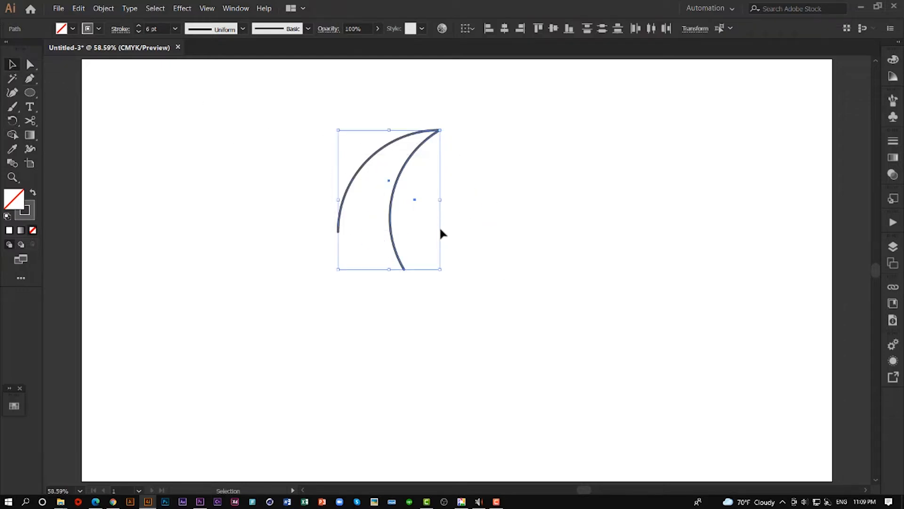
pyautogui.rightClick(420, 151)
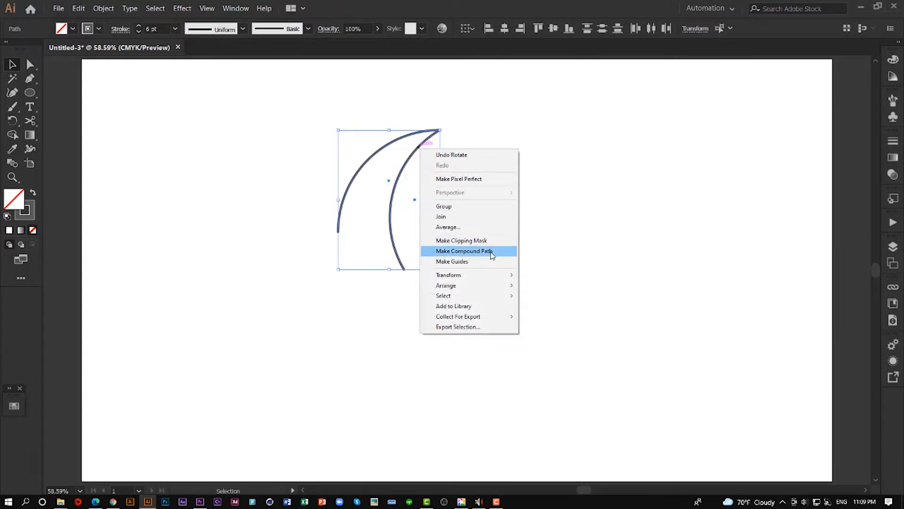
pyautogui.moveTo(490, 277)
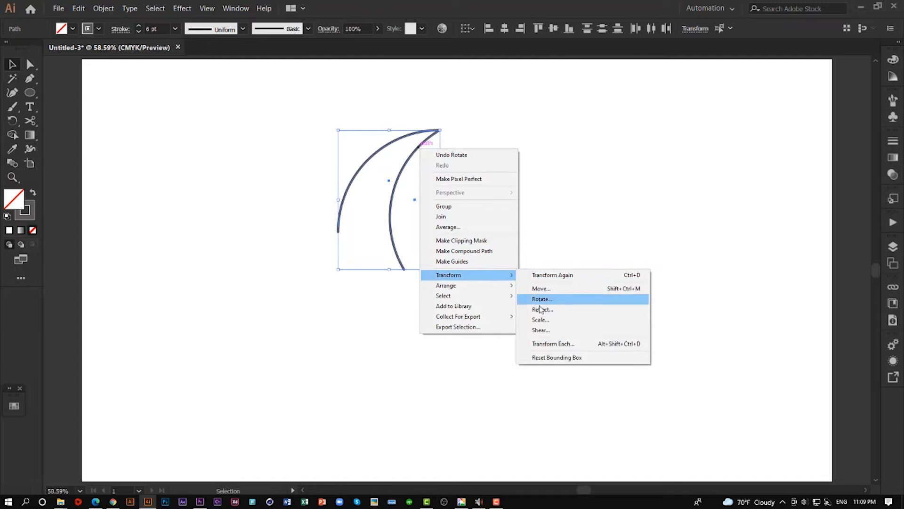
pyautogui.click(564, 311)
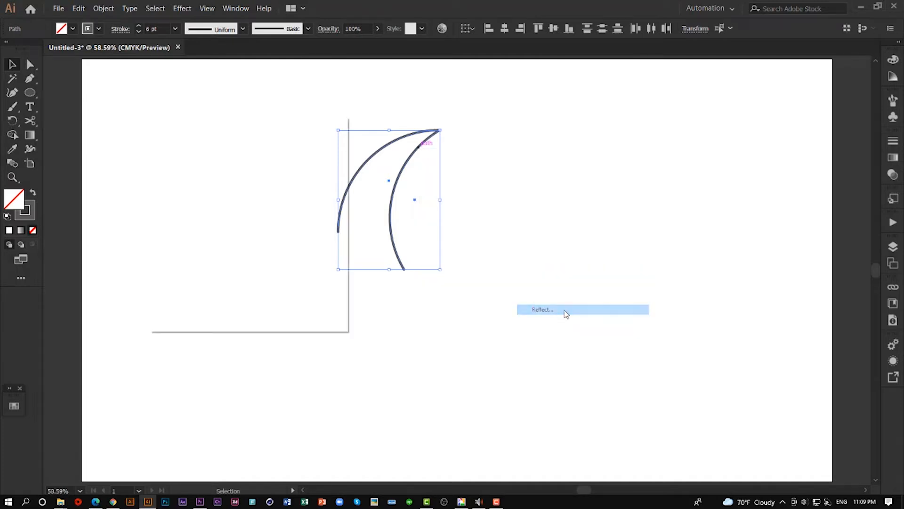
pyautogui.moveTo(231, 124); pyautogui.dragTo(182, 109)
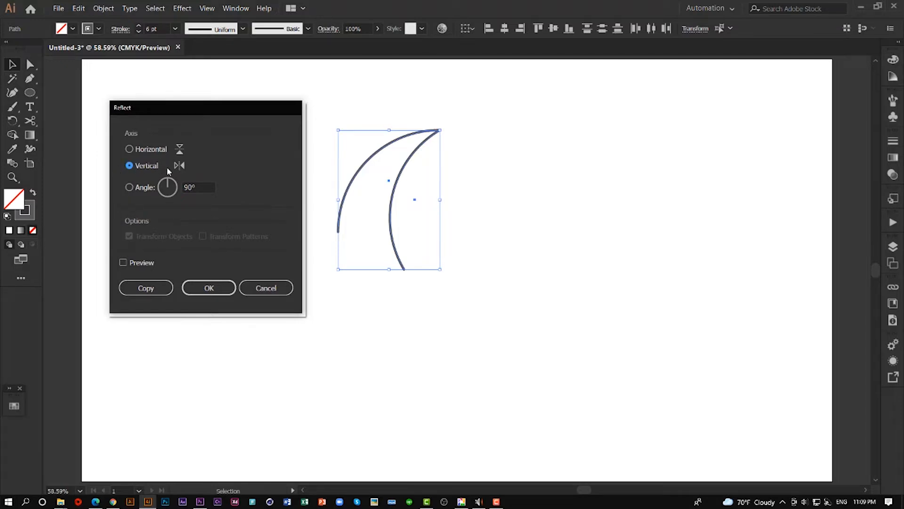
pyautogui.click(124, 262)
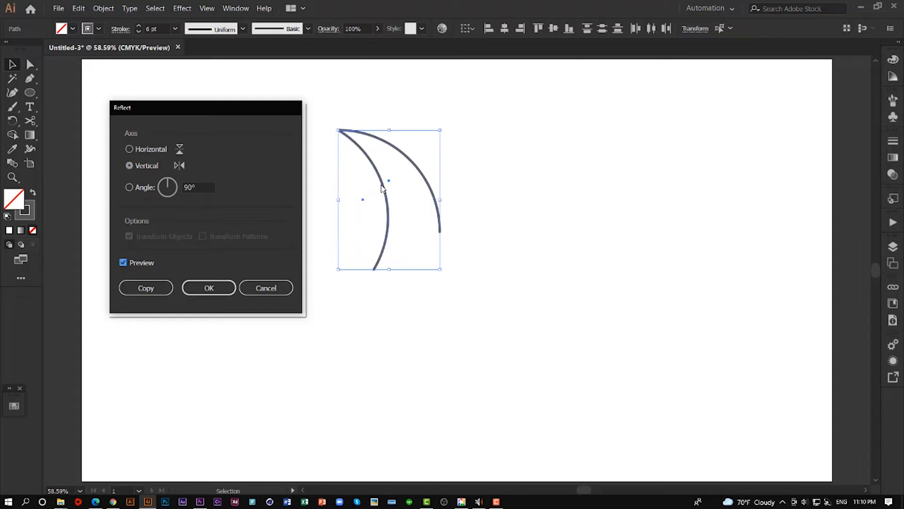
pyautogui.click(144, 291)
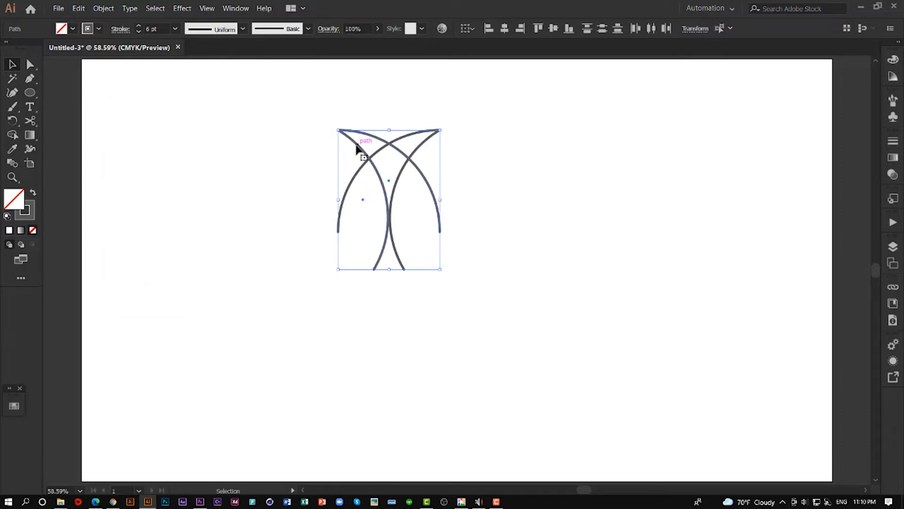
# - Move the mirrored arcs sideways until their shared tip meets the original arcs' tip, forming a symmetrical dome, and deselect them
pyautogui.moveTo(356, 148); pyautogui.dragTo(460, 146)
pyautogui.click(505, 116)
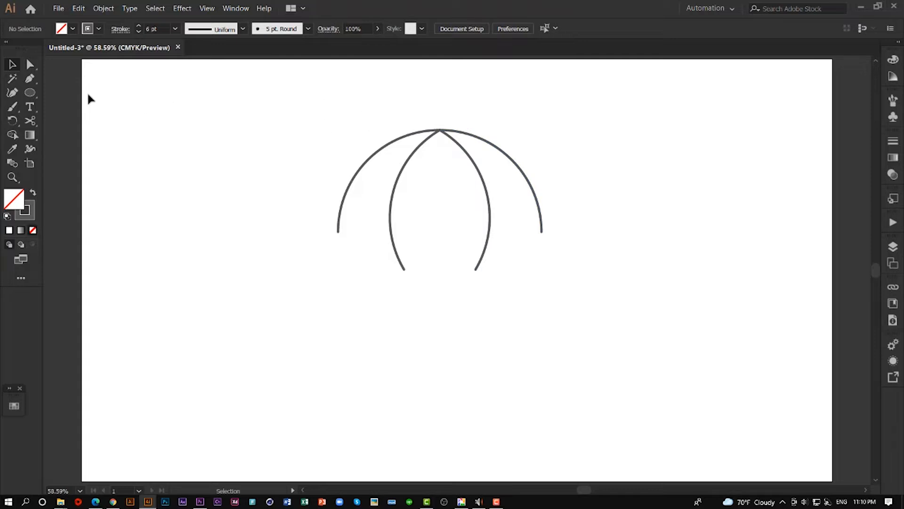
# - Draw a vertical line about 650 px long through the arcs' shared tip, from just above the dome to well below it, as the umbrella shaft
pyautogui.click(30, 95)
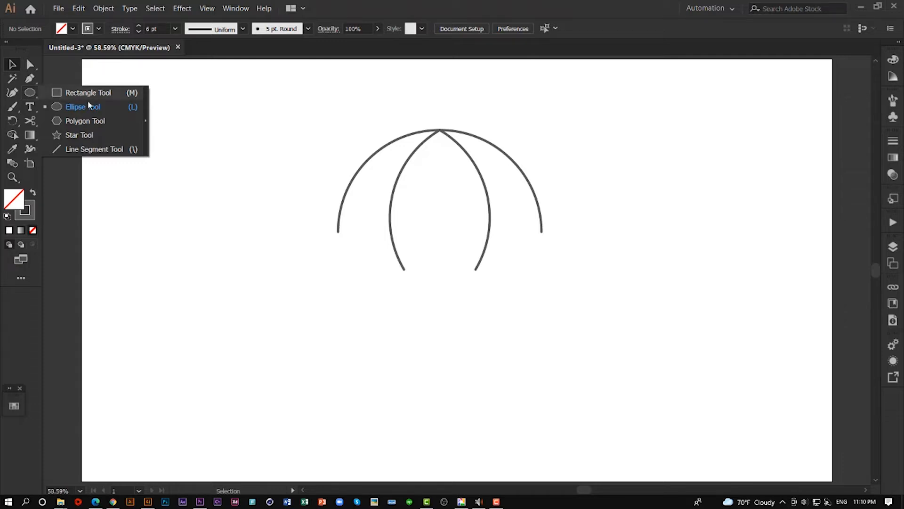
pyautogui.click(99, 151)
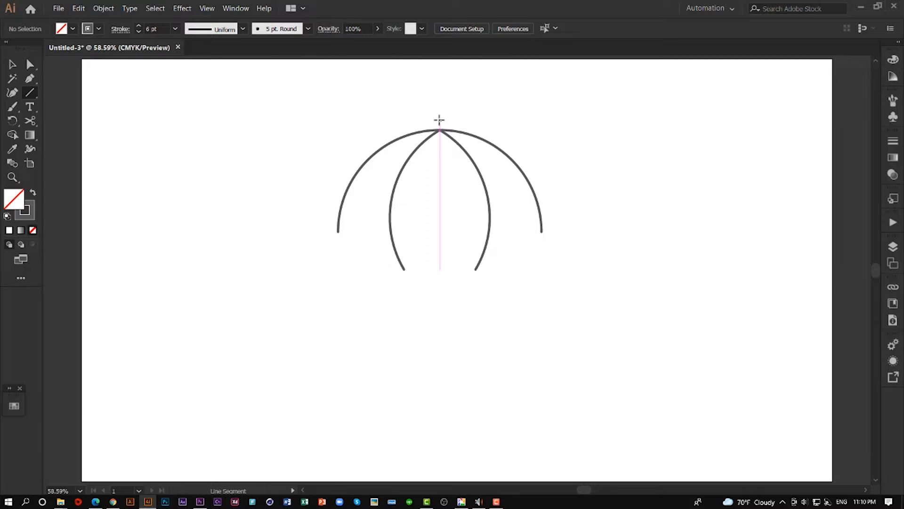
pyautogui.moveTo(439, 120); pyautogui.dragTo(445, 374)
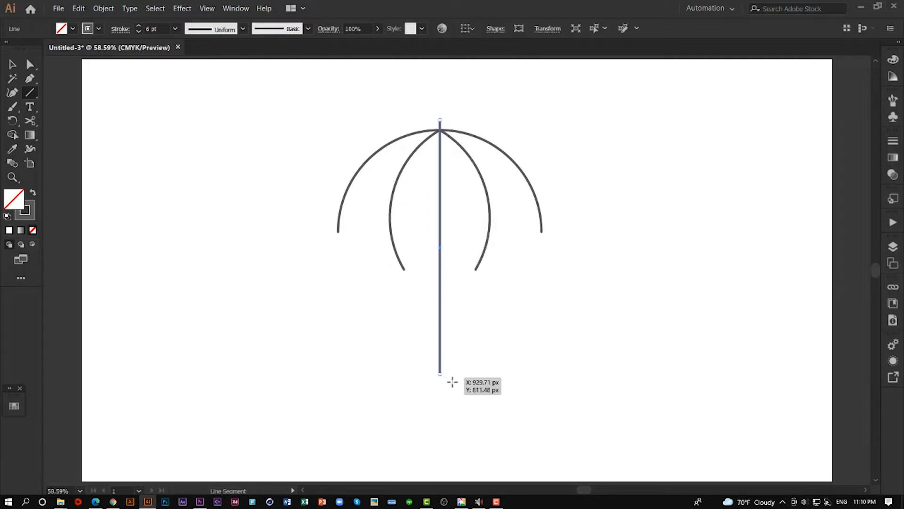
pyautogui.click(13, 64)
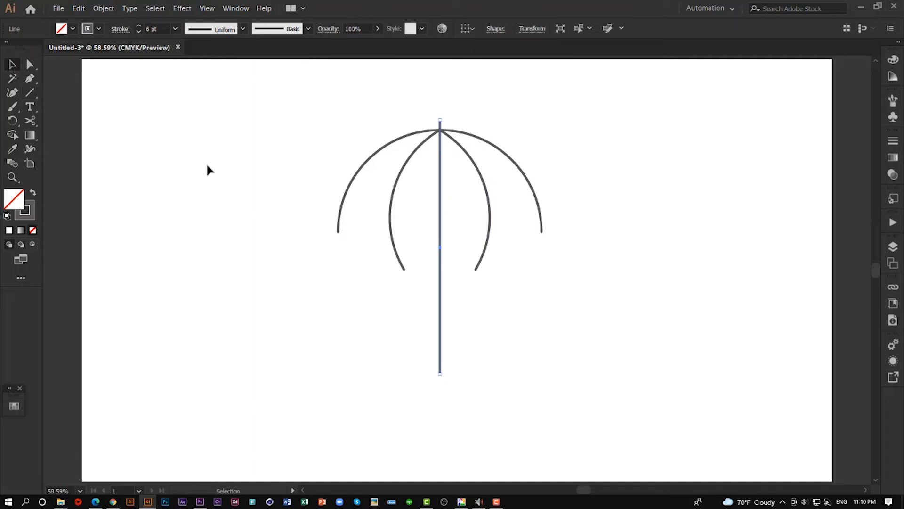
pyautogui.click(277, 194)
# - Draw a horizontal line about 520 px long joining the lower end points of the two outer arcs
pyautogui.moveTo(293, 115); pyautogui.dragTo(582, 280)
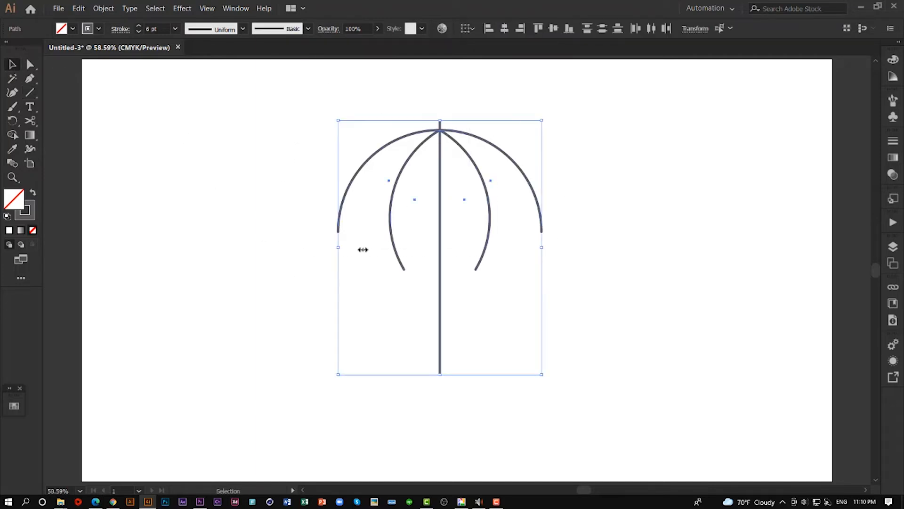
pyautogui.click(31, 96)
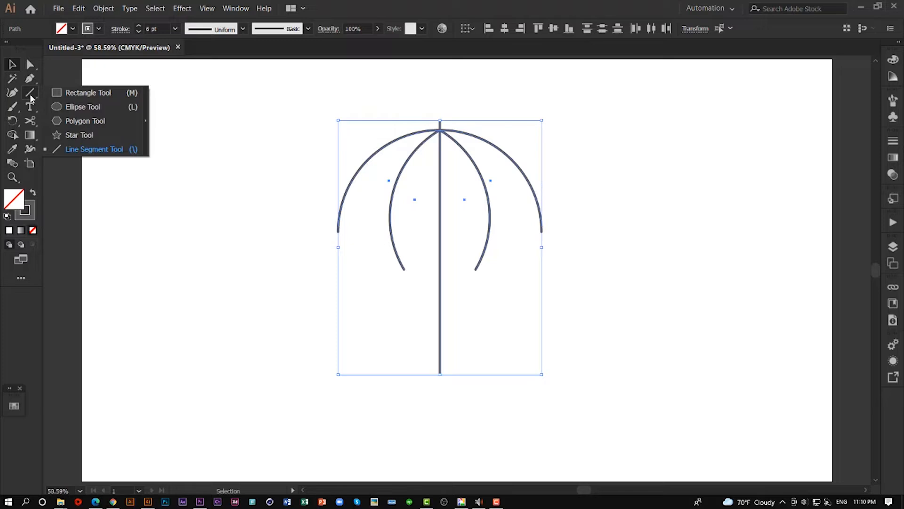
pyautogui.click(31, 96)
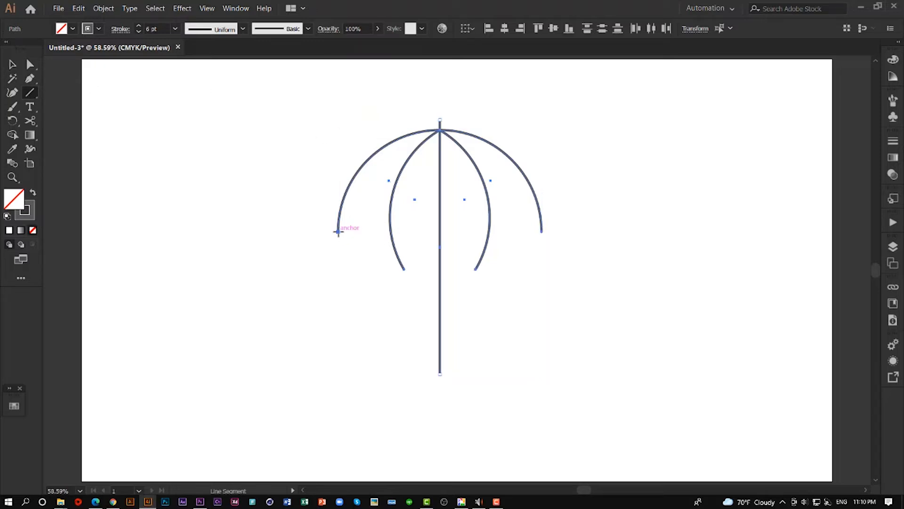
pyautogui.moveTo(338, 232); pyautogui.dragTo(541, 231)
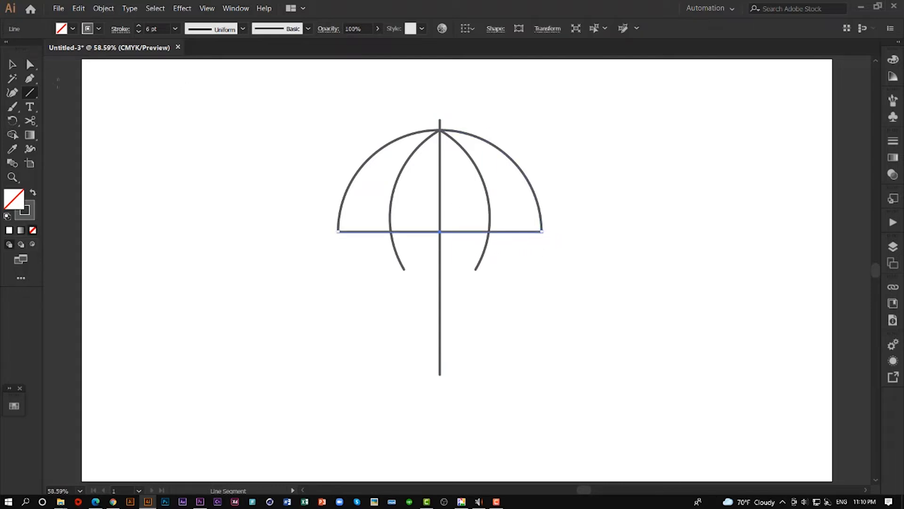
# - Remove the inner arc ends that extend below the horizontal line with the Shape Builder, and deselect the artwork
pyautogui.press('v')
pyautogui.moveTo(287, 144); pyautogui.dragTo(659, 311)
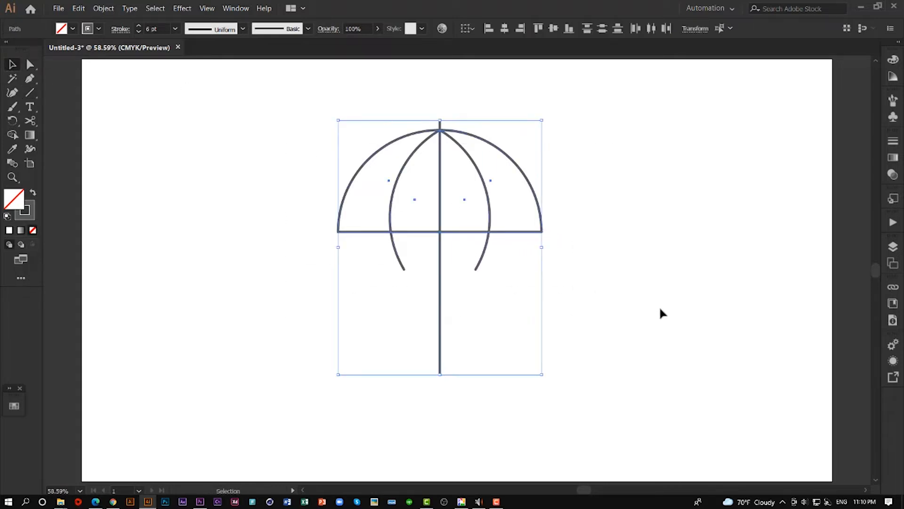
pyautogui.click(14, 136)
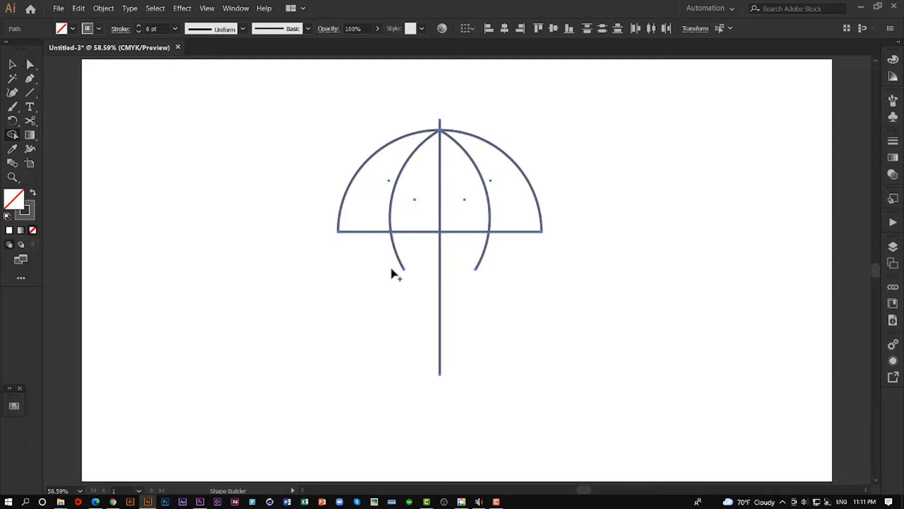
pyautogui.moveTo(388, 261); pyautogui.dragTo(406, 252)
pyautogui.moveTo(465, 250); pyautogui.dragTo(512, 254)
pyautogui.click(12, 64)
pyautogui.click(101, 111)
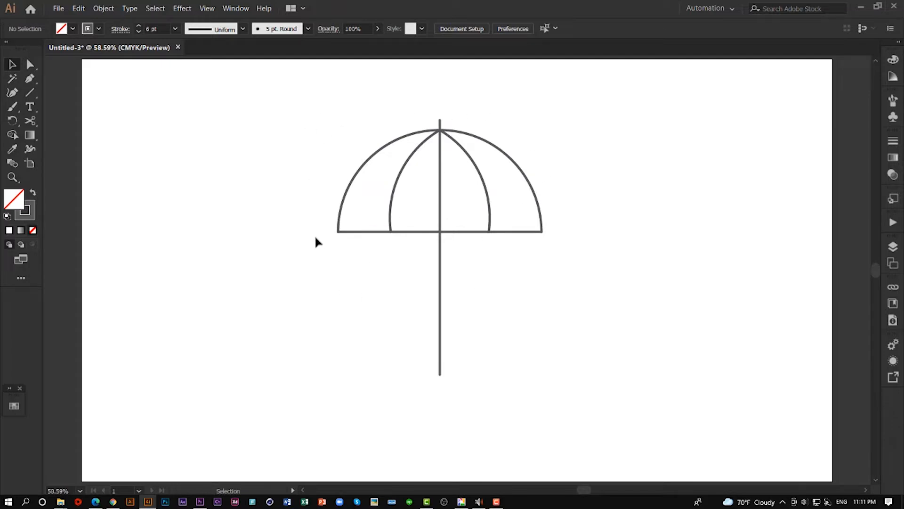
# - Add curvature anchor points to the horizontal line where the two inner arcs and the vertical shaft cross it
pyautogui.moveTo(309, 204); pyautogui.dragTo(592, 280)
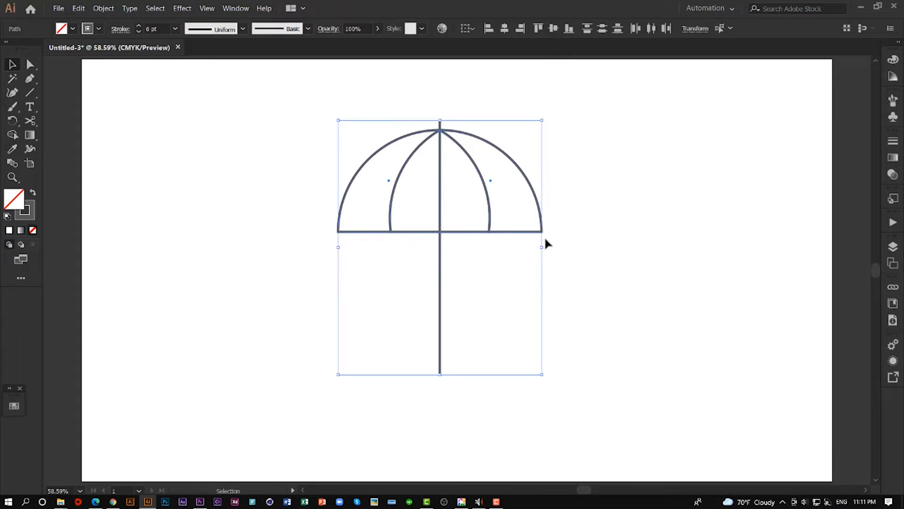
pyautogui.click(13, 93)
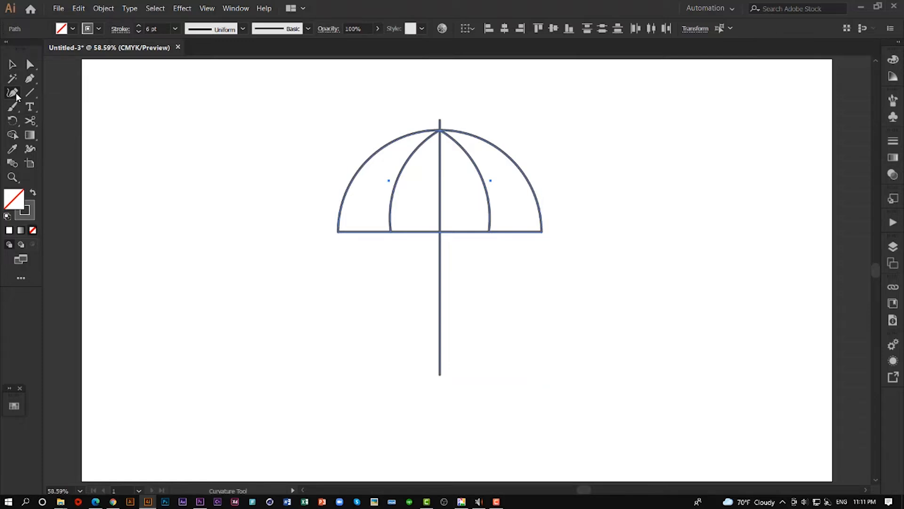
pyautogui.click(339, 232)
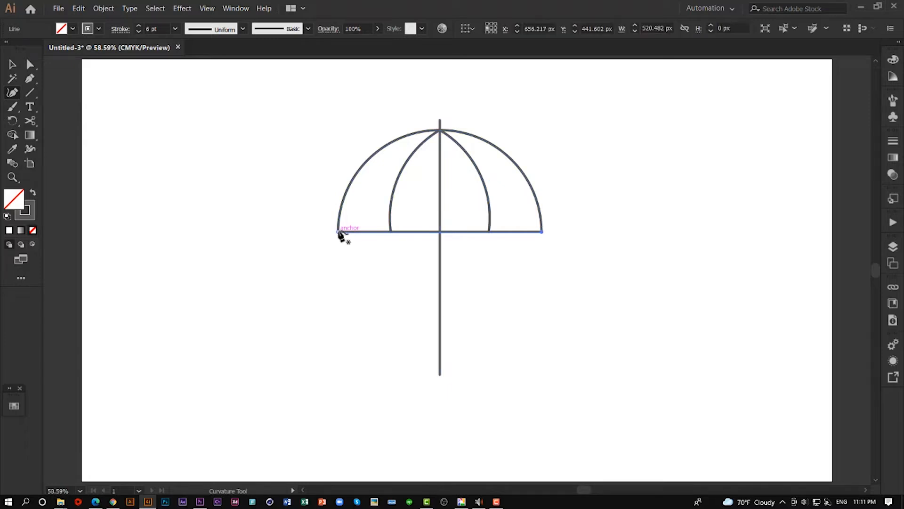
pyautogui.click(390, 232)
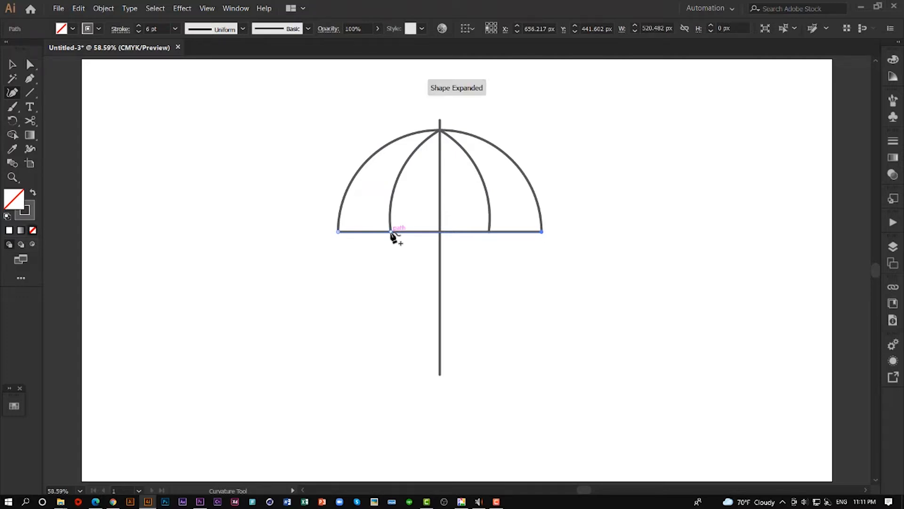
pyautogui.click(440, 232)
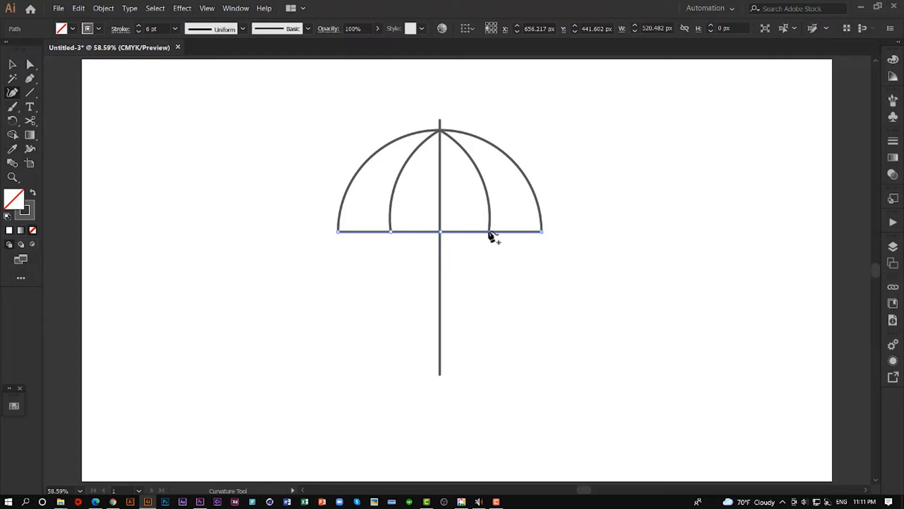
pyautogui.click(490, 232)
pyautogui.click(12, 66)
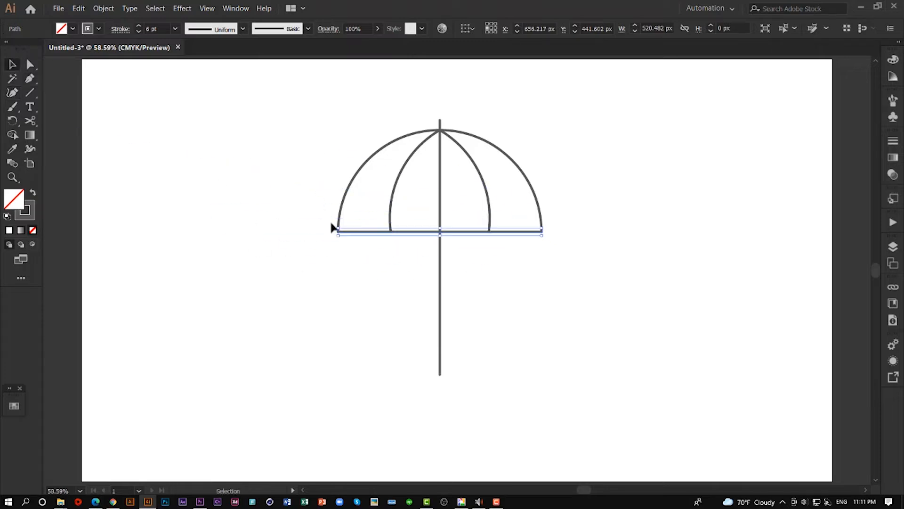
# - Bend the two base-line segments left of the shaft into upward scallops about 36 px high, making the inner rib and shaft points corners
pyautogui.click(11, 92)
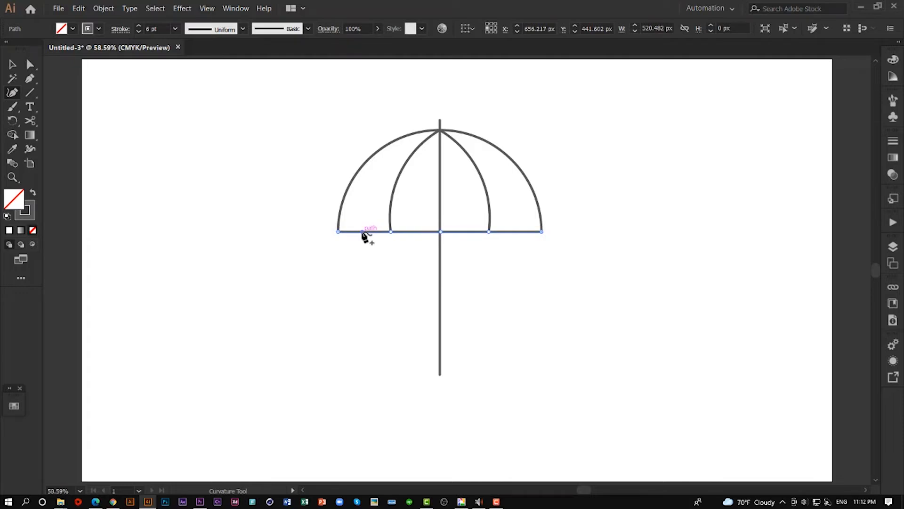
pyautogui.moveTo(363, 232); pyautogui.dragTo(367, 218)
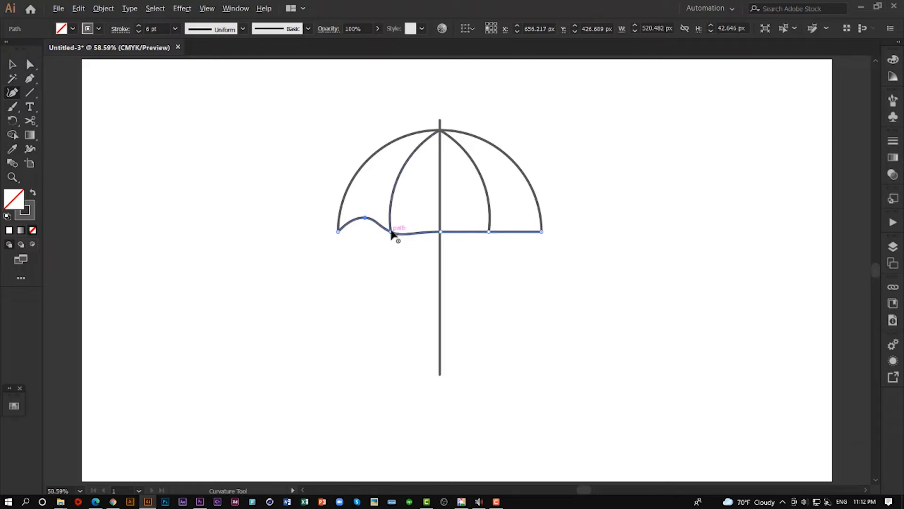
pyautogui.click(390, 231)
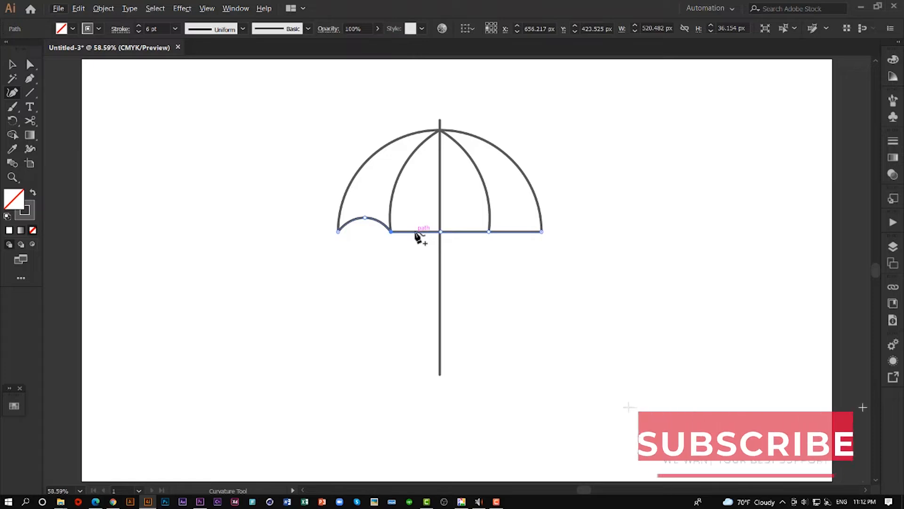
pyautogui.moveTo(416, 232); pyautogui.dragTo(416, 218)
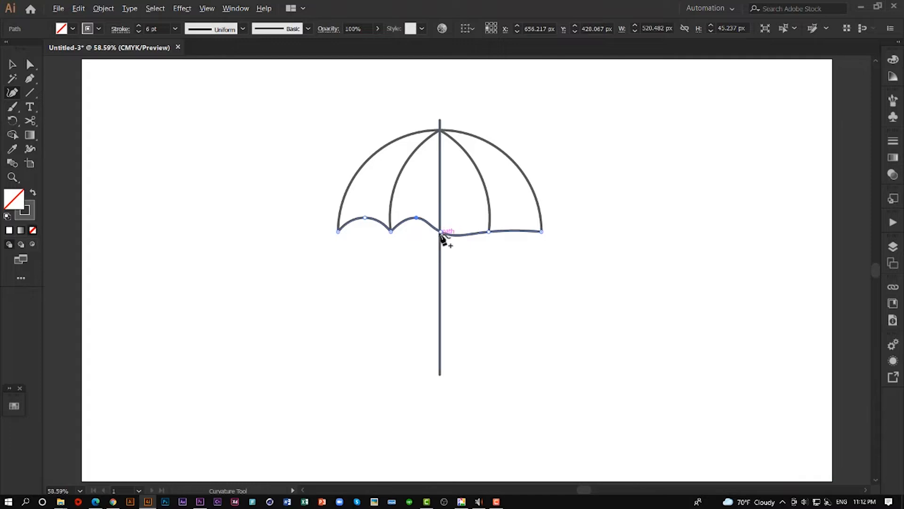
pyautogui.doubleClick(441, 231)
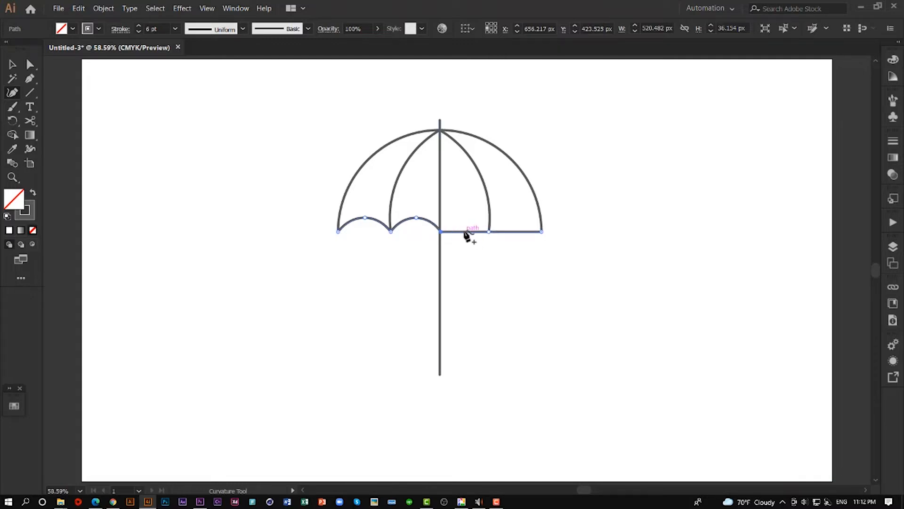
# - Bend the two base-line segments right of the shaft into matching upward scallops with a corner point at the inner rib, and deselect
pyautogui.moveTo(465, 231); pyautogui.dragTo(464, 218)
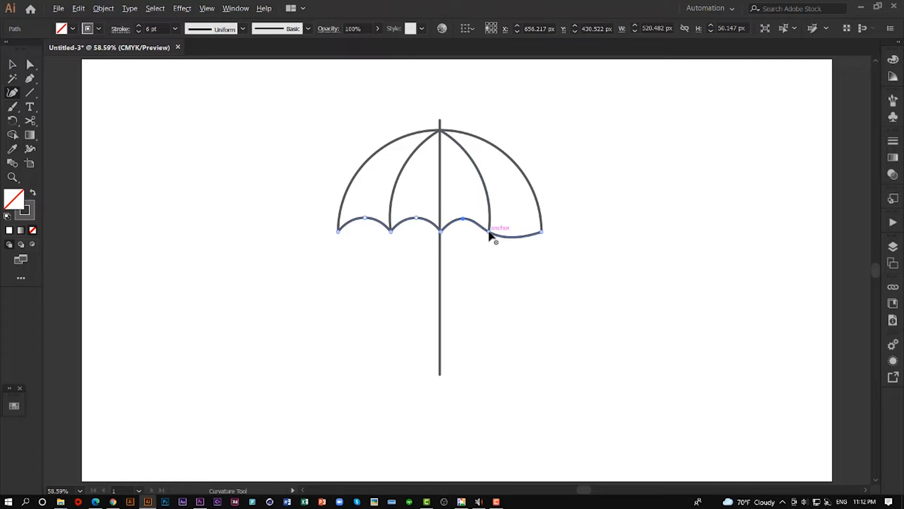
pyautogui.doubleClick(489, 231)
pyautogui.moveTo(518, 232); pyautogui.dragTo(516, 218)
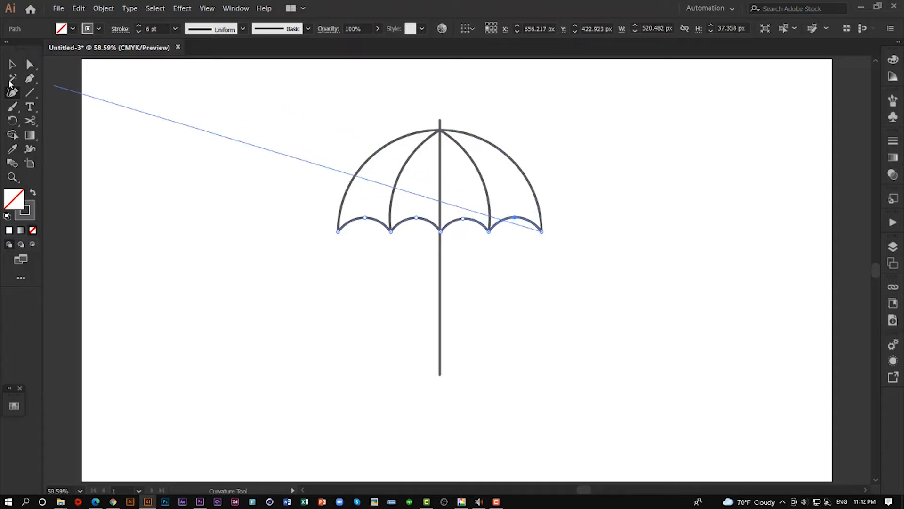
pyautogui.click(12, 64)
pyautogui.moveTo(296, 122); pyautogui.dragTo(584, 253)
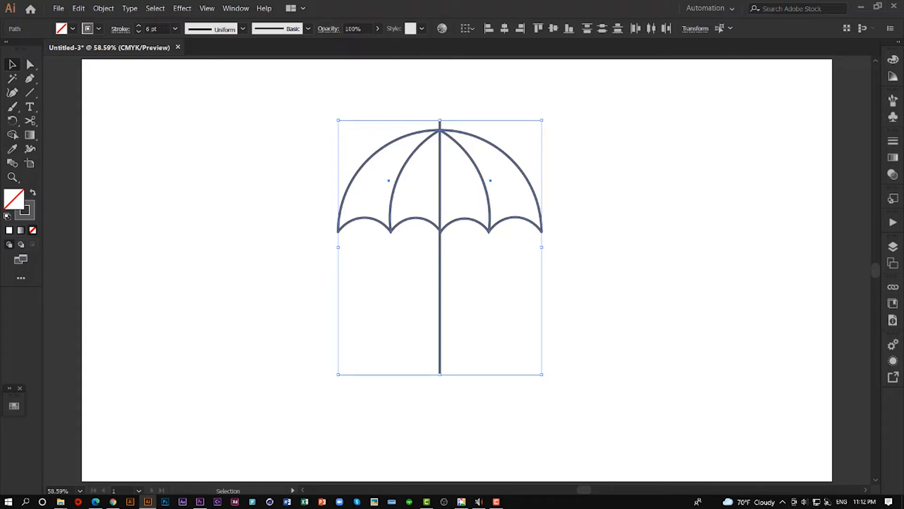
pyautogui.click(647, 213)
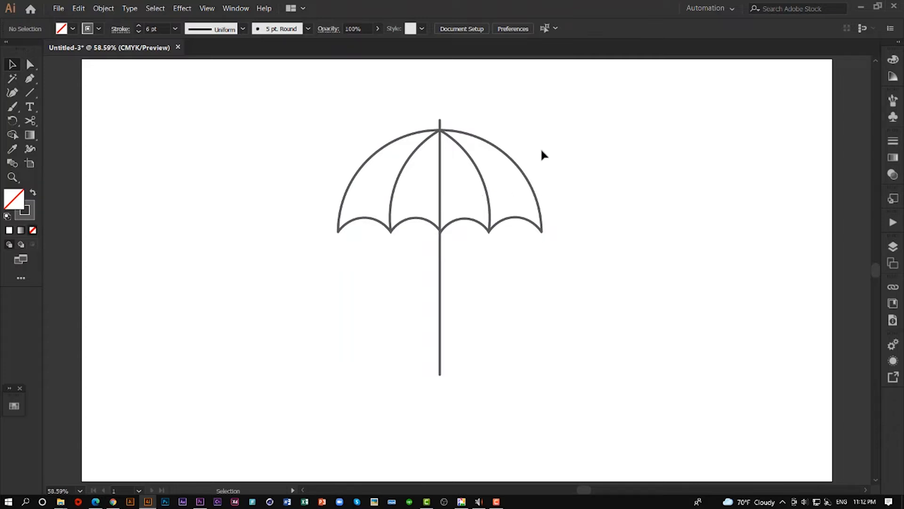
# - Group all the umbrella paths in Layer 1 into one object
pyautogui.moveTo(294, 119); pyautogui.dragTo(589, 404)
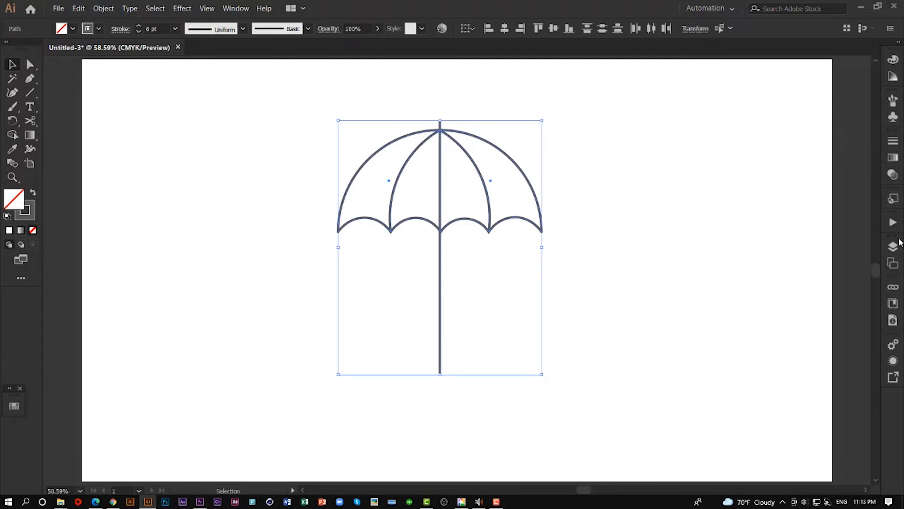
pyautogui.click(886, 248)
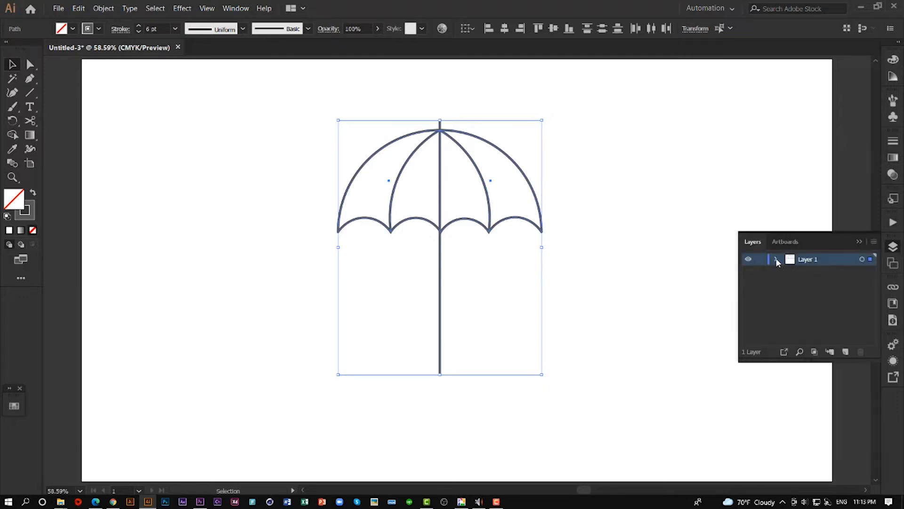
pyautogui.click(775, 258)
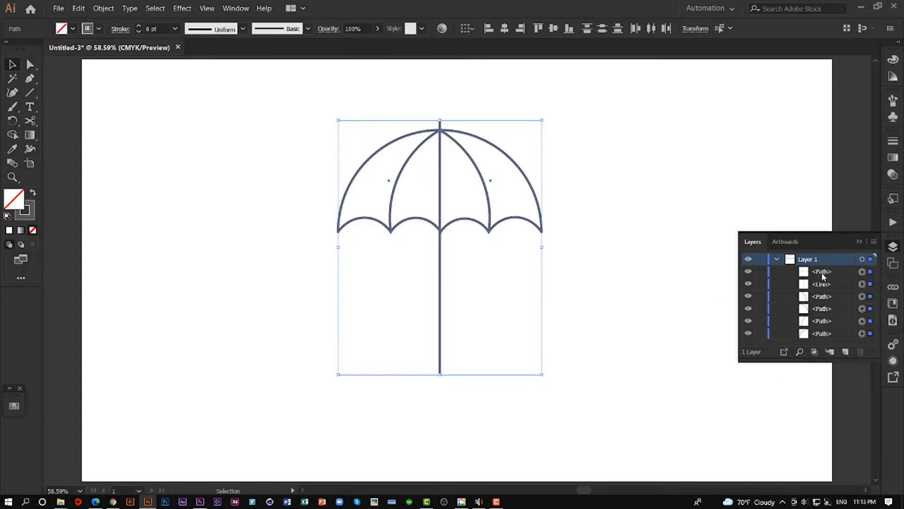
pyautogui.rightClick(488, 221)
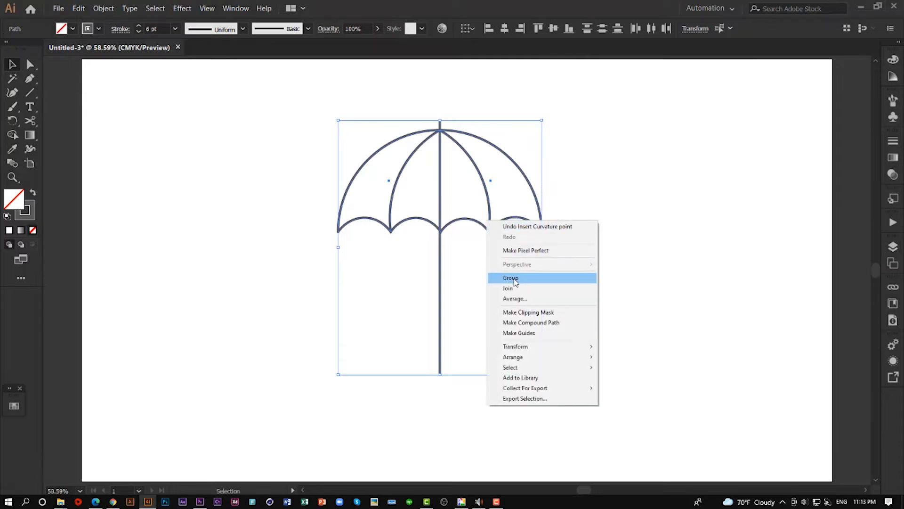
pyautogui.click(515, 282)
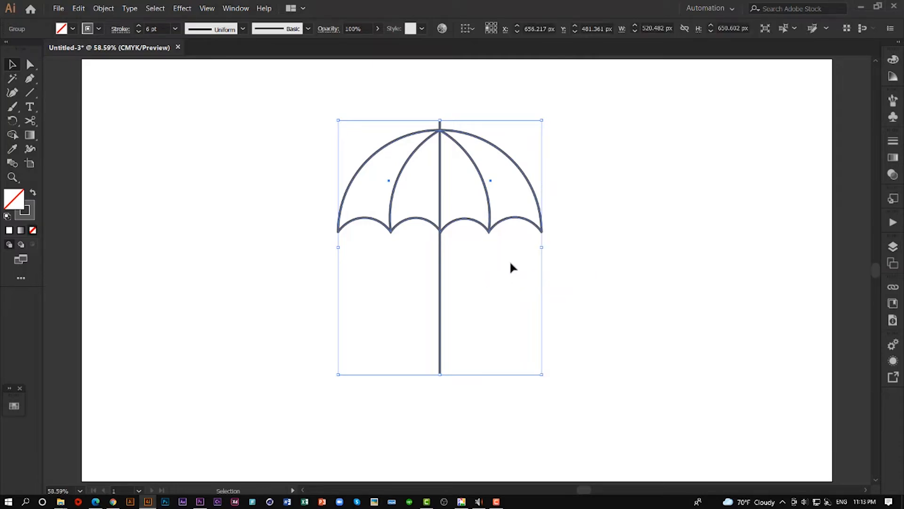
# - Lock the umbrella group within Layer 1
pyautogui.click(893, 246)
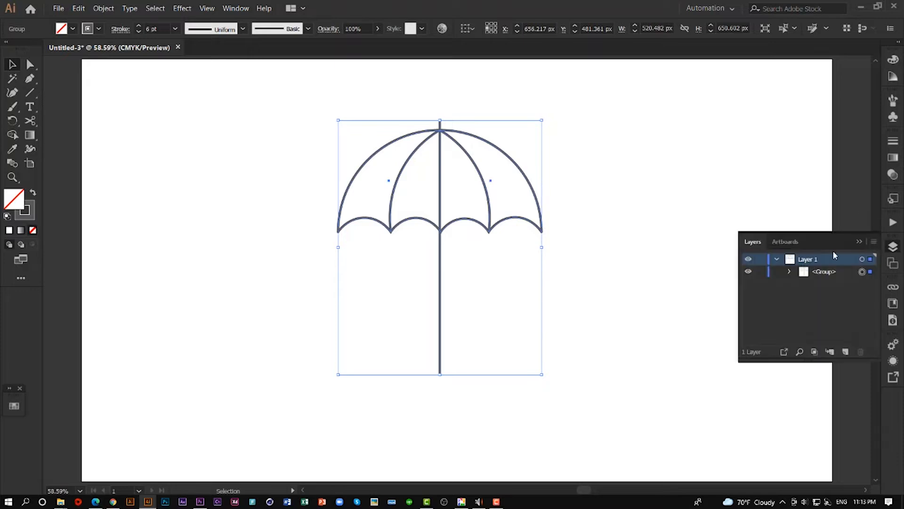
pyautogui.click(818, 272)
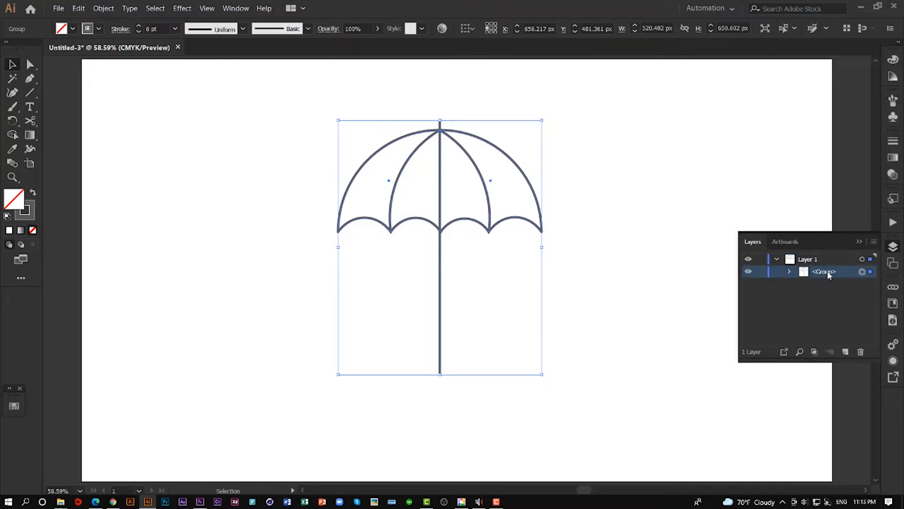
pyautogui.click(761, 272)
pyautogui.click(859, 240)
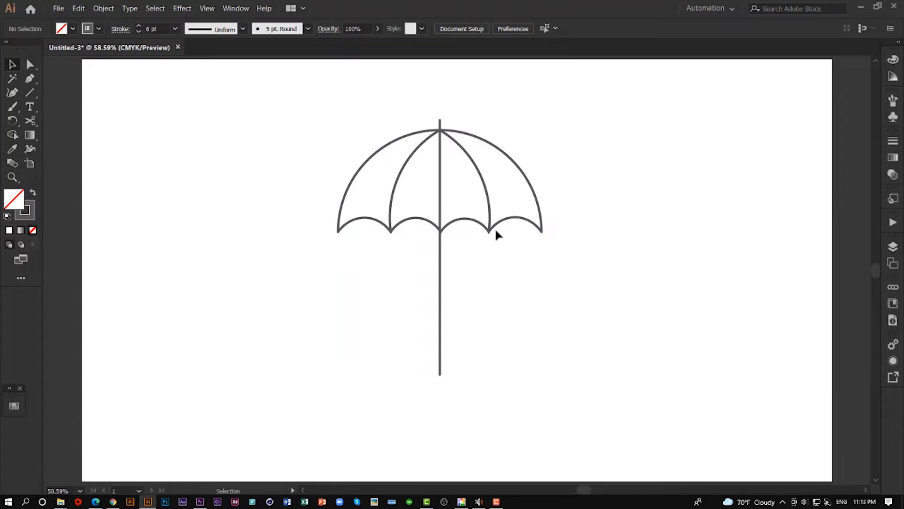
# - Trace the leftmost canopy panel with the Pen tool as a closed shape, following the outer arc, scallop and inner rib
pyautogui.click(29, 79)
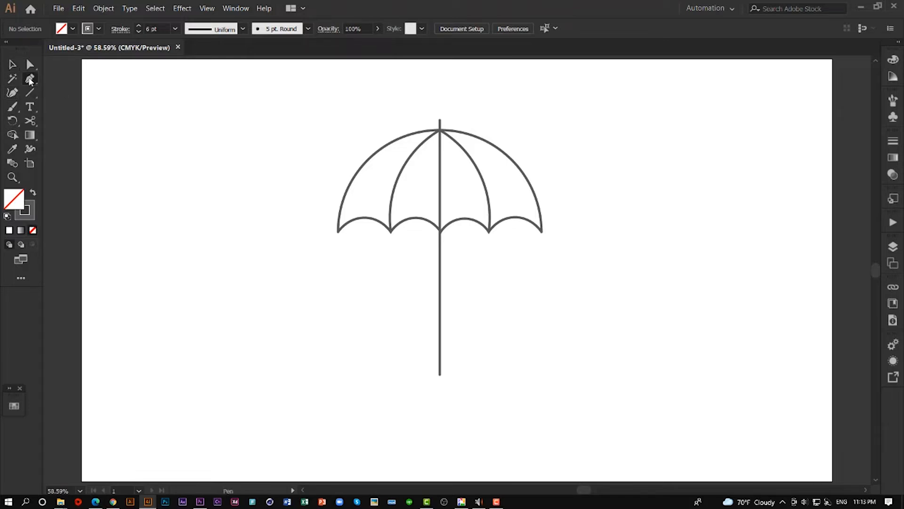
pyautogui.click(439, 130)
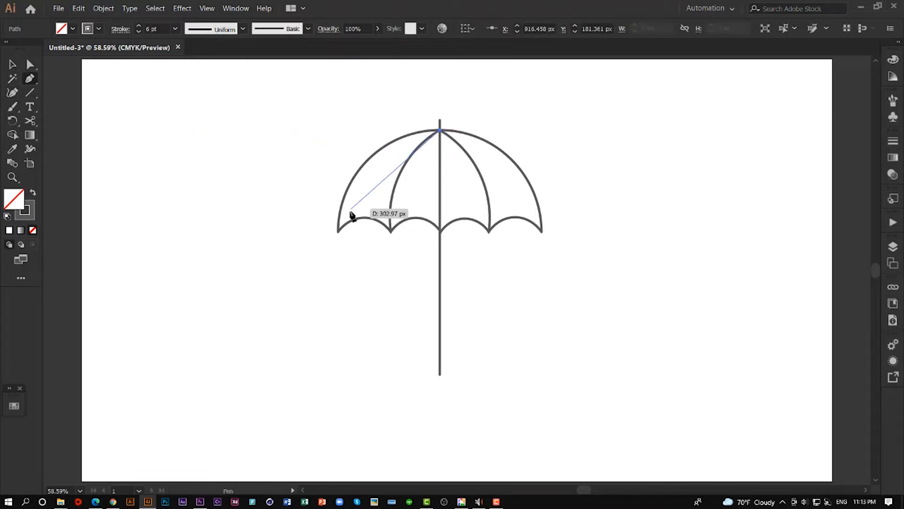
pyautogui.moveTo(339, 230); pyautogui.dragTo(328, 340)
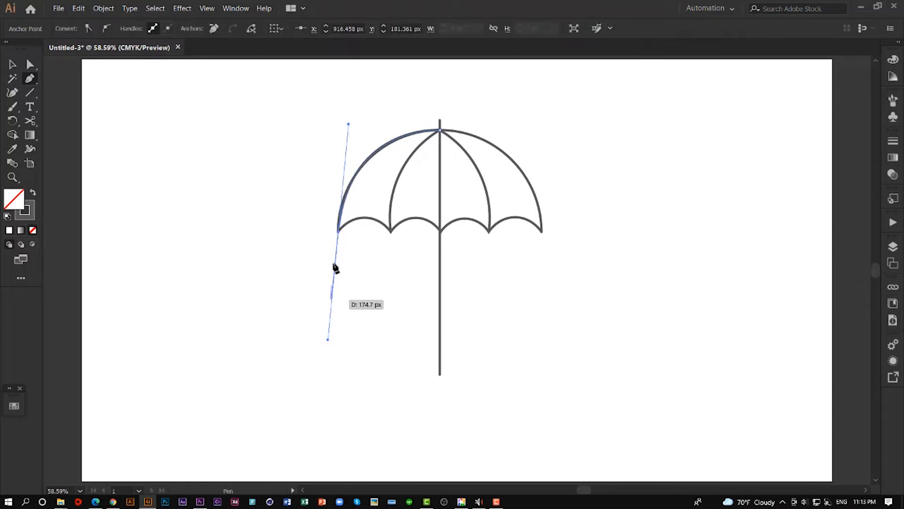
pyautogui.click(339, 231)
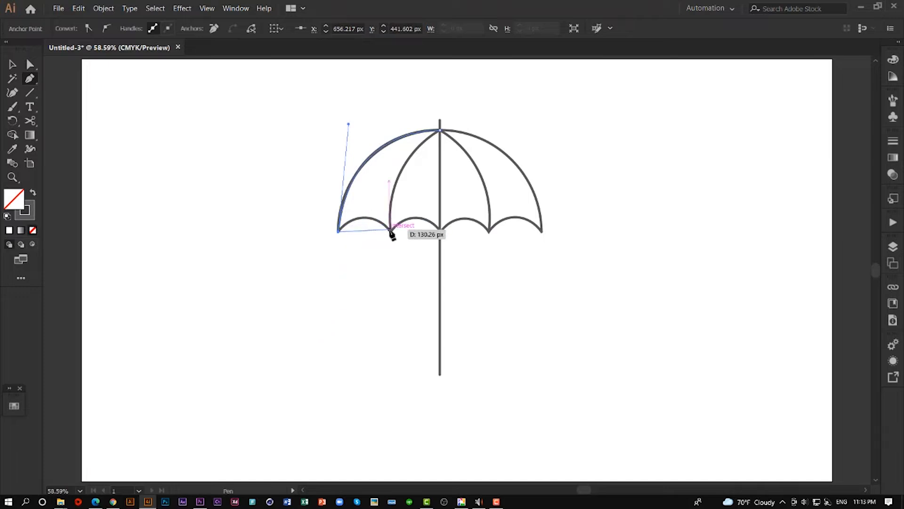
pyautogui.moveTo(390, 230); pyautogui.dragTo(416, 264)
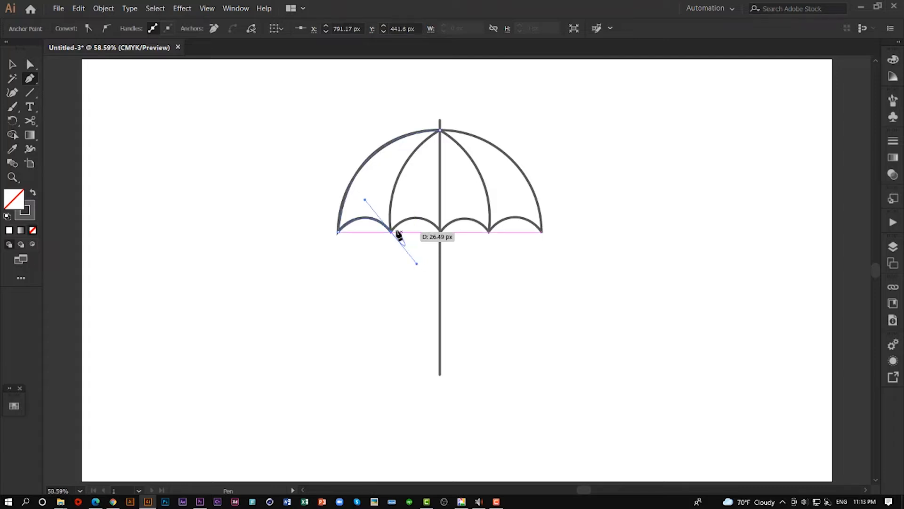
pyautogui.click(391, 232)
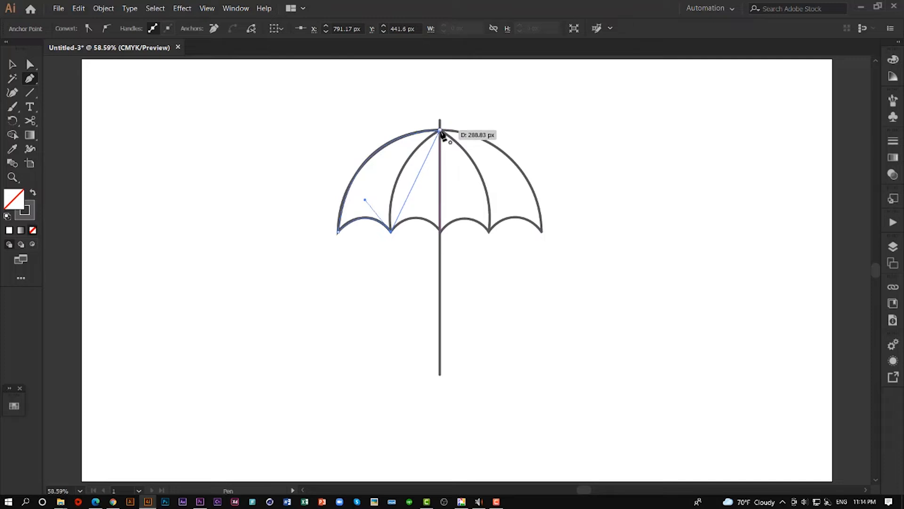
pyautogui.moveTo(441, 132); pyautogui.dragTo(500, 95)
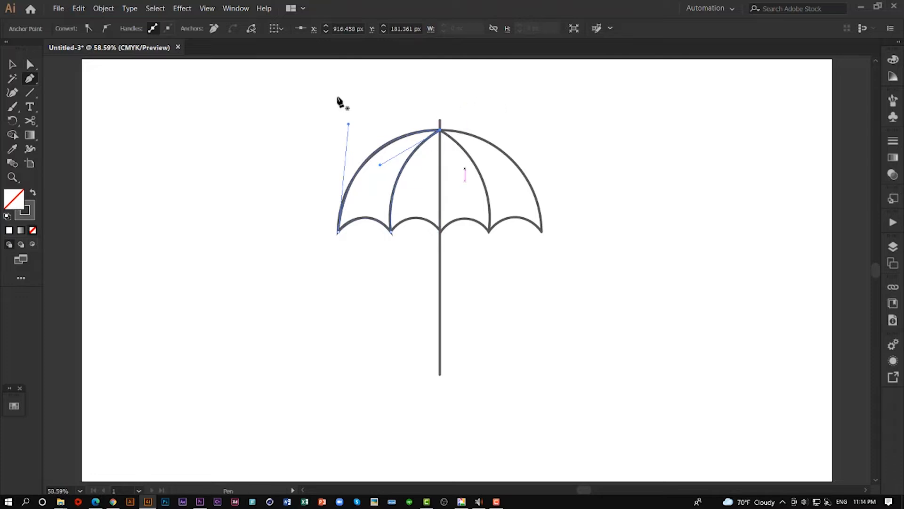
# - Fill the traced leftmost panel with green and remove its stroke
pyautogui.click(12, 65)
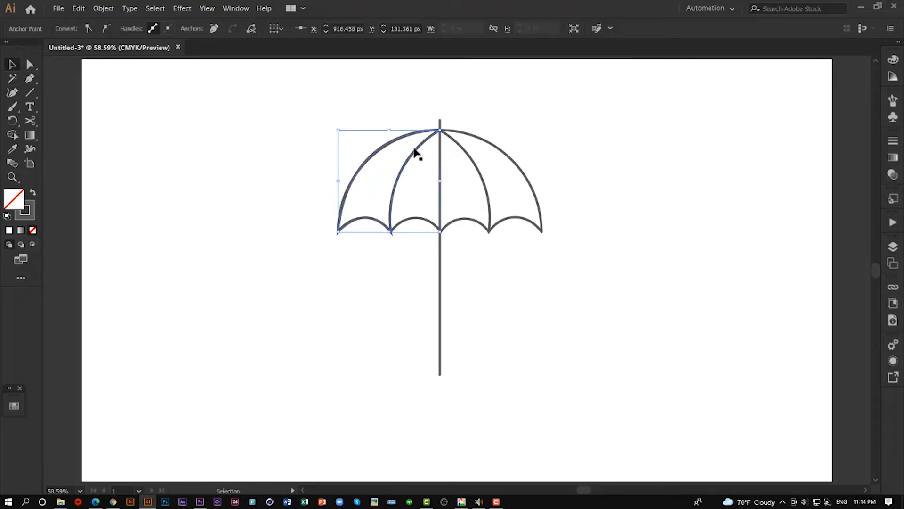
pyautogui.click(414, 151)
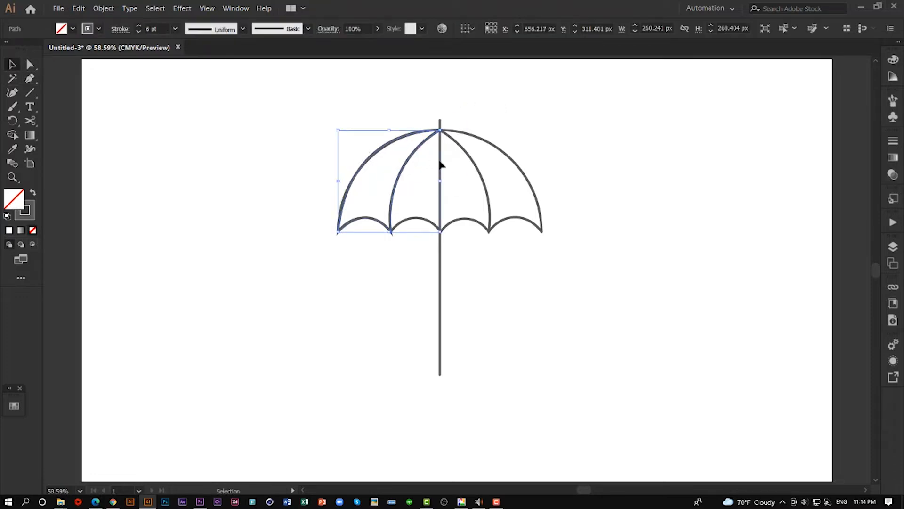
pyautogui.click(73, 29)
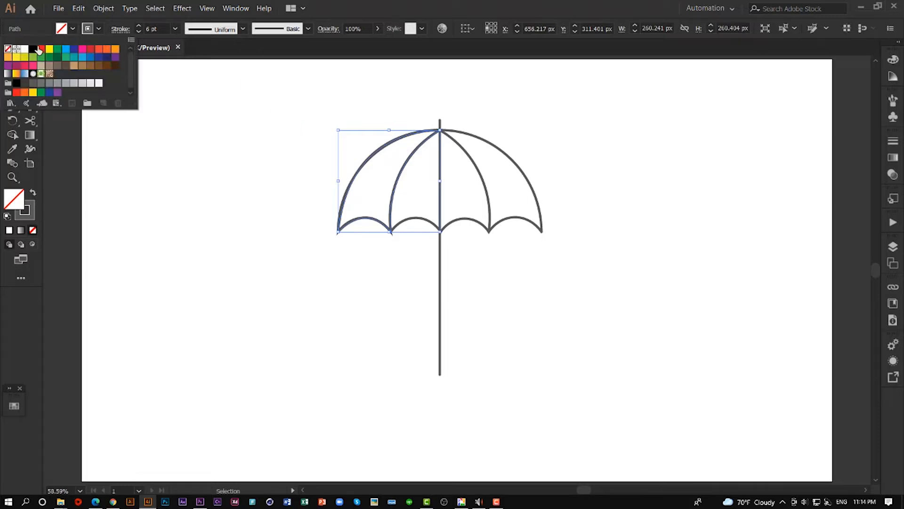
pyautogui.click(58, 49)
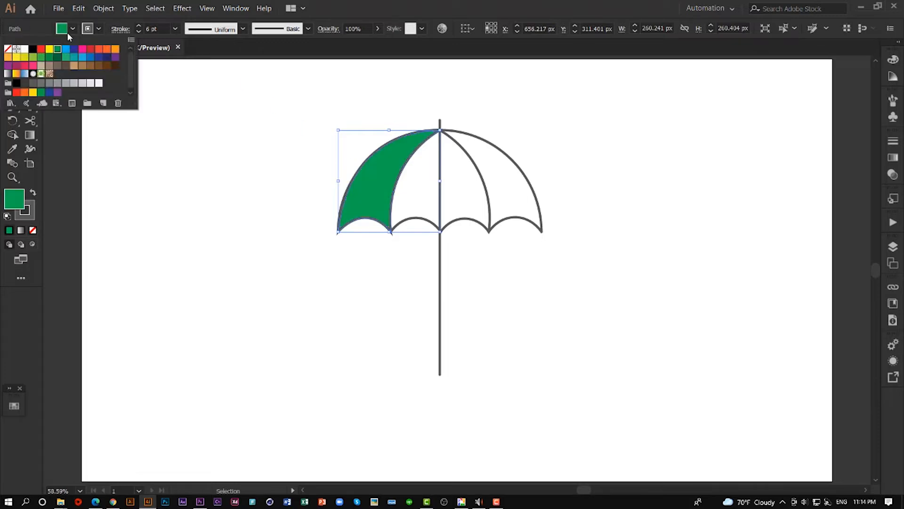
pyautogui.click(69, 28)
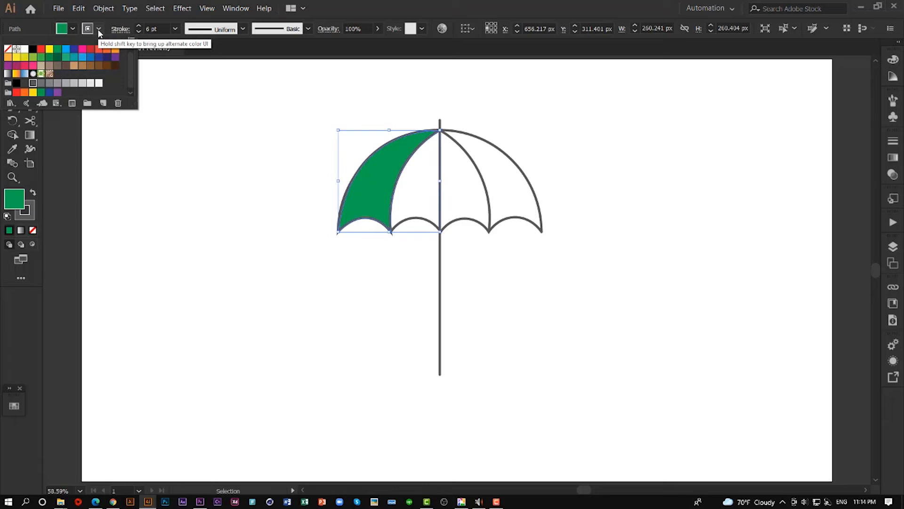
pyautogui.click(8, 48)
pyautogui.click(76, 31)
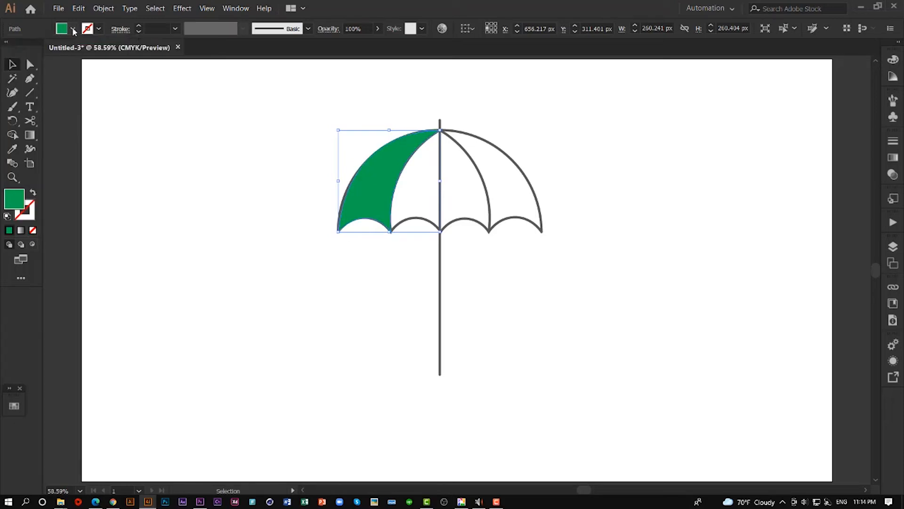
# - Move the green panel's path below the locked umbrella group in Layer 1, and deselect
pyautogui.click(274, 202)
pyautogui.click(371, 197)
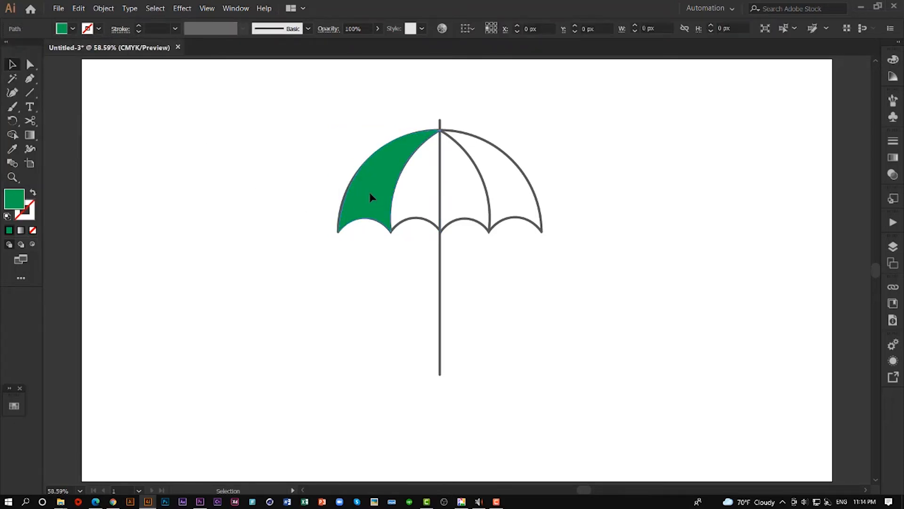
pyautogui.click(892, 247)
pyautogui.click(841, 275)
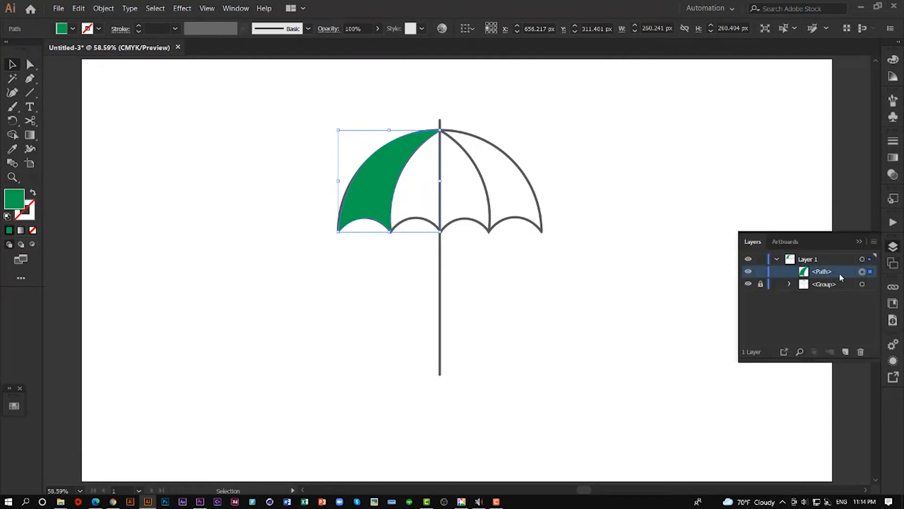
pyautogui.click(842, 283)
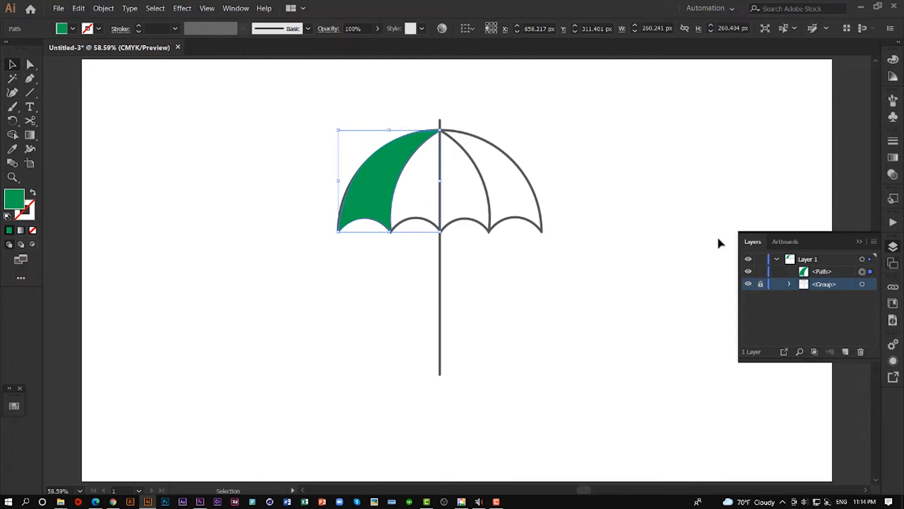
pyautogui.click(820, 275)
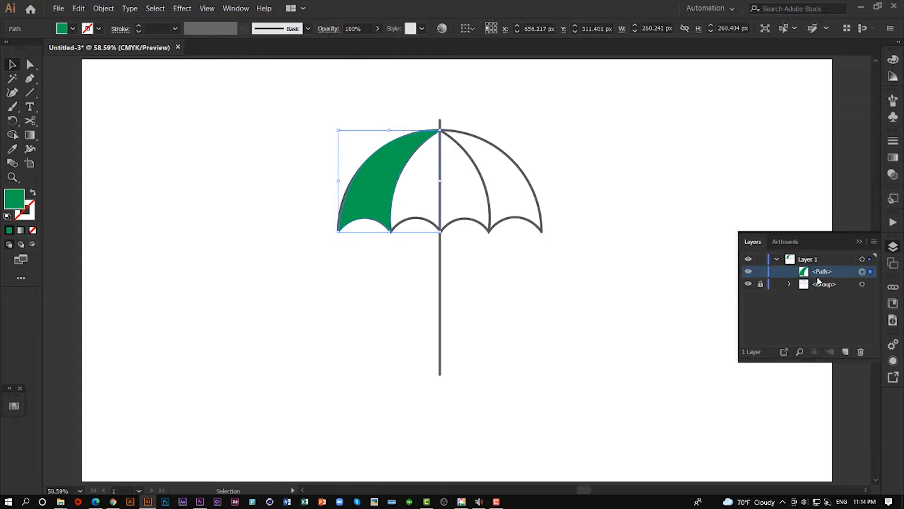
pyautogui.moveTo(818, 273); pyautogui.dragTo(818, 290)
pyautogui.click(358, 305)
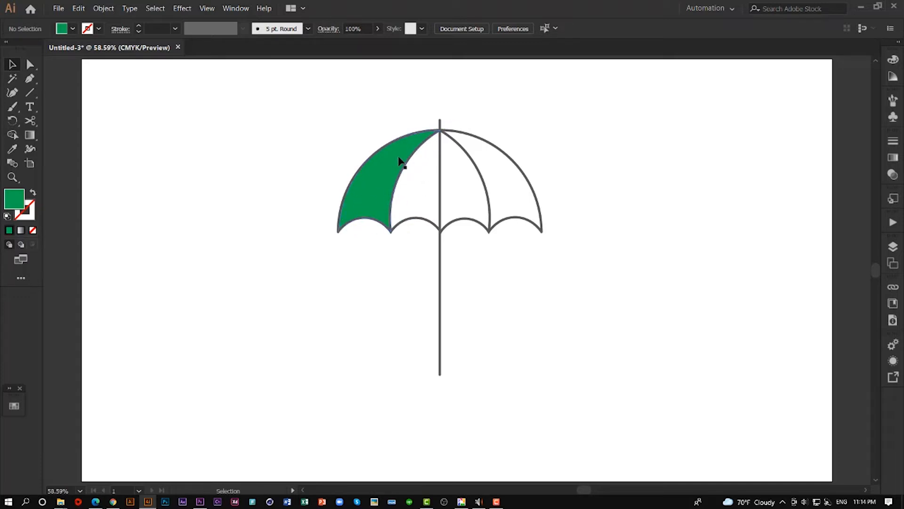
# - Duplicate the green panel's path within Layer 1, keeping the upper of the two paths selected
pyautogui.click(356, 196)
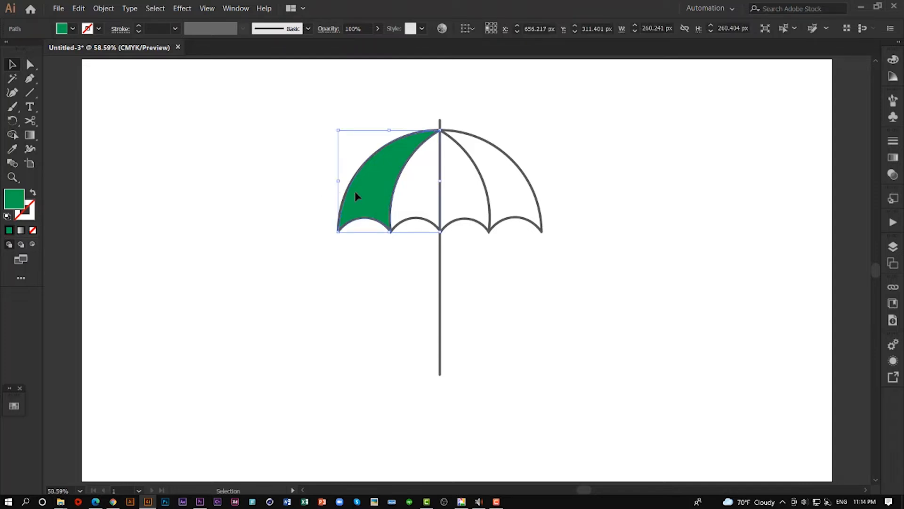
pyautogui.click(892, 246)
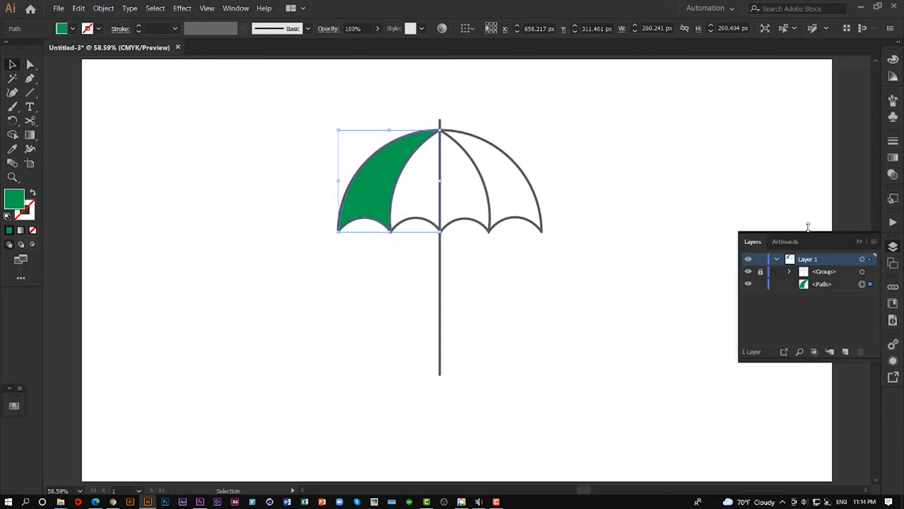
pyautogui.click(823, 285)
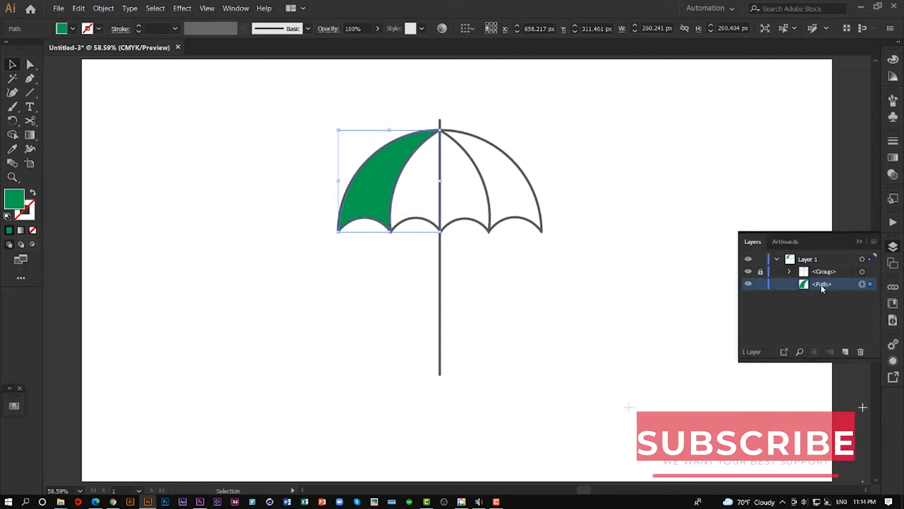
pyautogui.moveTo(824, 289); pyautogui.dragTo(845, 352)
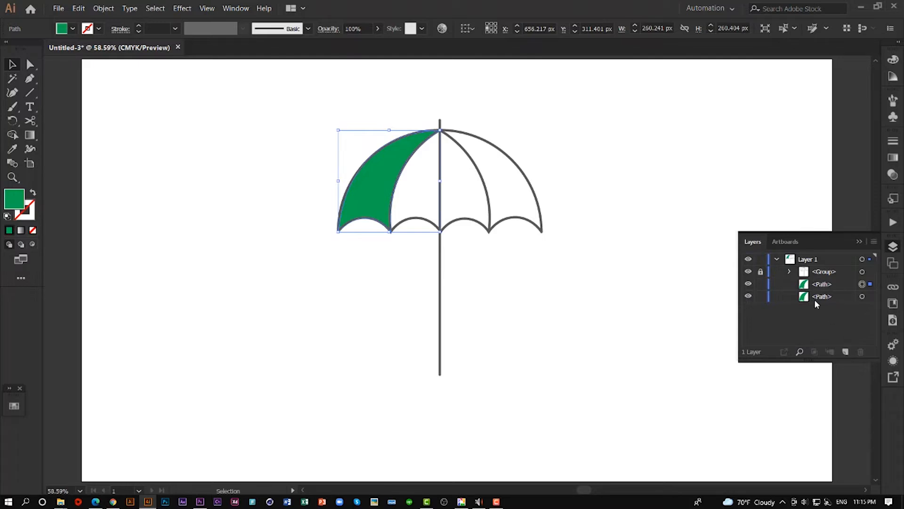
pyautogui.click(859, 242)
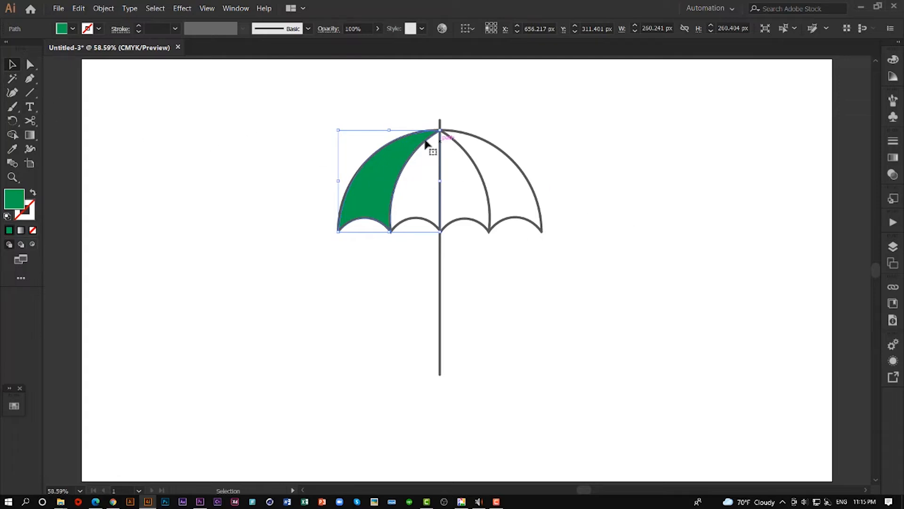
# - Rotate the selected green panel counterclockwise about the umbrella's apex until its outer edge crosses the middle of the first scallop
pyautogui.click(12, 120)
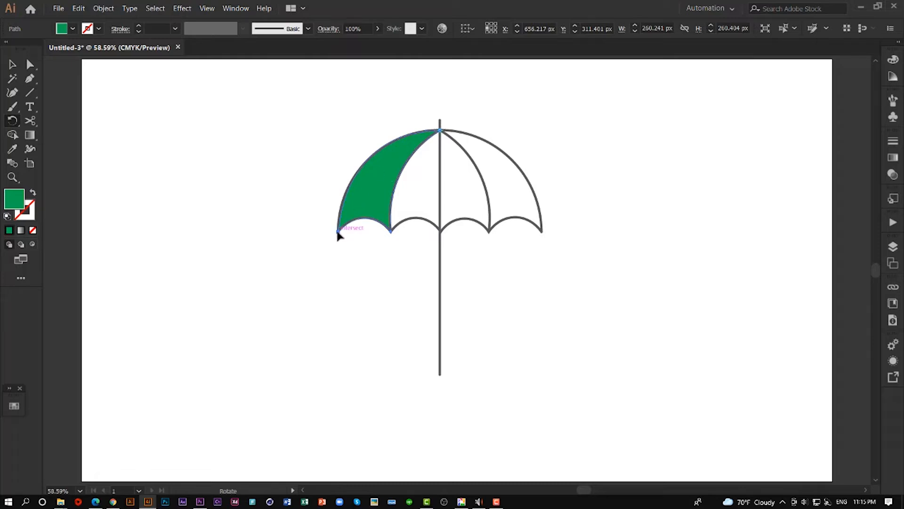
pyautogui.moveTo(355, 216); pyautogui.dragTo(378, 230)
pyautogui.click(13, 65)
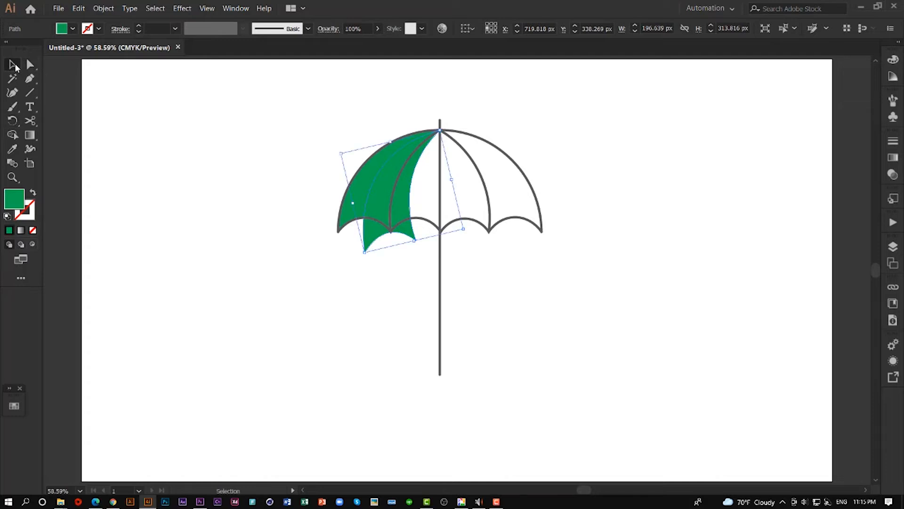
# - Remove the part of the rotated shape outside the leftmost panel with Shape Builder, splitting the panel into two green strips
pyautogui.keyDown('shift'); pyautogui.click(359, 182); pyautogui.keyUp('shift')
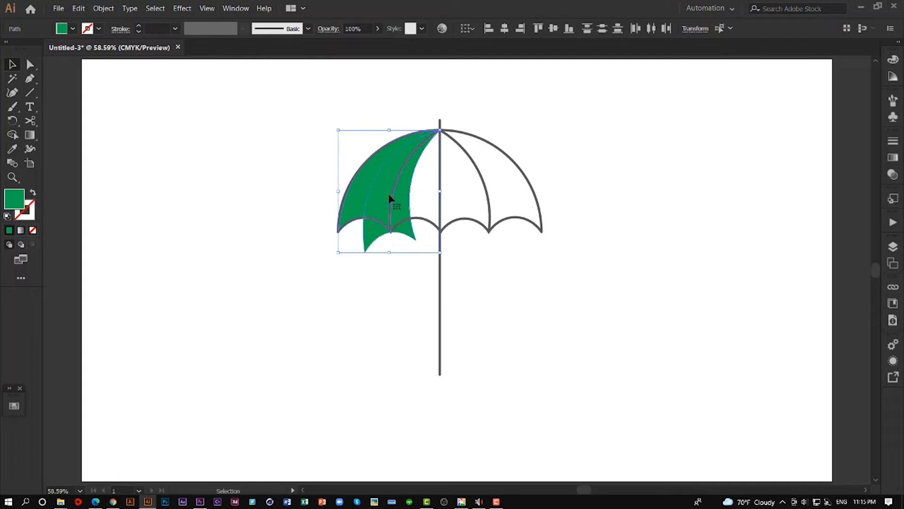
pyautogui.click(12, 134)
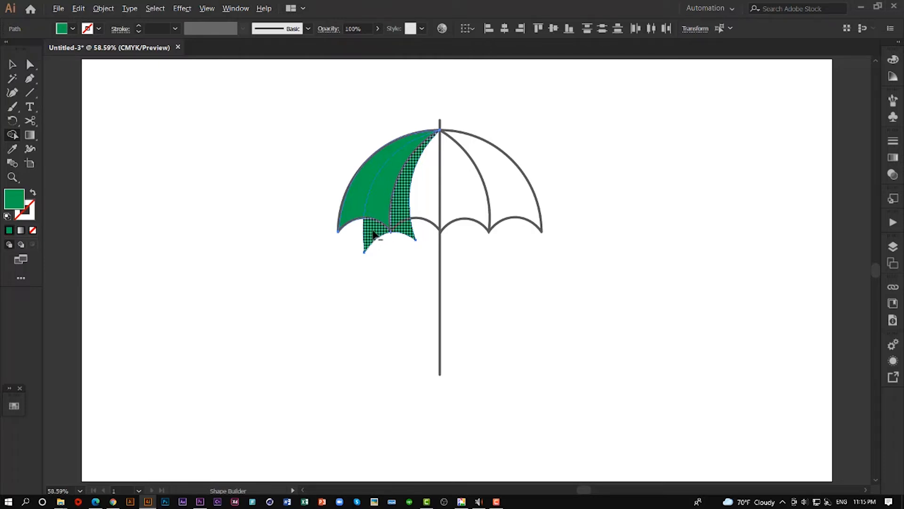
pyautogui.keyDown('alt'); pyautogui.click(374, 234); pyautogui.keyUp('alt')
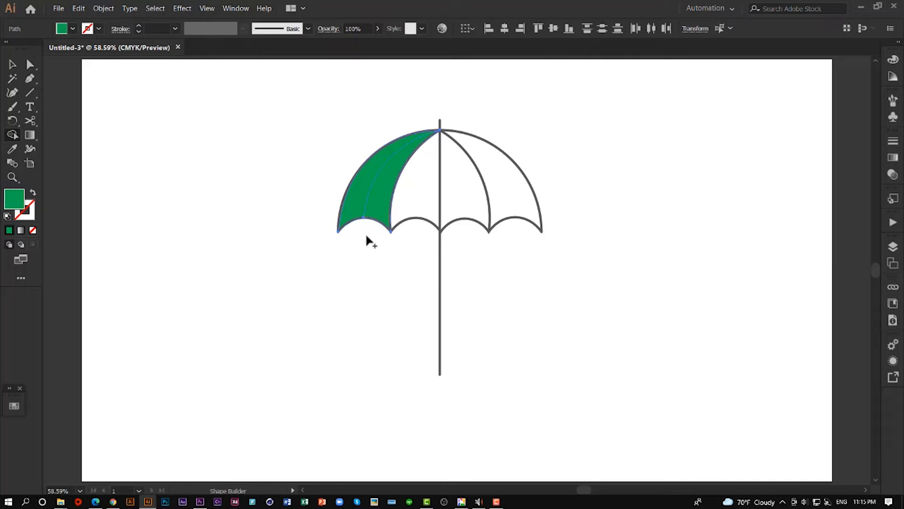
pyautogui.click(12, 64)
pyautogui.click(383, 270)
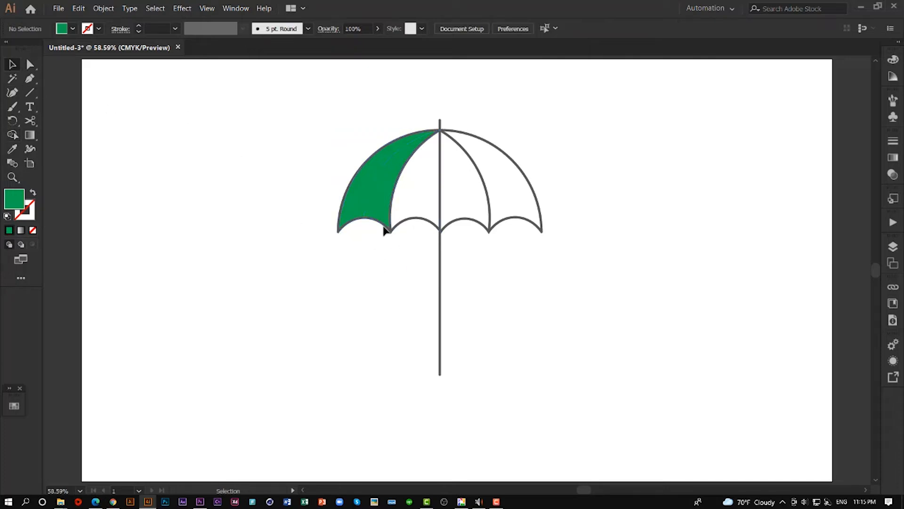
pyautogui.click(386, 193)
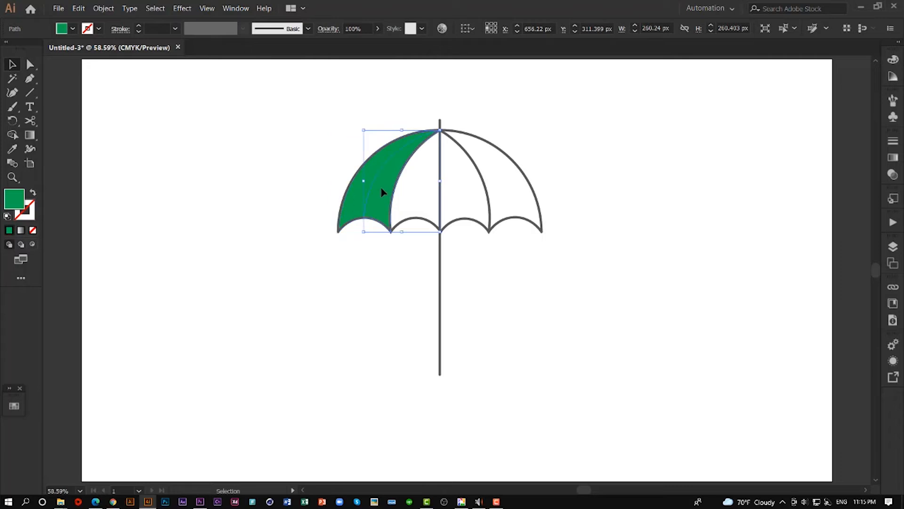
pyautogui.click(347, 264)
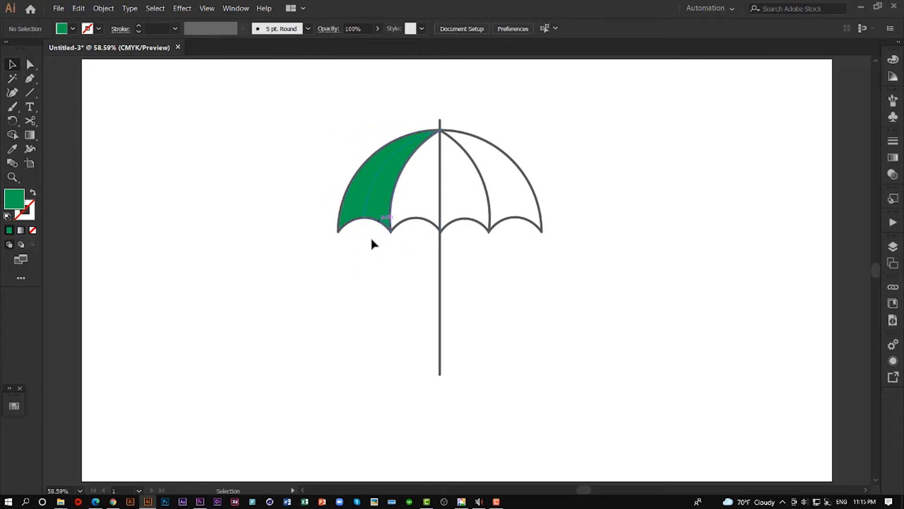
# - Select the outer green strip and copy the hex code #F2E205 from the yellow Adobe Color theme in Chrome
pyautogui.click(357, 192)
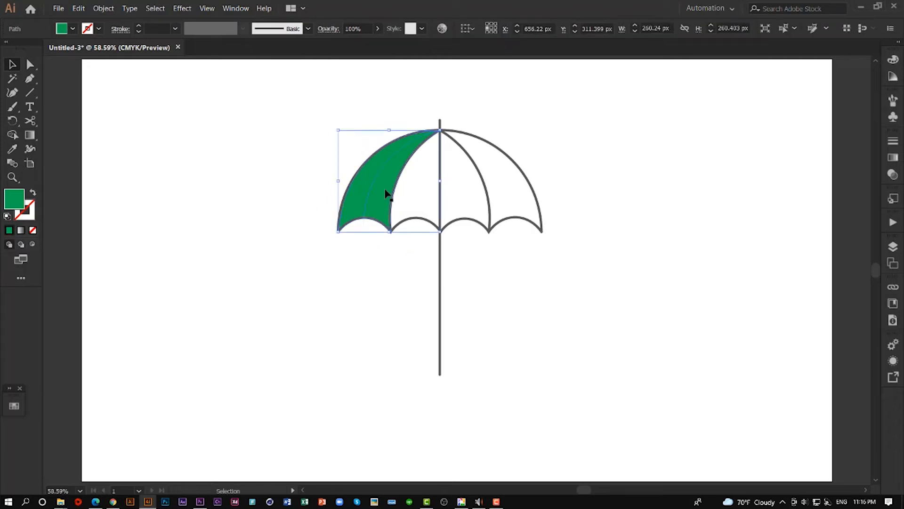
pyautogui.click(114, 502)
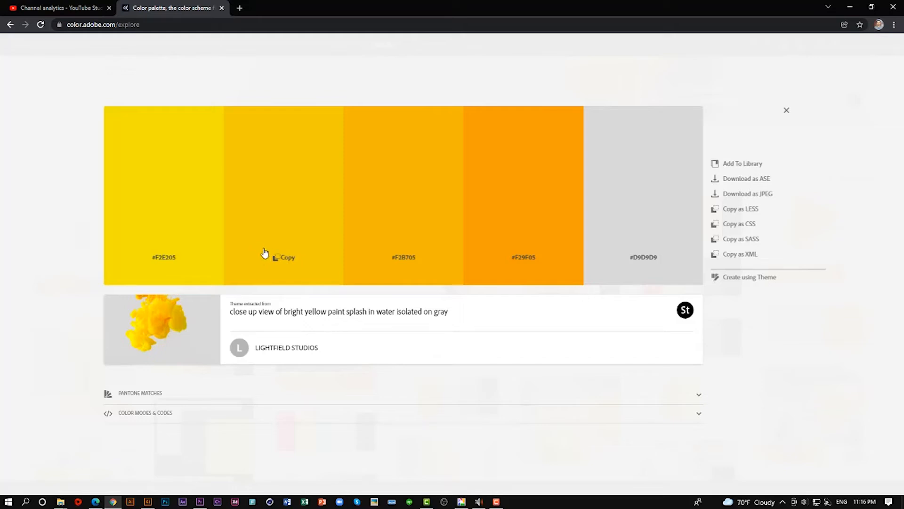
pyautogui.click(167, 259)
pyautogui.click(149, 502)
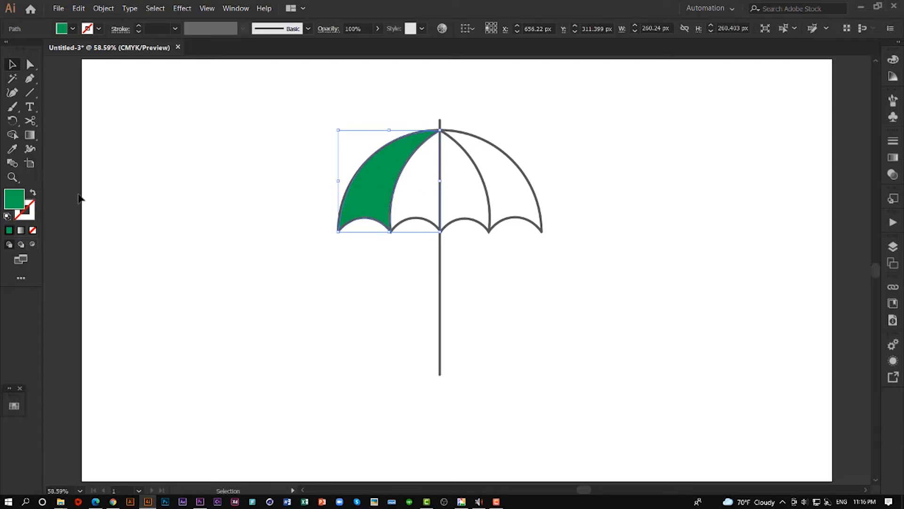
# - Set the outer strip's fill to the copied yellow #F2E205 in Illustrator, and deselect
pyautogui.doubleClick(14, 200)
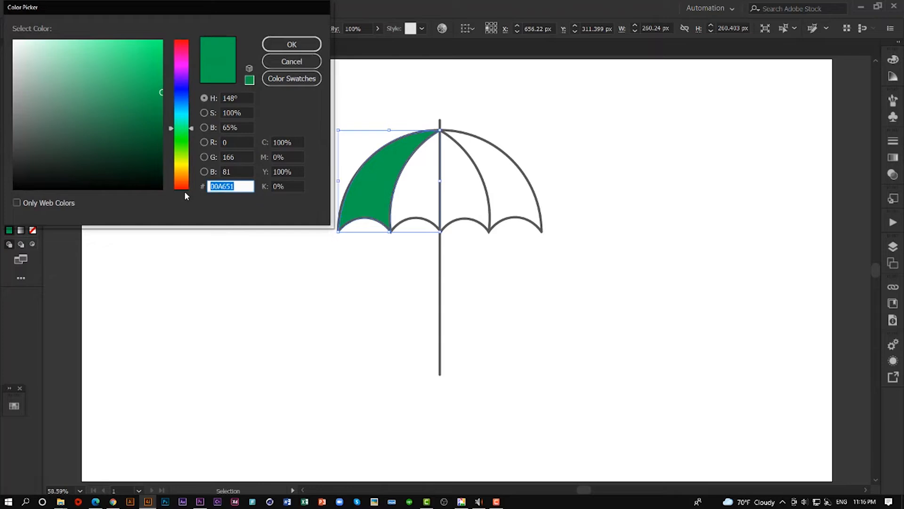
pyautogui.hotkey('ctrl', 'v')
pyautogui.moveTo(215, 186); pyautogui.dragTo(212, 187)
pyautogui.click(291, 43)
pyautogui.click(248, 194)
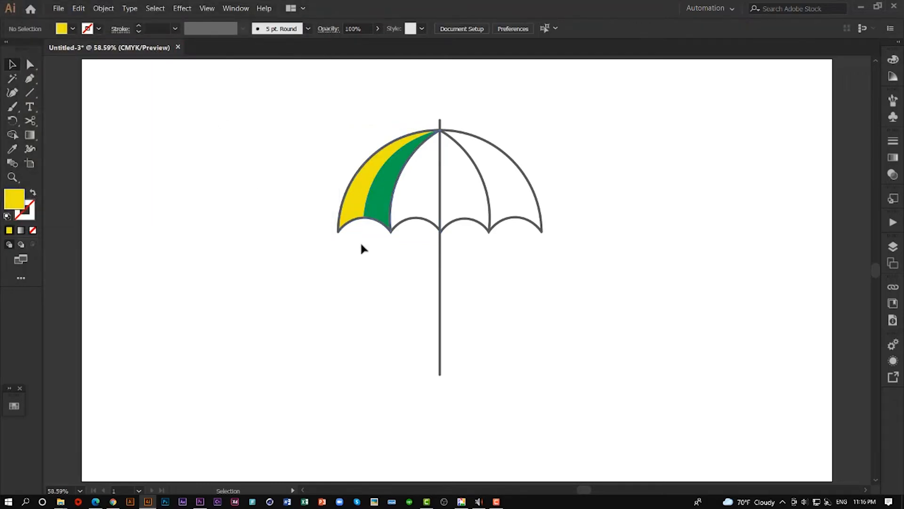
# - Select the inner green strip of the leftmost panel and copy #F2CB05 from the yellow Adobe Color theme in Chrome
pyautogui.click(380, 208)
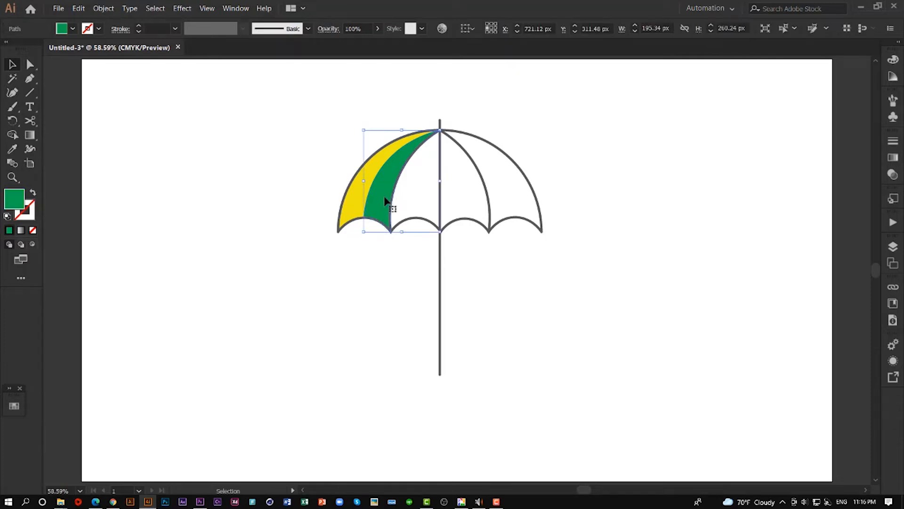
pyautogui.click(112, 502)
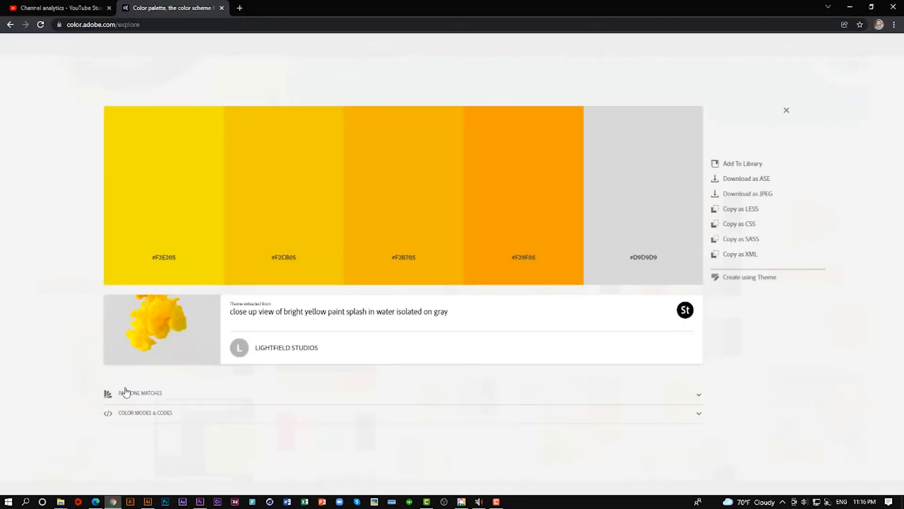
pyautogui.click(285, 262)
pyautogui.click(148, 503)
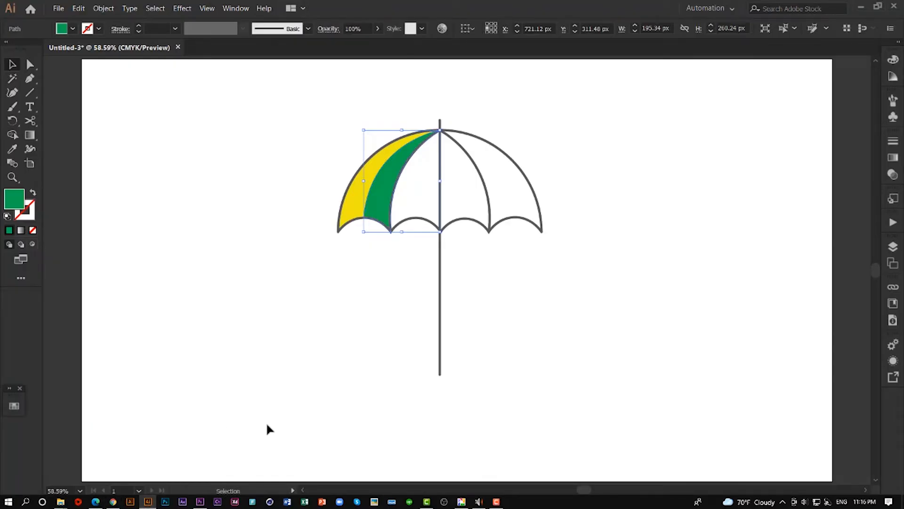
# - Set the inner strip's fill to the copied yellow #F2CB05 in Illustrator, and deselect
pyautogui.doubleClick(21, 206)
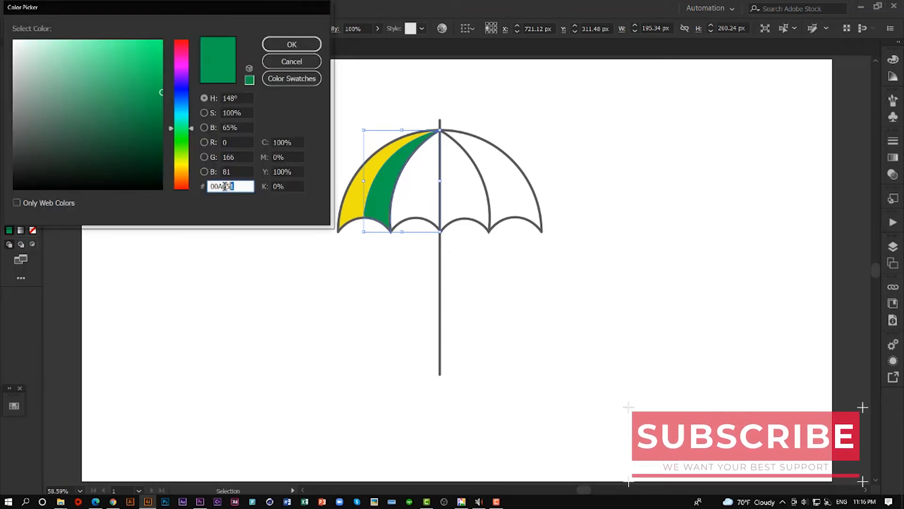
pyautogui.hotkey('ctrl', 'v')
pyautogui.moveTo(216, 186); pyautogui.dragTo(202, 186)
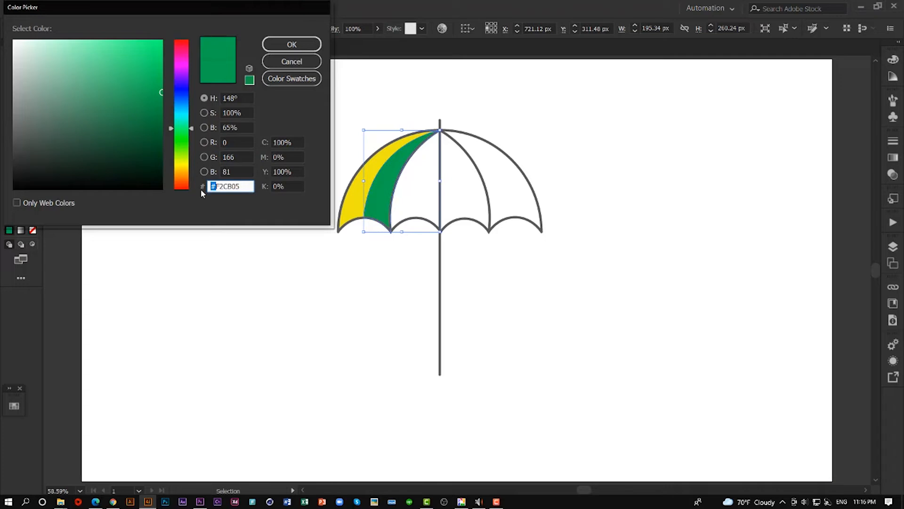
pyautogui.press('BackSpace')
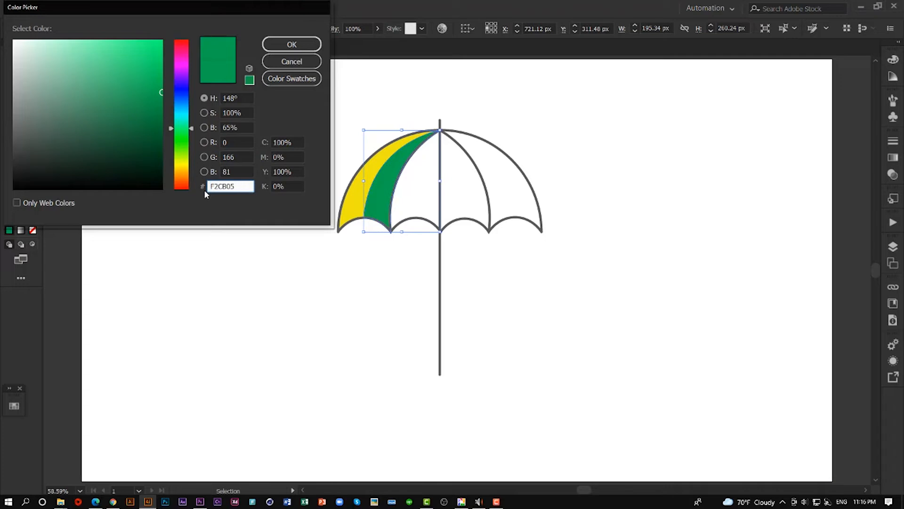
pyautogui.click(288, 44)
pyautogui.click(304, 272)
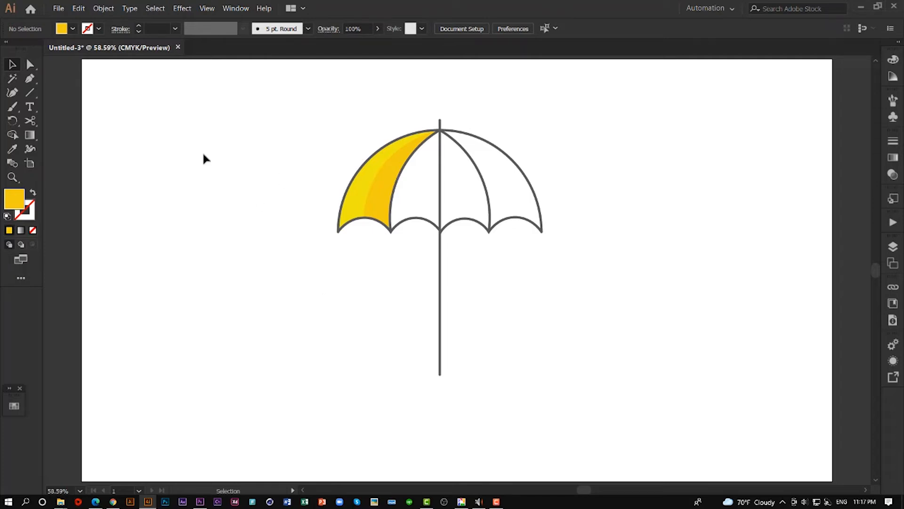
# - Trace the second canopy panel with the Pen tool as a closed shape from the apex along its rib, scallop and the pole
pyautogui.press('p')
pyautogui.click(440, 130)
pyautogui.moveTo(390, 231); pyautogui.dragTo(399, 307)
pyautogui.click(391, 231)
pyautogui.moveTo(440, 231); pyautogui.dragTo(466, 262)
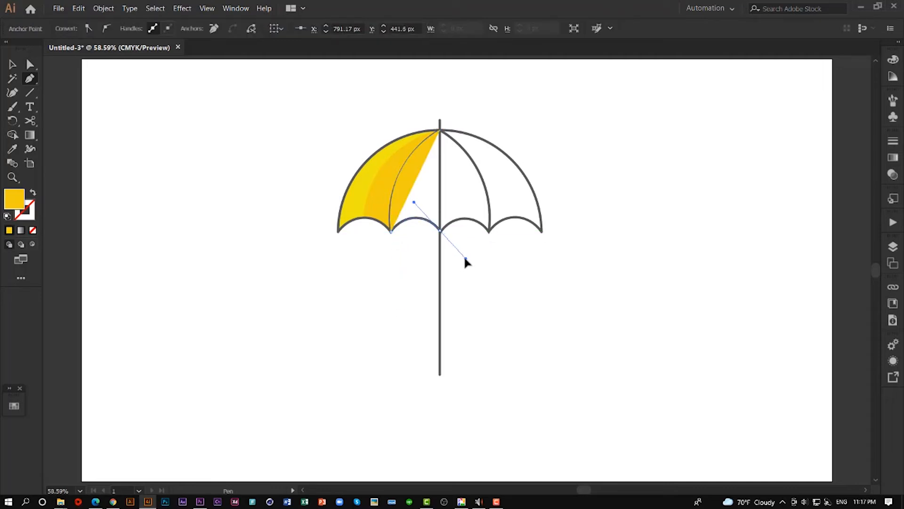
pyautogui.click(440, 130)
# - Move the second panel's shape beneath the locked outline group and the first panel's strips, and duplicate it in the layer stack
pyautogui.press('v')
pyautogui.click(893, 246)
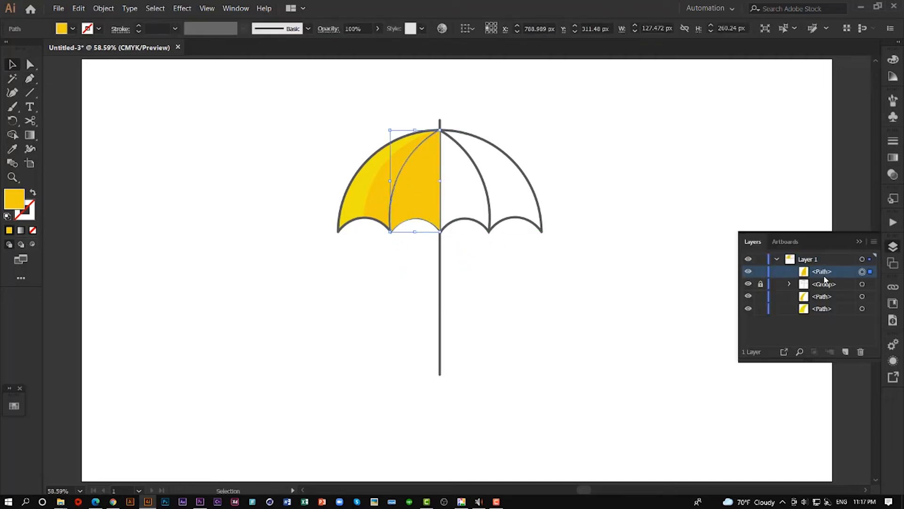
pyautogui.moveTo(821, 273); pyautogui.dragTo(827, 314)
pyautogui.moveTo(826, 309); pyautogui.dragTo(846, 353)
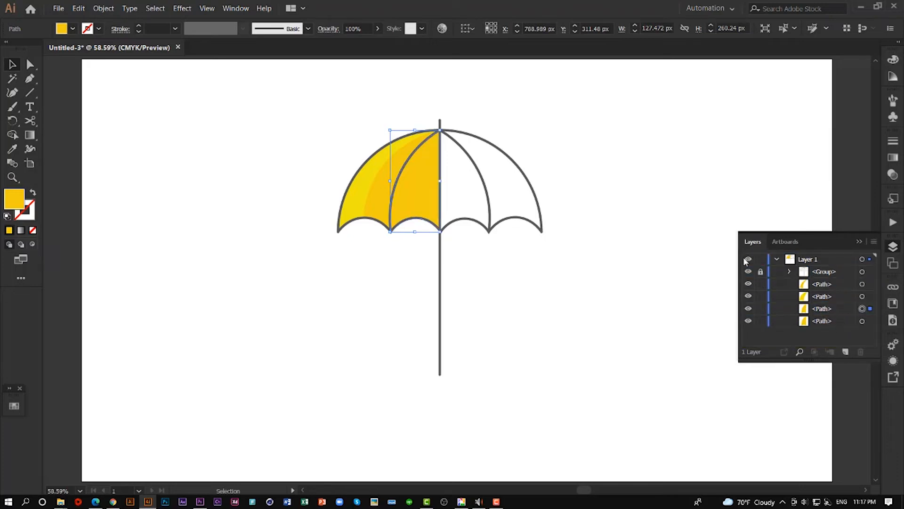
# - Rotate the selected panel shape counterclockwise about the umbrella's apex until its outer edge crosses the middle of the second scallop
pyautogui.press('r')
pyautogui.click(440, 131)
pyautogui.moveTo(392, 236); pyautogui.dragTo(440, 246)
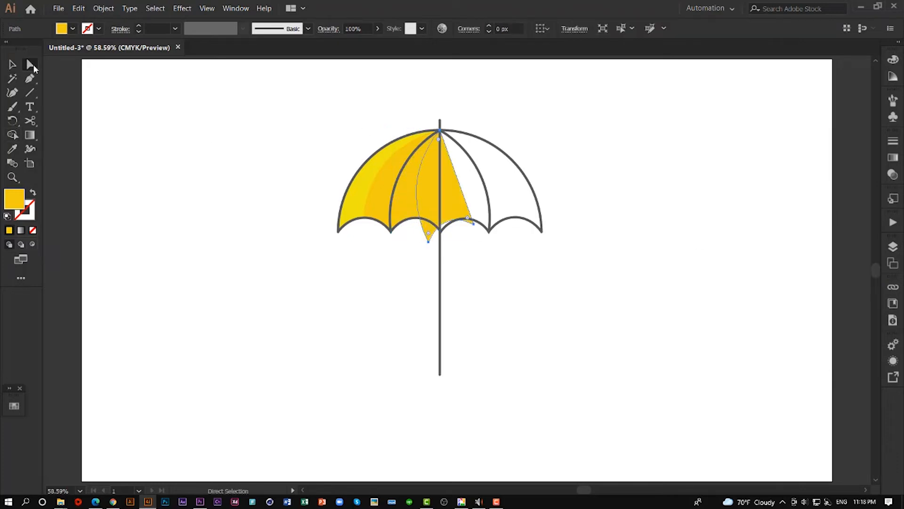
# - Remove the parts of the rotated shape outside the second panel with Shape Builder, splitting the panel into two strips
pyautogui.press('a')
pyautogui.moveTo(440, 208); pyautogui.dragTo(452, 236)
pyautogui.click(427, 184)
pyautogui.keyDown('shift'); pyautogui.click(423, 206); pyautogui.keyUp('shift')
pyautogui.hotkey('shift', 'm')
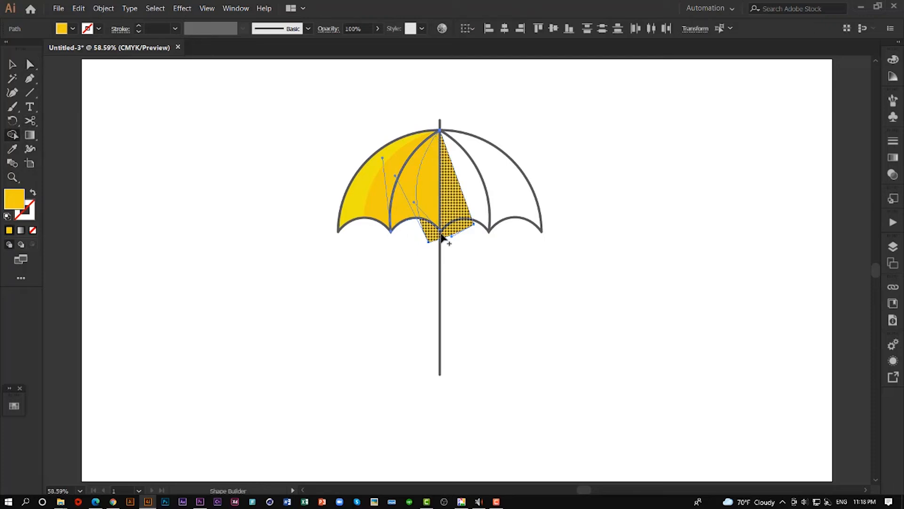
pyautogui.keyDown('alt'); pyautogui.click(460, 224); pyautogui.keyUp('alt')
pyautogui.press('a')
pyautogui.click(458, 236)
# - Fill the second panel's outer strip with #F2B705 copied from the Adobe Color theme in Chrome
pyautogui.click(411, 202)
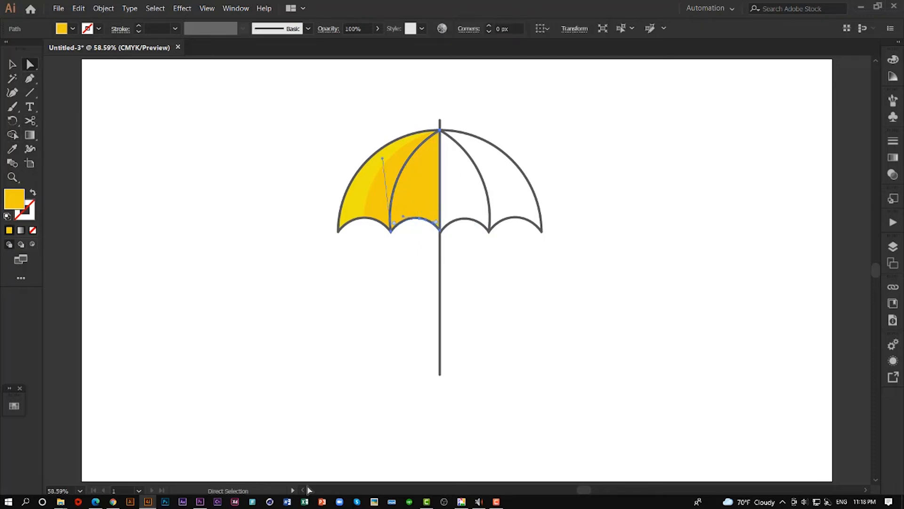
pyautogui.click(113, 501)
pyautogui.click(408, 259)
pyautogui.click(147, 501)
pyautogui.doubleClick(14, 198)
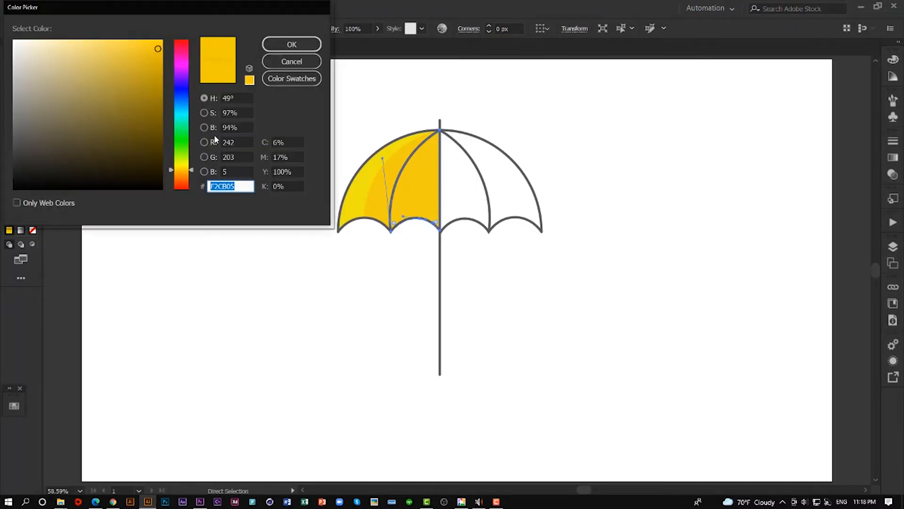
pyautogui.hotkey('ctrl', 'v')
pyautogui.press('Return')
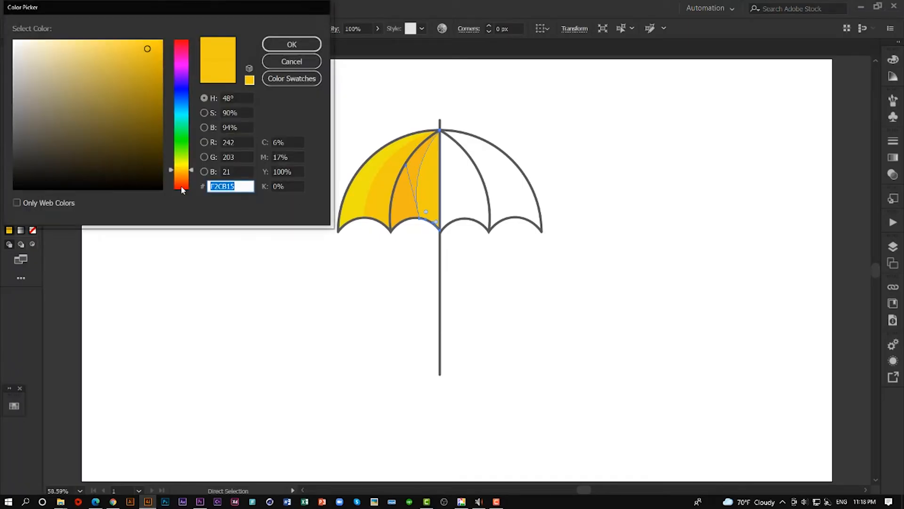
# - Set the fill of the second panel's inner strip beside the pole to orange #F29F05, and deselect
pyautogui.hotkey('ctrl', 'v')
pyautogui.click(290, 45)
pyautogui.click(315, 308)
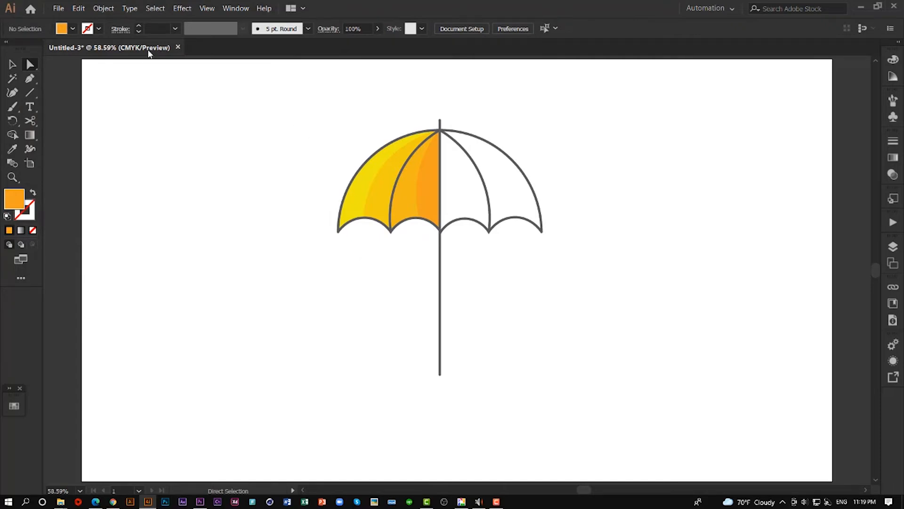
# - Select all four coloured strips of the canopy's left half and group them
pyautogui.click(15, 65)
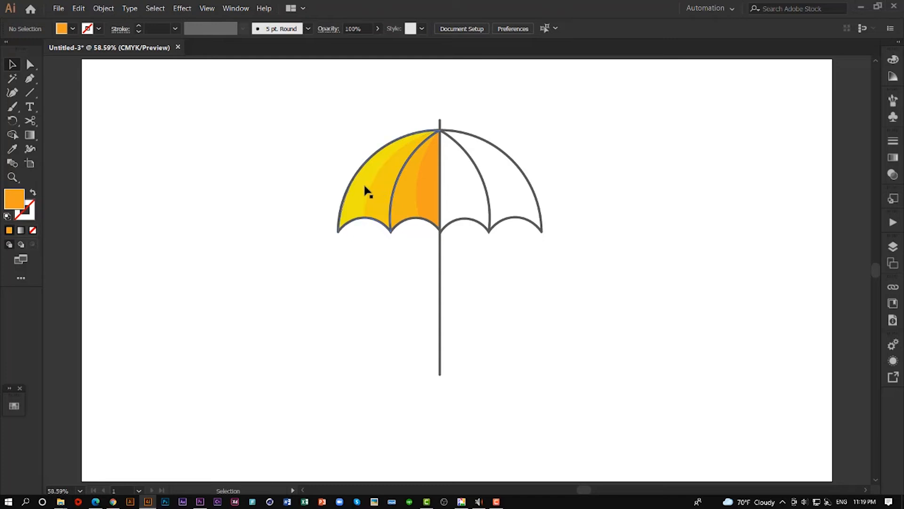
pyautogui.click(379, 194)
pyautogui.keyDown('shift'); pyautogui.click(398, 187); pyautogui.keyUp('shift')
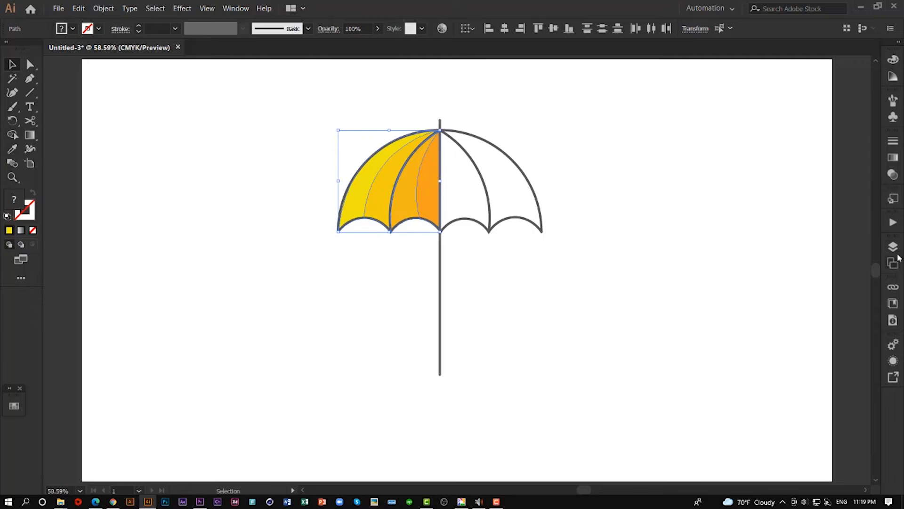
pyautogui.click(893, 246)
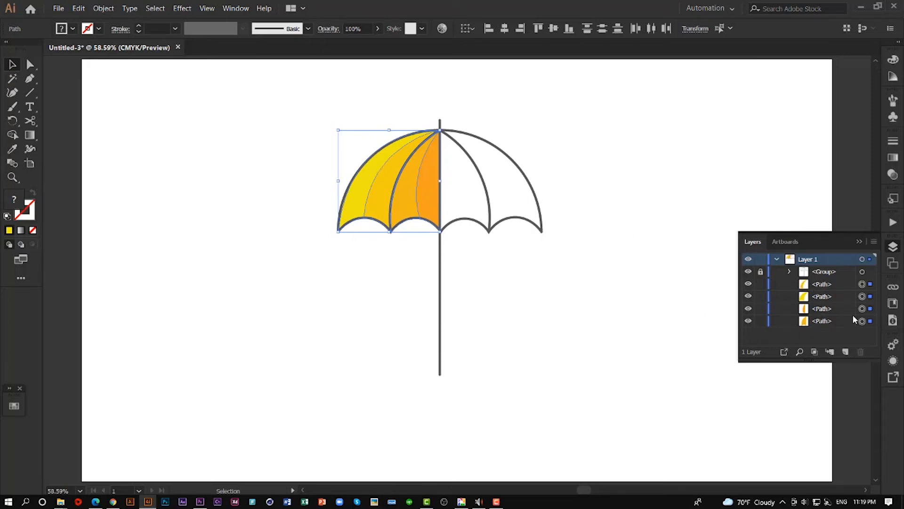
pyautogui.click(862, 243)
pyautogui.rightClick(399, 189)
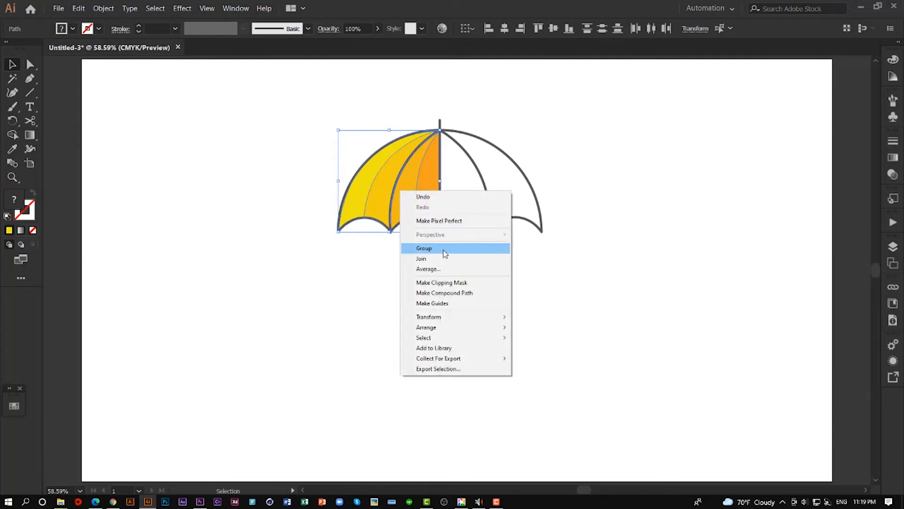
pyautogui.click(443, 250)
# - Create a copy of the coloured group reflected across the vertical axis
pyautogui.rightClick(411, 183)
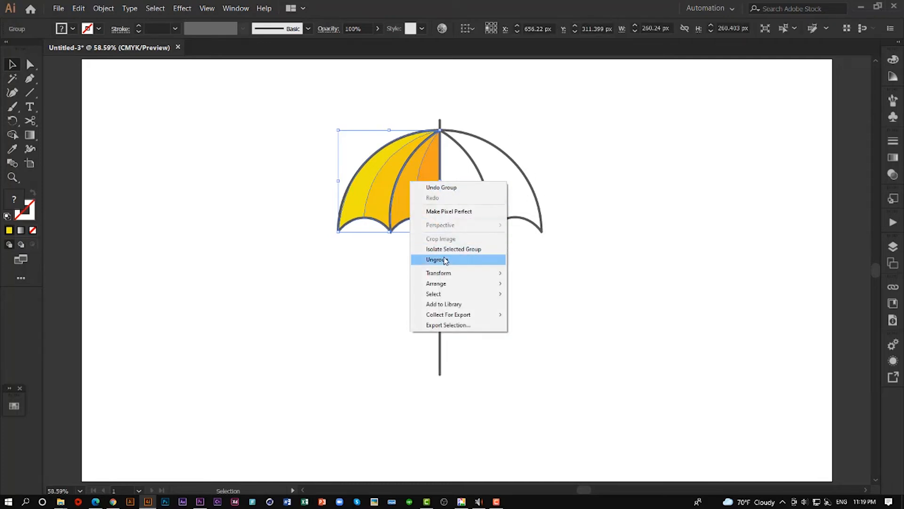
pyautogui.moveTo(464, 278)
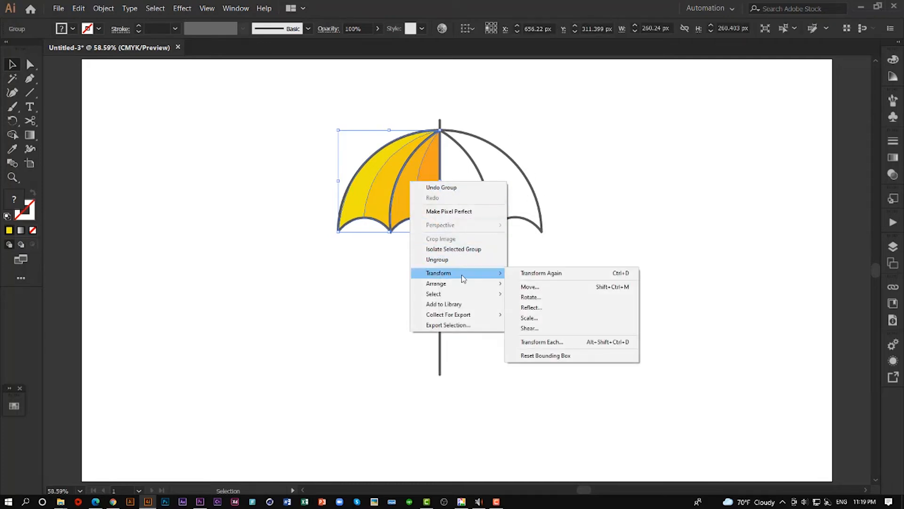
pyautogui.click(544, 307)
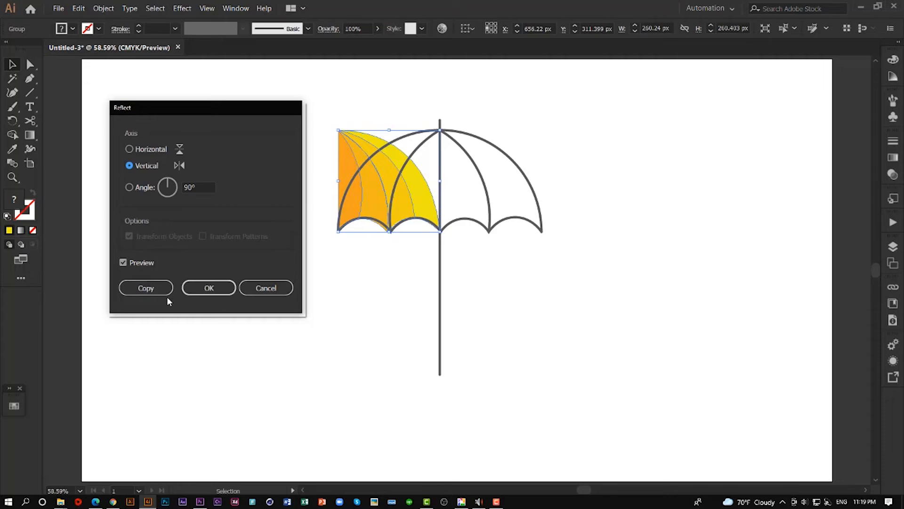
pyautogui.click(155, 289)
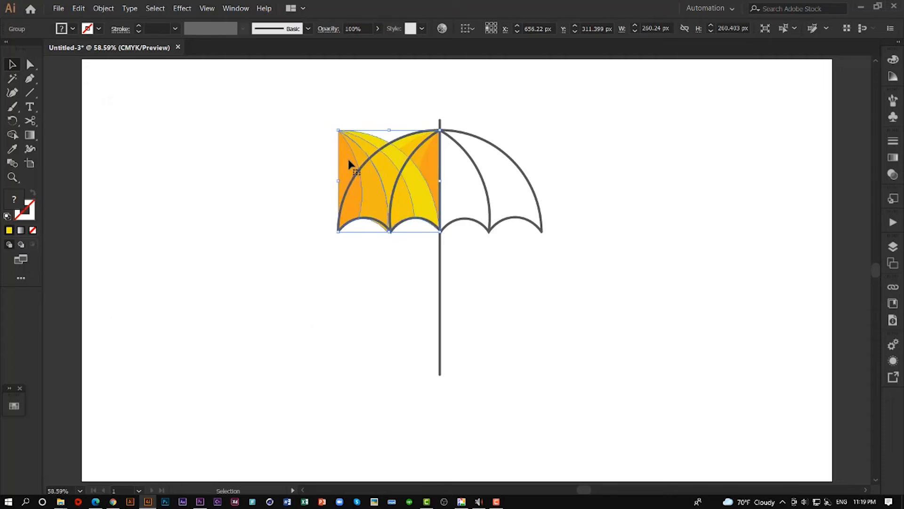
# - Move the reflected copy onto the canopy's right half, nudge it into line with the outlines, and deselect
pyautogui.moveTo(350, 164); pyautogui.dragTo(452, 159)
pyautogui.press('Right')
pyautogui.press('Right')
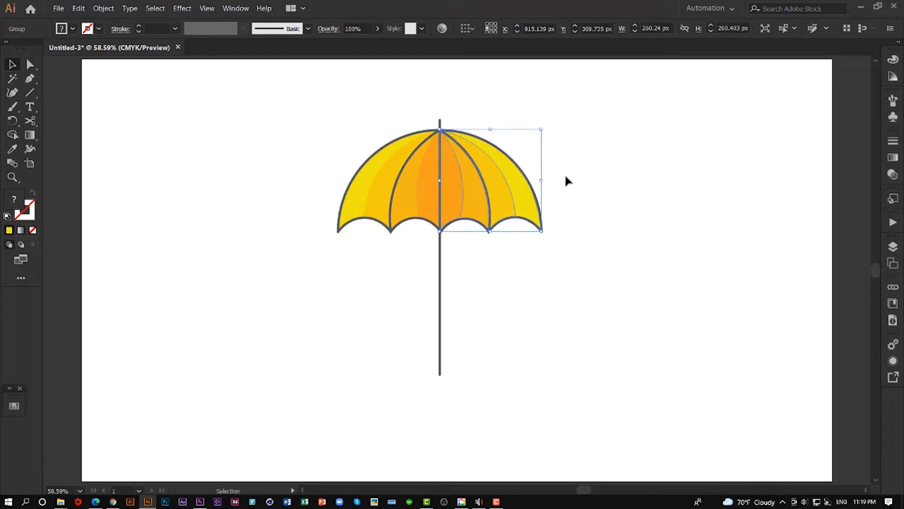
pyautogui.press('Down')
pyautogui.press('Down')
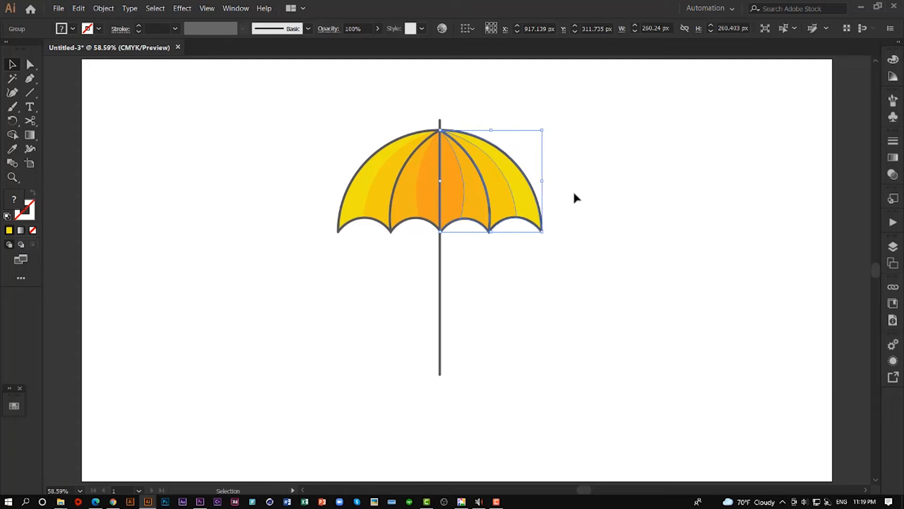
pyautogui.click(574, 194)
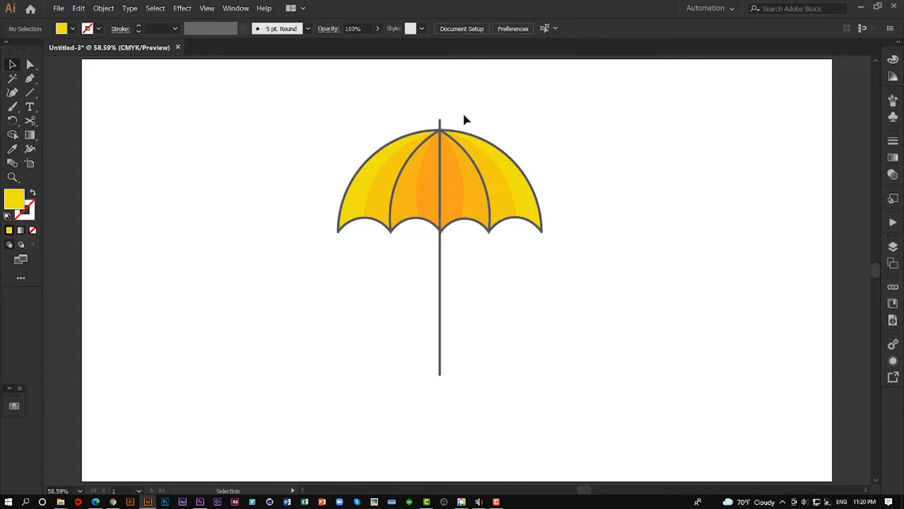
# - Unlock the umbrella's outline group in the layer stack and select it on the artboard
pyautogui.keyDown('alt'); pyautogui.scroll(3, 441, 120); pyautogui.keyUp('alt')
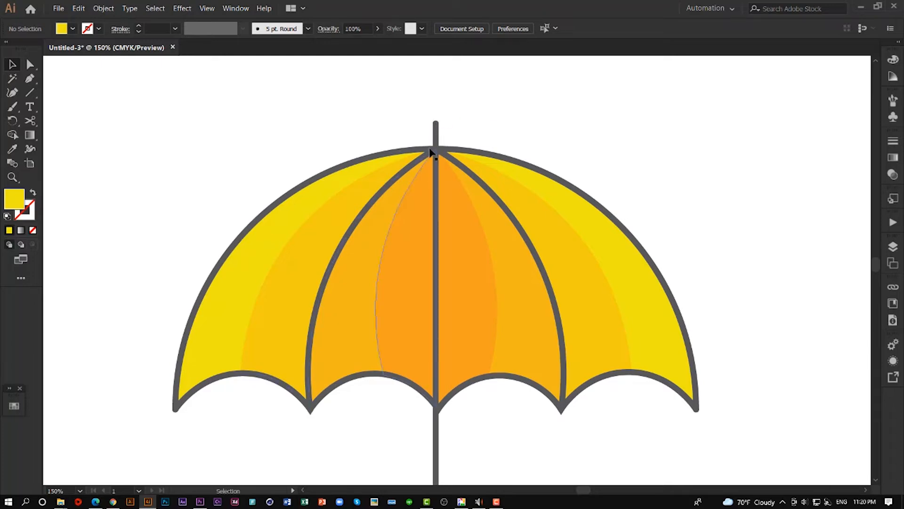
pyautogui.click(893, 246)
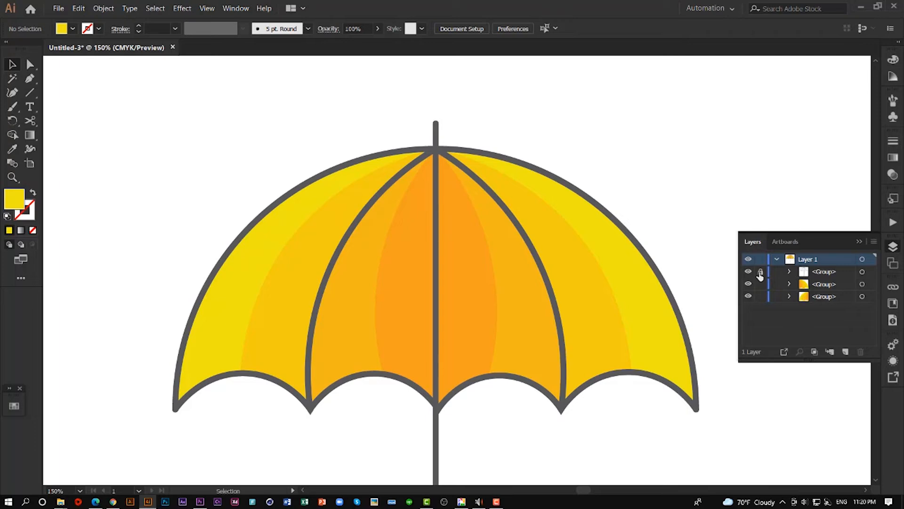
pyautogui.click(760, 273)
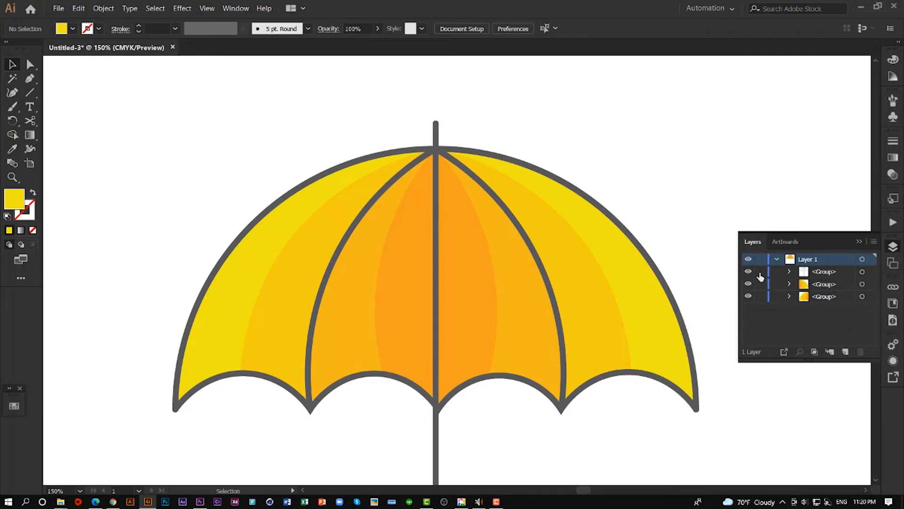
pyautogui.click(858, 242)
pyautogui.click(436, 125)
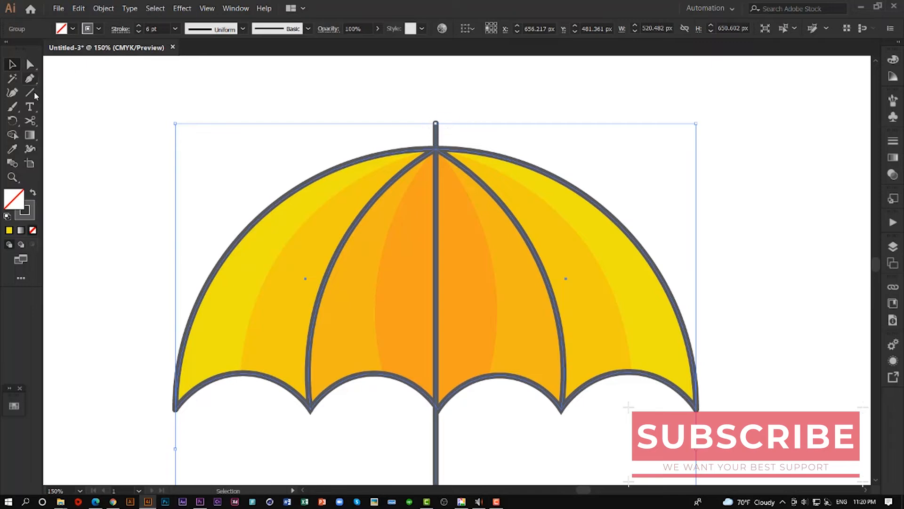
# - Add a width point with the Width tool on the pole's tip just above the canopy, widening the stroke slightly
pyautogui.click(31, 150)
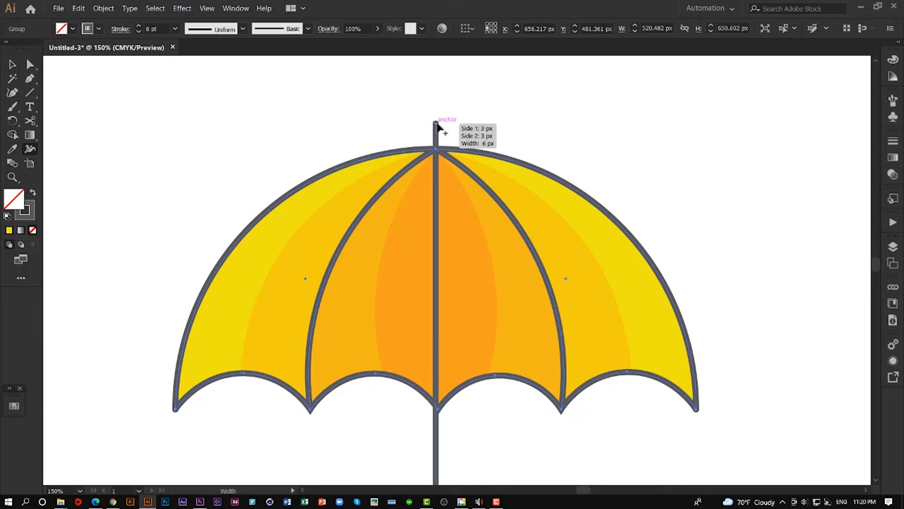
pyautogui.scroll(3, 438, 140)
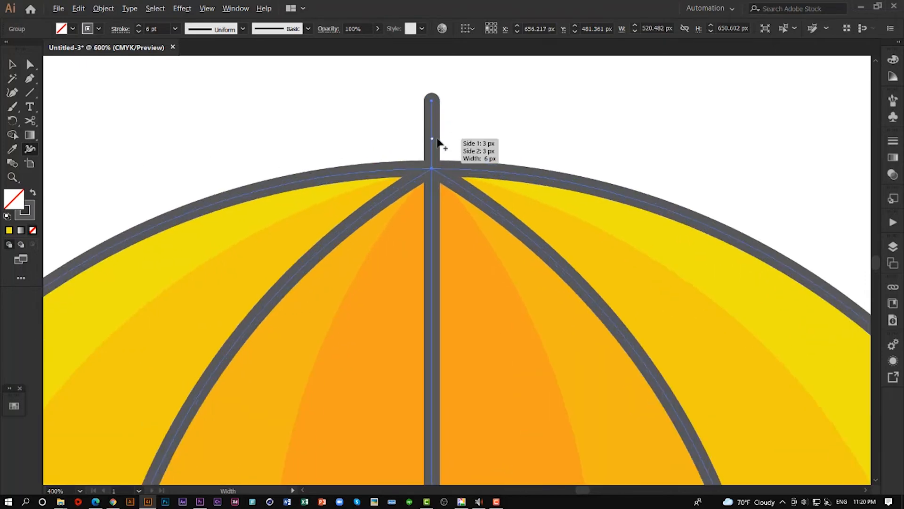
pyautogui.scroll(2, 438, 140)
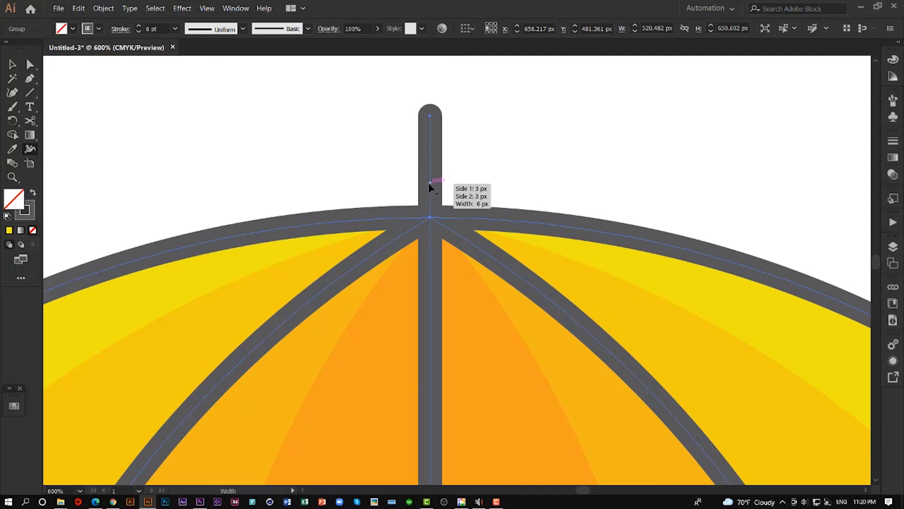
pyautogui.moveTo(429, 183); pyautogui.dragTo(444, 186)
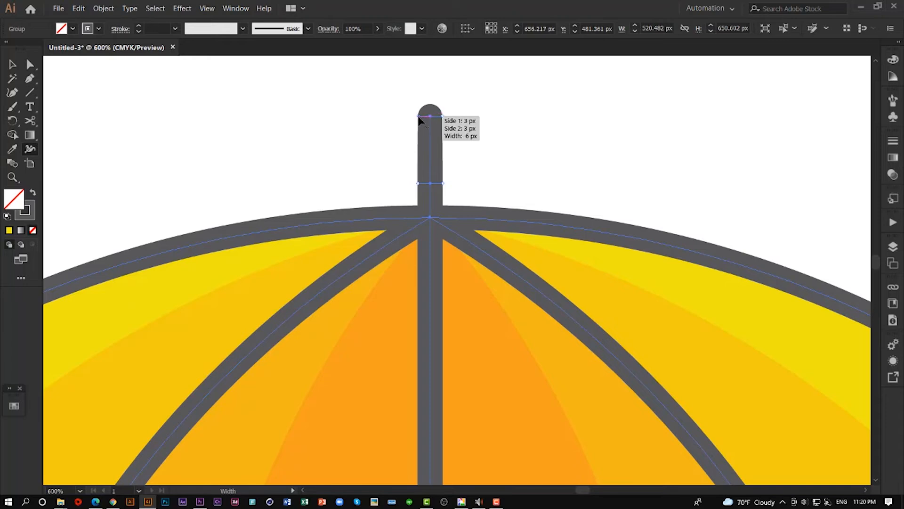
# - Narrow the rounded end of the pole's tip with the Width tool so it tapers upward, and deselect the outlines
pyautogui.moveTo(419, 117); pyautogui.dragTo(425, 118)
pyautogui.click(12, 64)
pyautogui.click(289, 116)
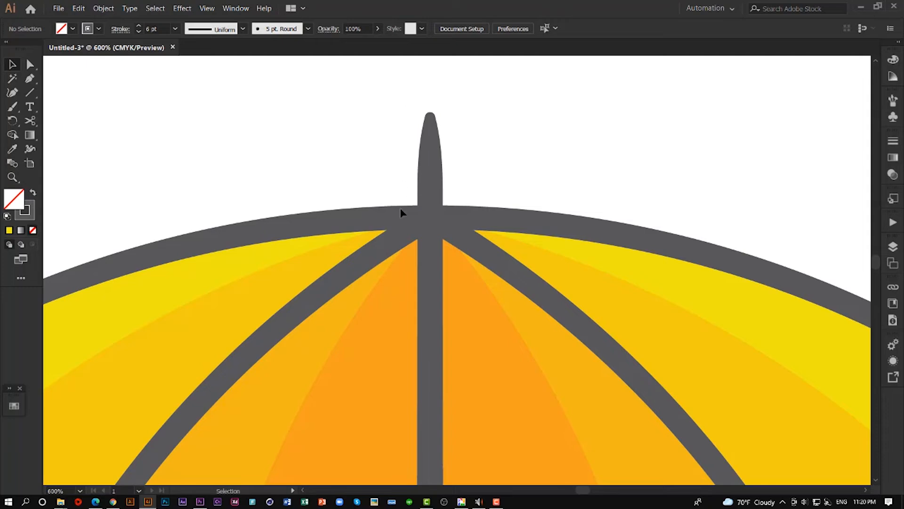
# - Shorten the umbrella's pole by nudging only its lower end anchor upward in small steps, and deselect it
pyautogui.scroll(-7, 482, 171)
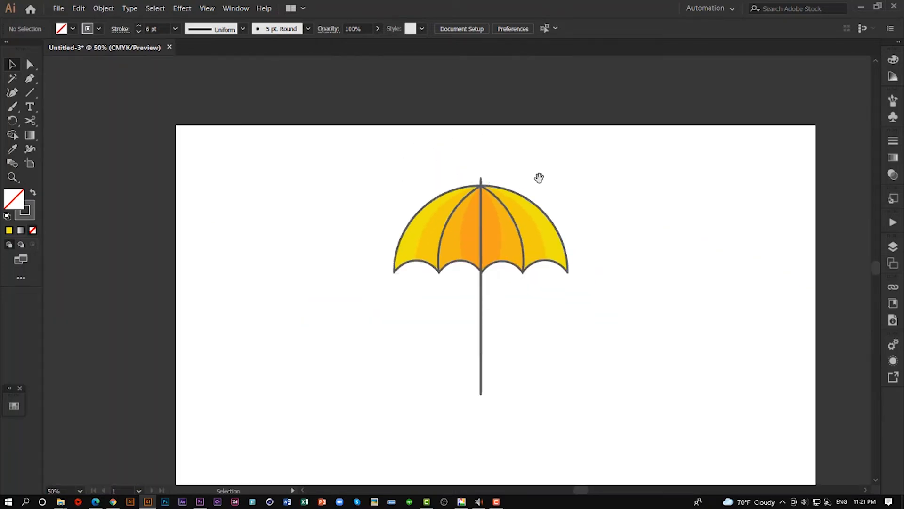
pyautogui.moveTo(539, 178); pyautogui.dragTo(458, 158)
pyautogui.click(25, 65)
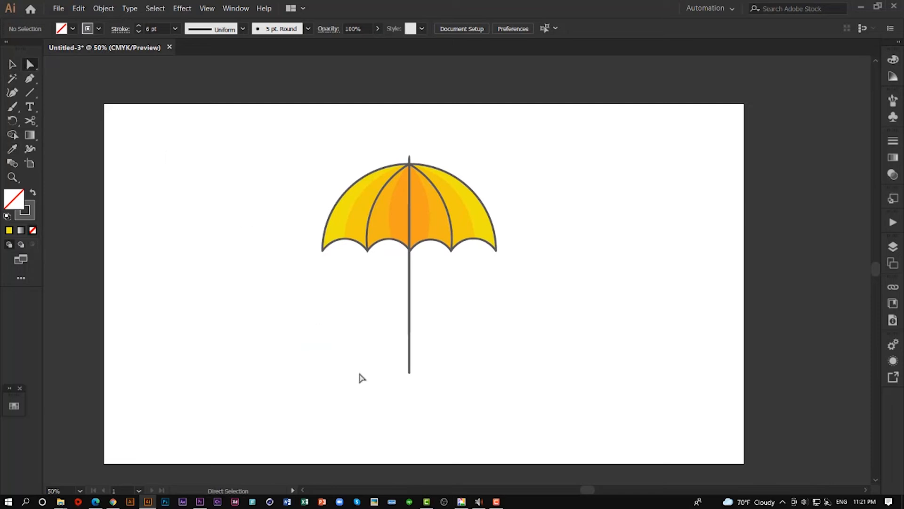
pyautogui.moveTo(375, 387); pyautogui.dragTo(434, 360)
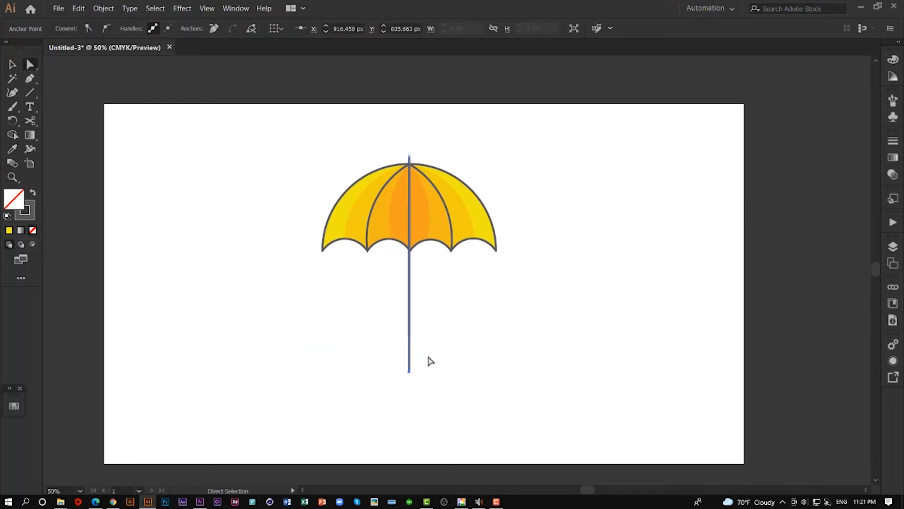
pyautogui.press('Up')
pyautogui.press('Up')
pyautogui.press('Up')
pyautogui.press('Up')
pyautogui.press('Up')
pyautogui.press('Up')
pyautogui.press('Up')
pyautogui.press('Up')
pyautogui.press('Up')
pyautogui.press('Up')
pyautogui.press('Up')
pyautogui.press('Up')
pyautogui.press('Up')
pyautogui.press('Up')
pyautogui.press('Up')
pyautogui.press('Up')
pyautogui.press('Up')
pyautogui.press('Up')
pyautogui.press('Up')
pyautogui.press('Up')
pyautogui.press('Up')
pyautogui.press('Up')
pyautogui.press('Up')
pyautogui.press('Up')
pyautogui.press('Up')
pyautogui.press('Up')
pyautogui.press('Up')
pyautogui.press('Up')
pyautogui.press('Up')
pyautogui.press('Up')
pyautogui.press('Up')
pyautogui.press('Up')
pyautogui.press('Up')
pyautogui.press('Up')
pyautogui.press('Up')
pyautogui.press('Up')
pyautogui.click(455, 351)
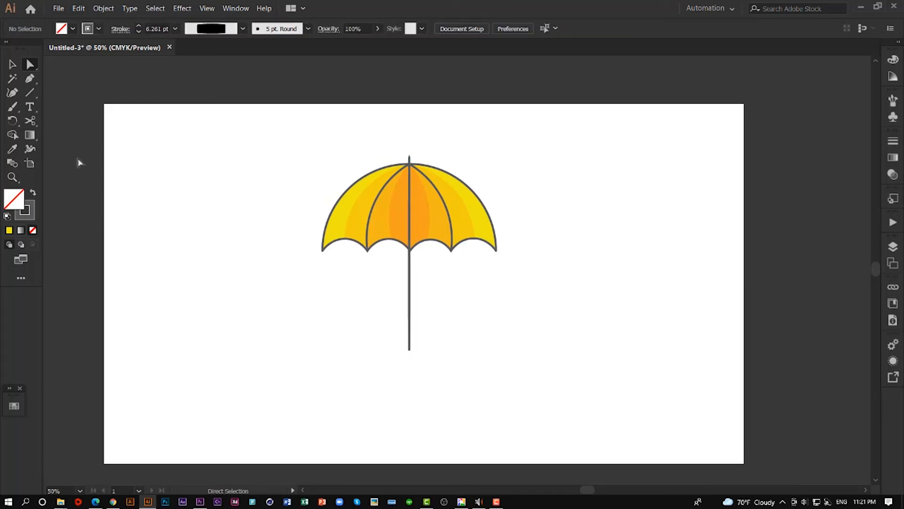
pyautogui.click(30, 78)
pyautogui.scroll(3, 414, 348)
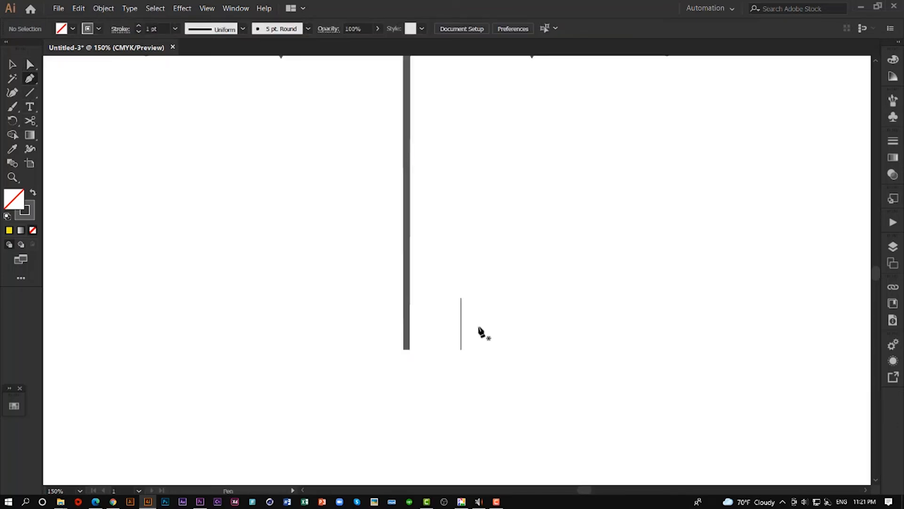
pyautogui.click(14, 66)
pyautogui.moveTo(444, 277); pyautogui.dragTo(499, 381)
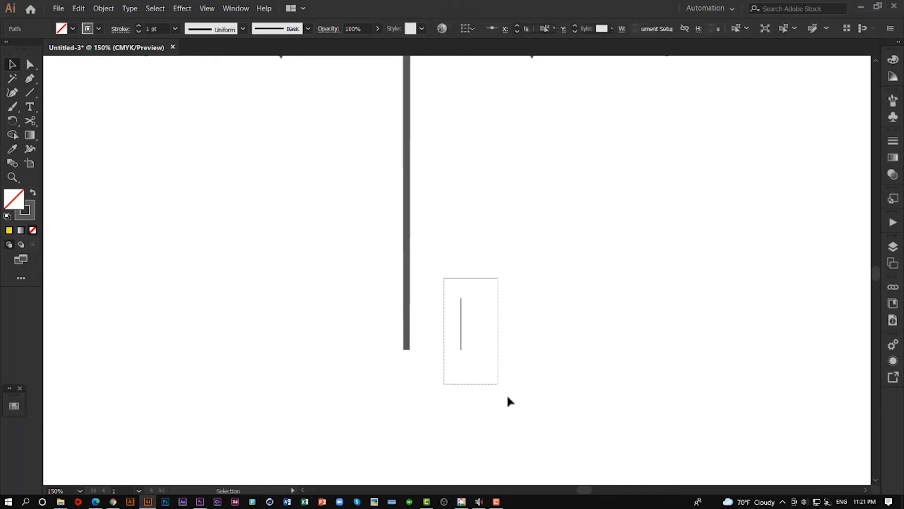
pyautogui.press('Delete')
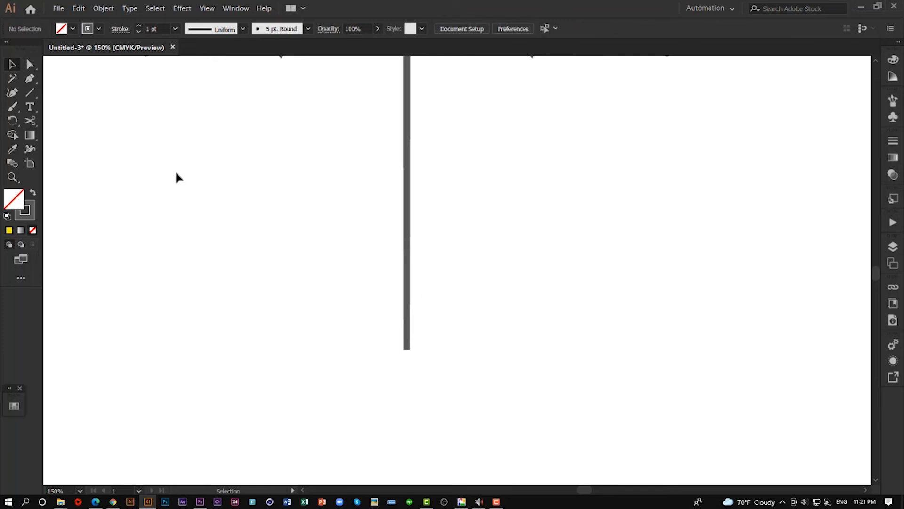
# - Draw an open handle path with the Pen tool from the pole's lower part, about 68 px down, 66 px right and 34 px up
pyautogui.click(29, 78)
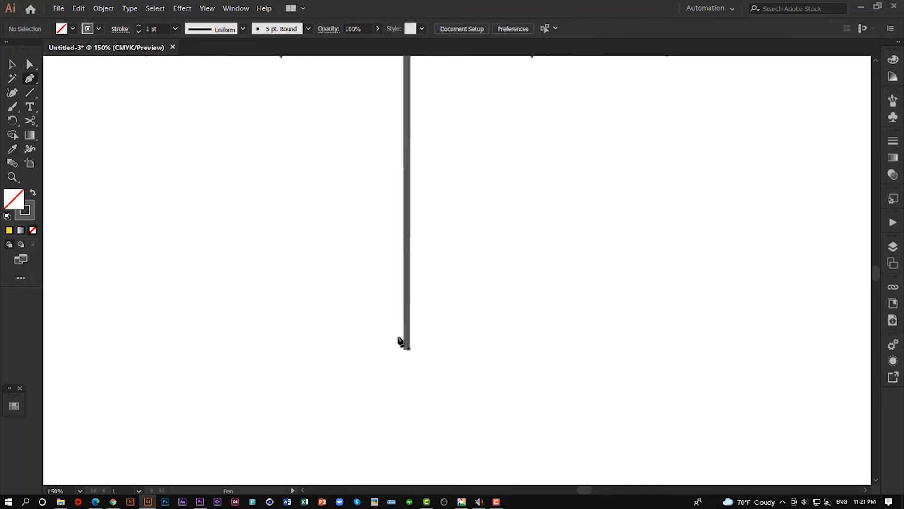
pyautogui.click(407, 298)
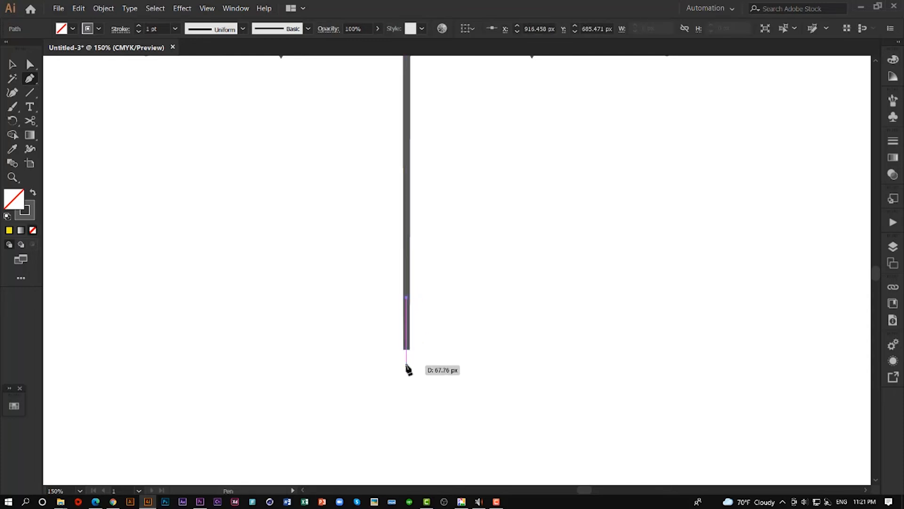
pyautogui.click(407, 364)
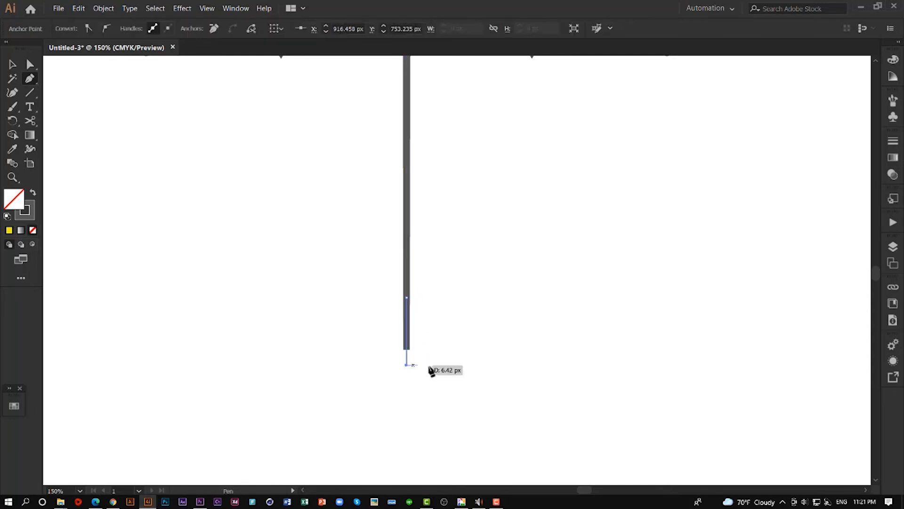
pyautogui.click(473, 366)
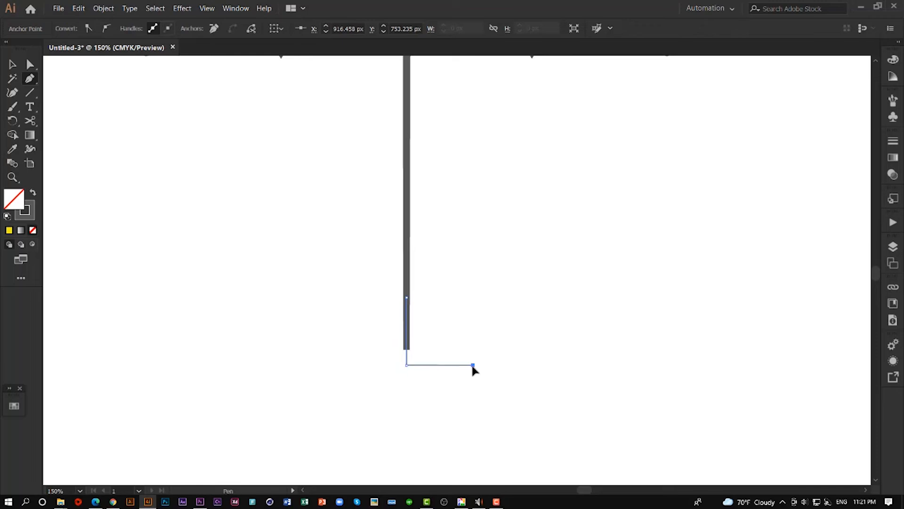
pyautogui.click(473, 332)
pyautogui.press('v')
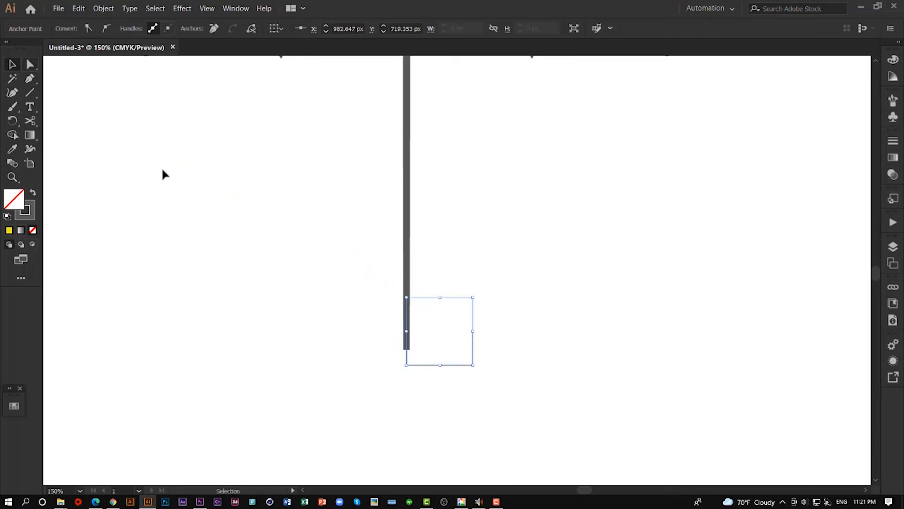
# - Select the handle path at the pole's lower end and set its stroke weight to 19 pt
pyautogui.click(424, 407)
pyautogui.moveTo(433, 394); pyautogui.dragTo(487, 336)
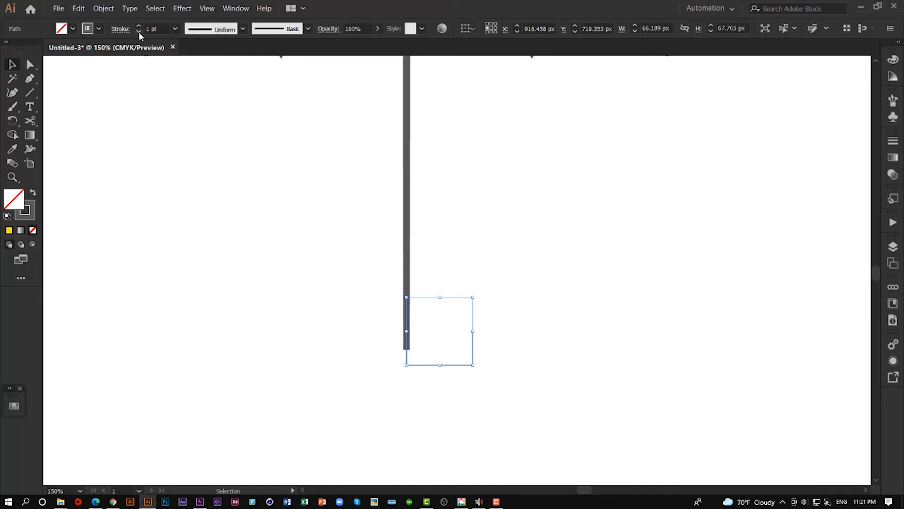
pyautogui.click(155, 29)
pyautogui.write('15')
pyautogui.press('Return')
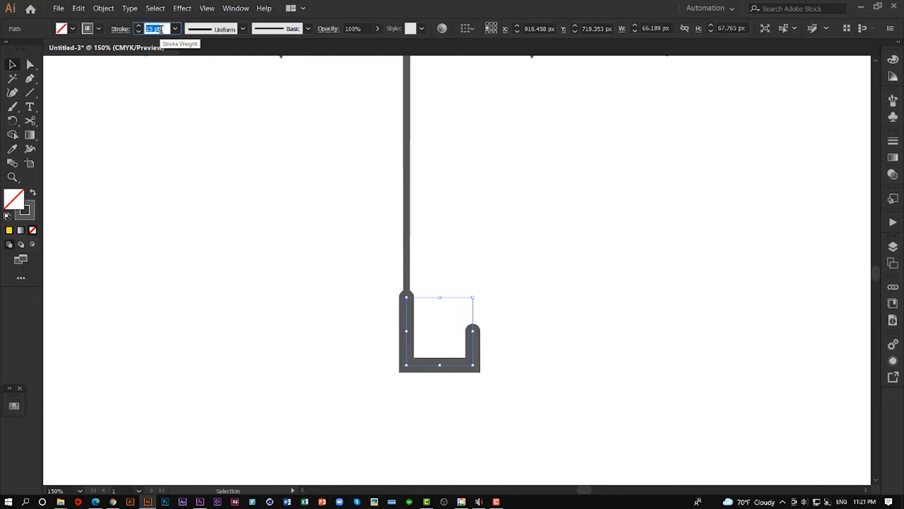
pyautogui.press('Up')
pyautogui.press('Up')
pyautogui.press('Up')
pyautogui.press('Up')
# - Round both lower corners of the handle path into a smooth U-shaped hook, and deselect it
pyautogui.click(30, 64)
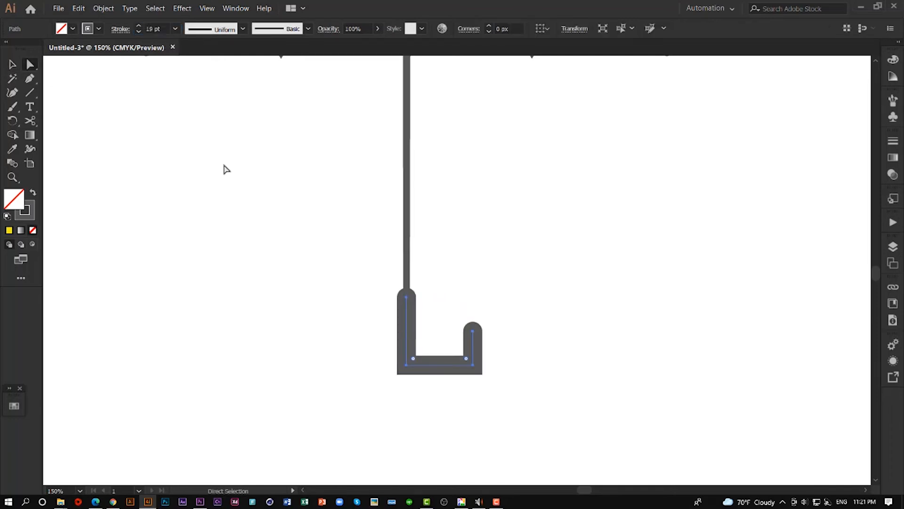
pyautogui.moveTo(466, 361); pyautogui.dragTo(441, 316)
pyautogui.click(472, 270)
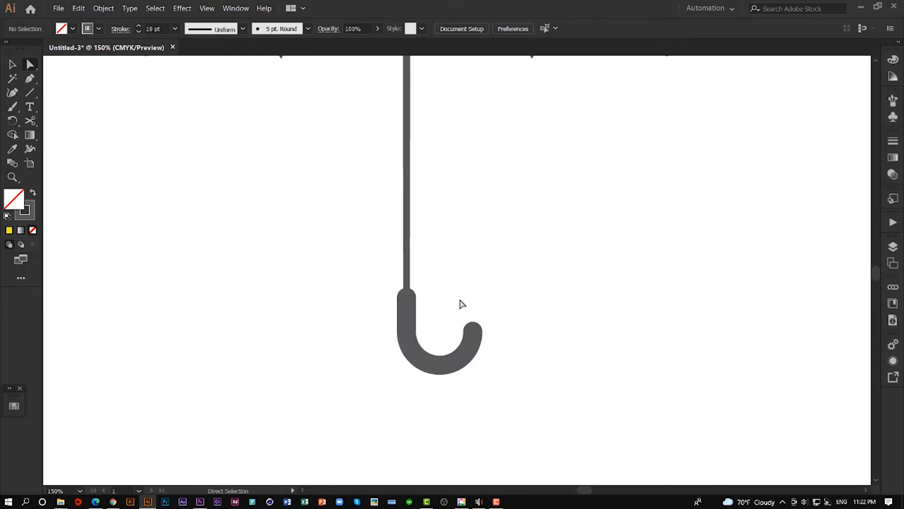
pyautogui.scroll(3, 474, 347)
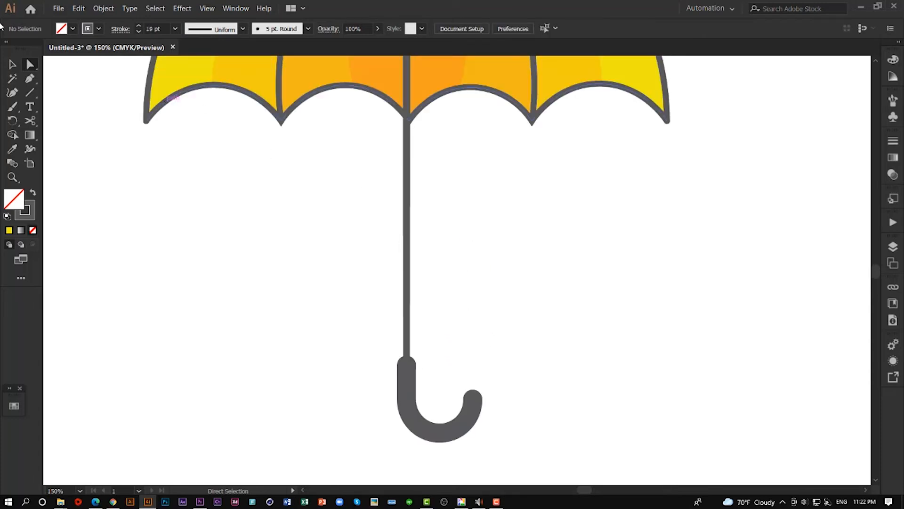
pyautogui.click(13, 67)
pyautogui.moveTo(294, 332); pyautogui.dragTo(548, 425)
pyautogui.click(564, 370)
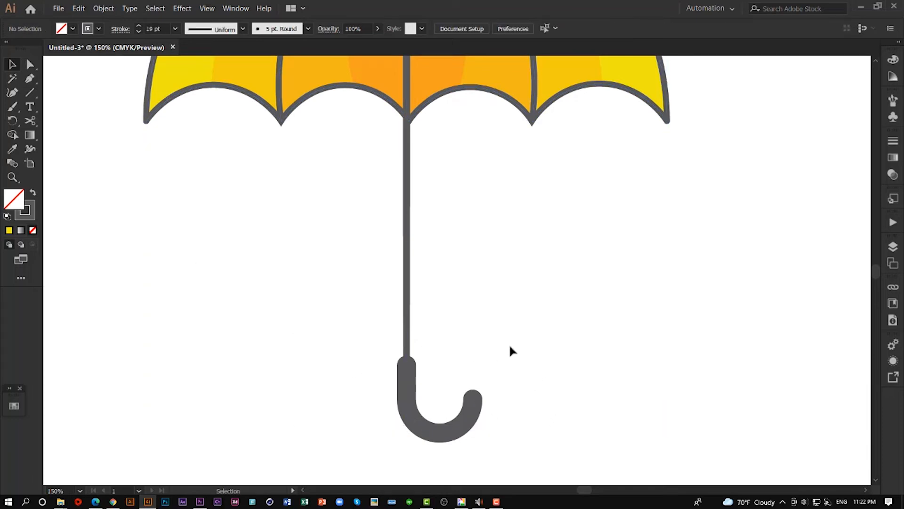
# - Select the complete umbrella, including canopy, pole and handle, and group it
pyautogui.hotkey('ctrl', '-')
pyautogui.hotkey('ctrl', '-')
pyautogui.hotkey('ctrl', '-')
pyautogui.hotkey('ctrl', '-')
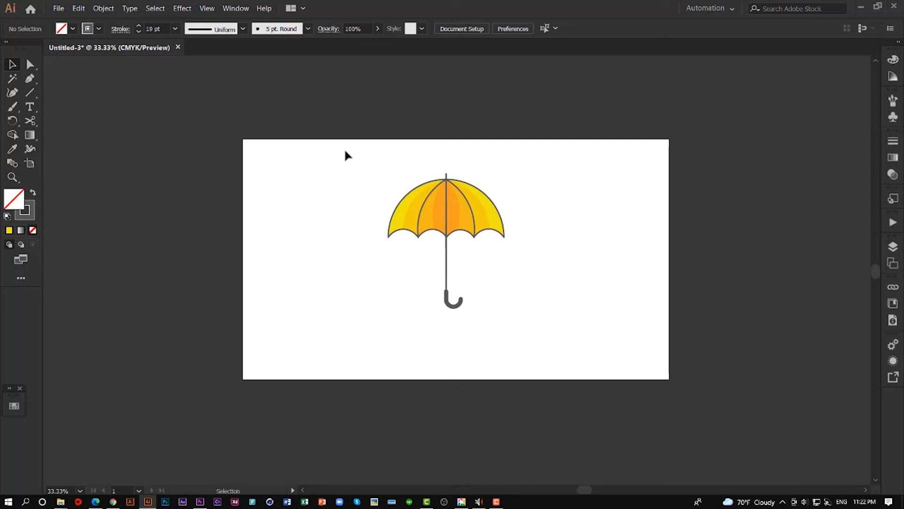
pyautogui.moveTo(353, 165); pyautogui.dragTo(528, 360)
pyautogui.rightClick(461, 224)
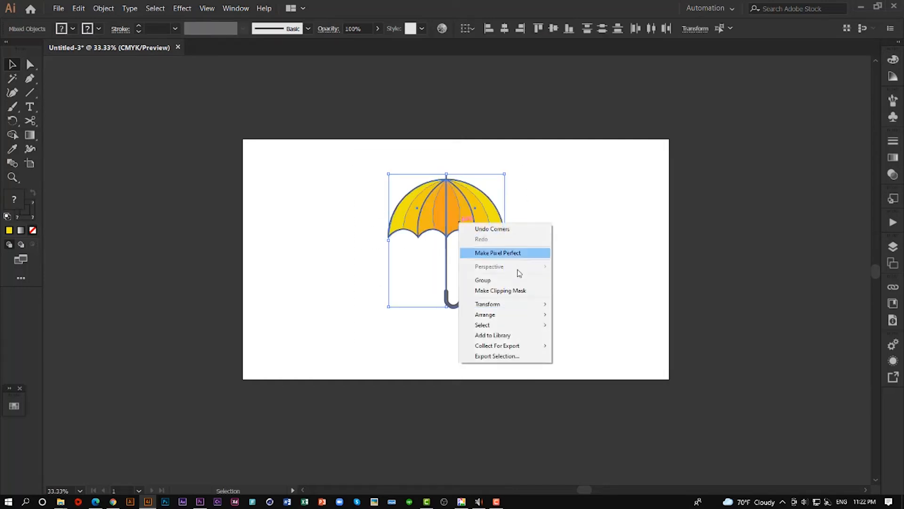
pyautogui.click(495, 281)
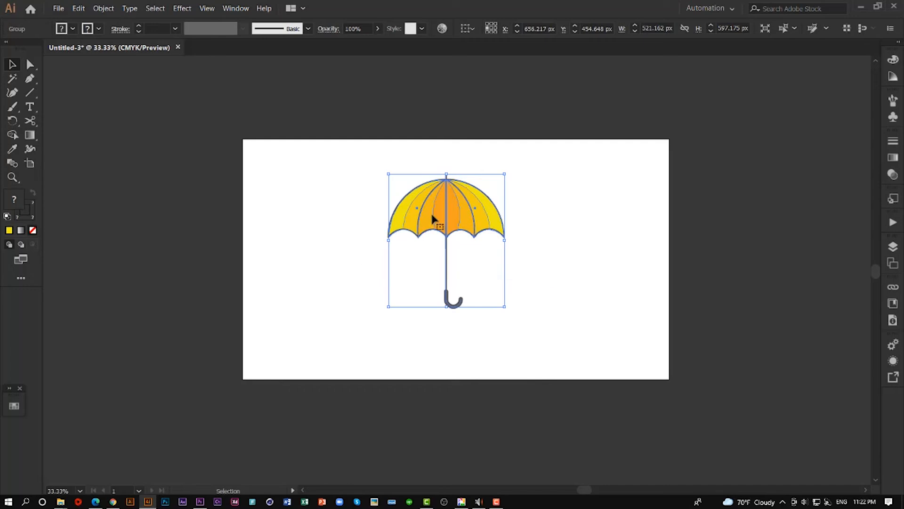
# - Expand the umbrella group's appearance, expand its fills and strokes into shapes, and deselect it
pyautogui.click(106, 9)
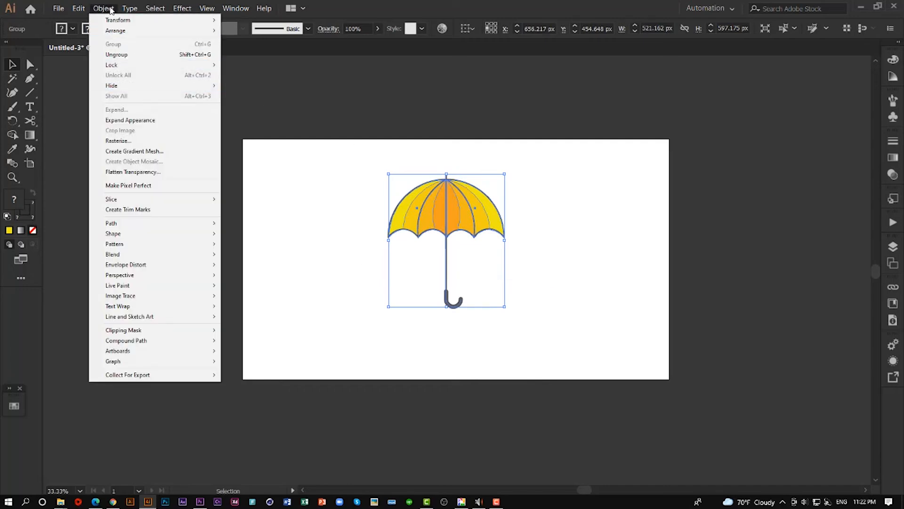
pyautogui.click(131, 120)
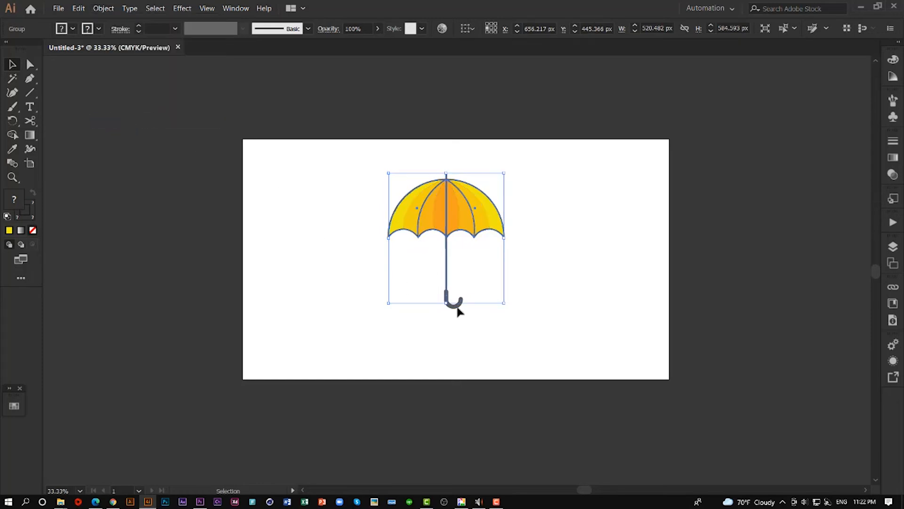
pyautogui.moveTo(347, 171); pyautogui.dragTo(544, 335)
pyautogui.click(103, 8)
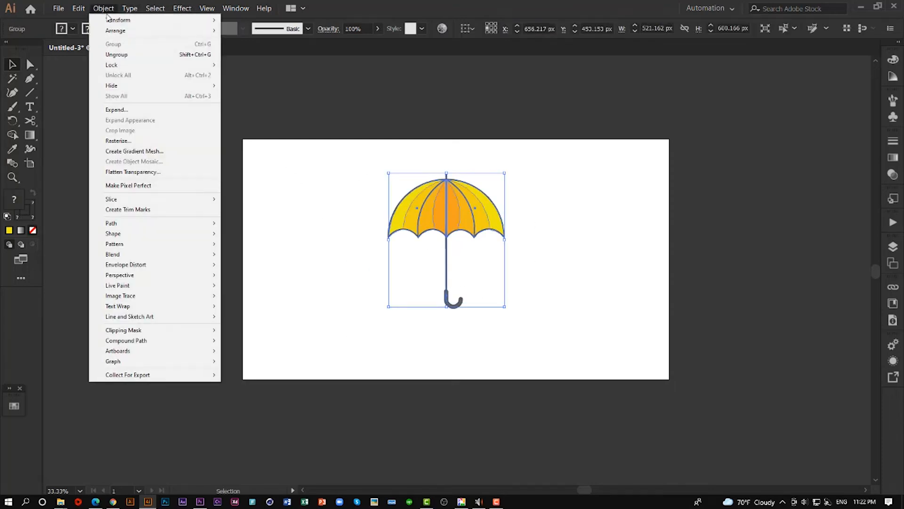
pyautogui.click(111, 109)
pyautogui.click(29, 172)
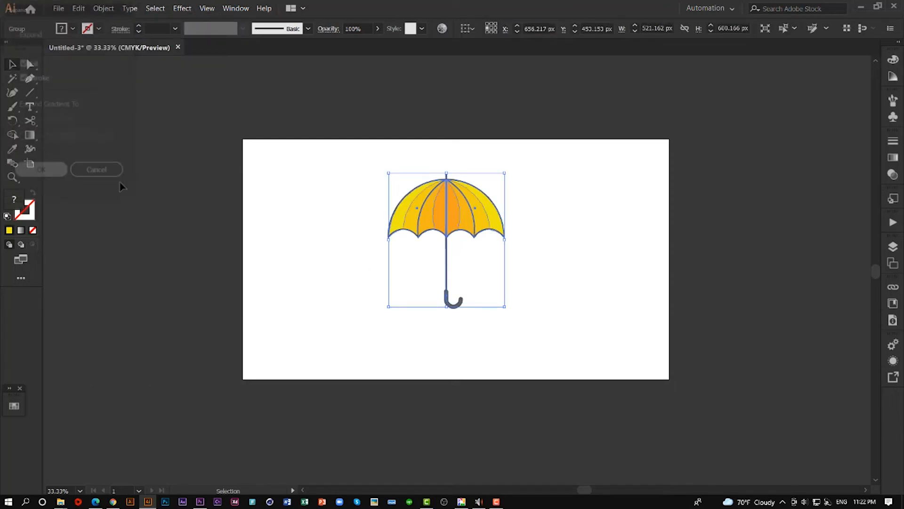
pyautogui.rightClick(425, 250)
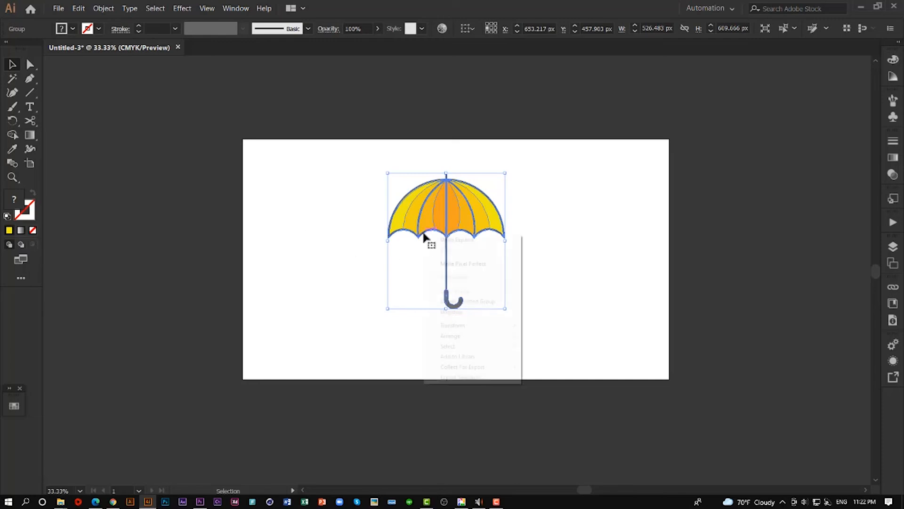
pyautogui.click(571, 263)
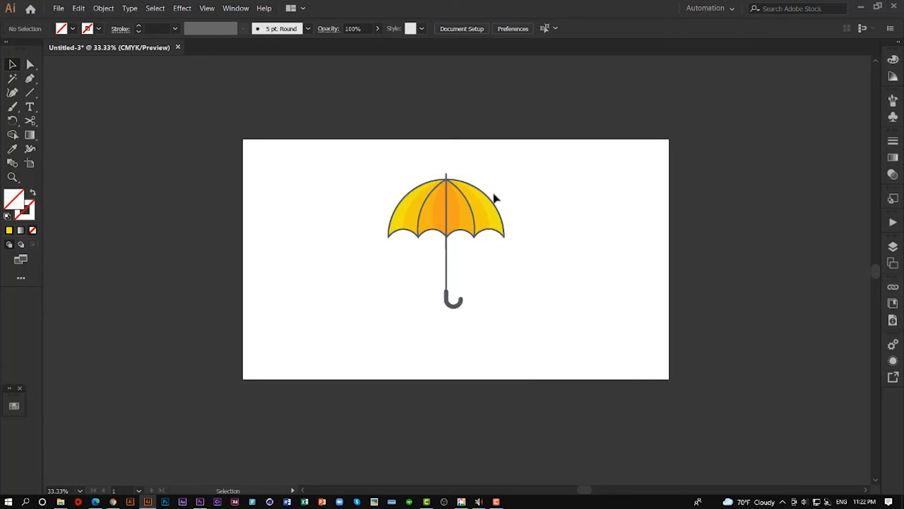
# - Rotate the umbrella clockwise until its handle points to the lower left, and move it to the middle of the artboard
pyautogui.click(455, 209)
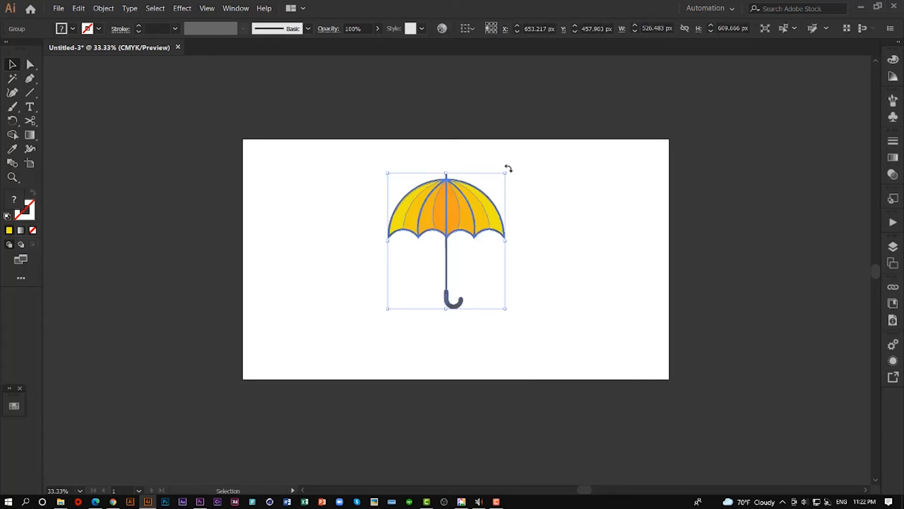
pyautogui.moveTo(509, 168); pyautogui.dragTo(577, 222)
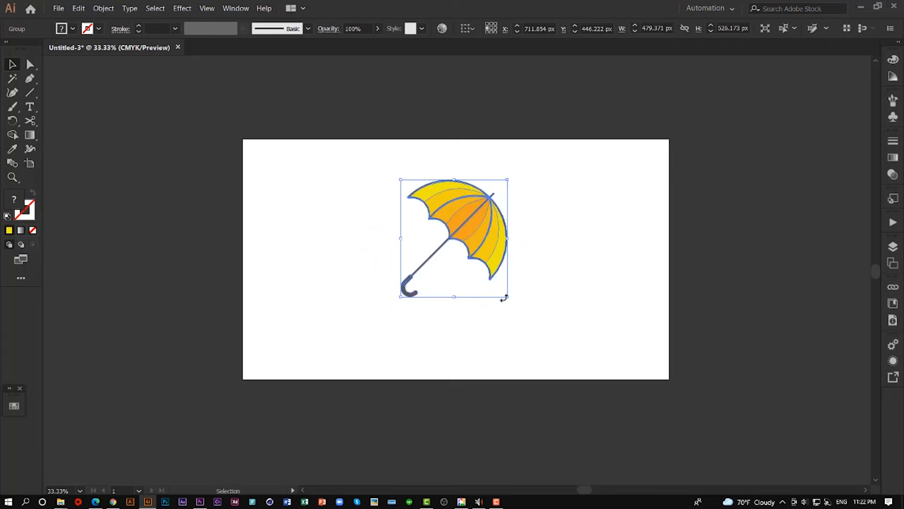
pyautogui.moveTo(511, 313); pyautogui.dragTo(498, 332)
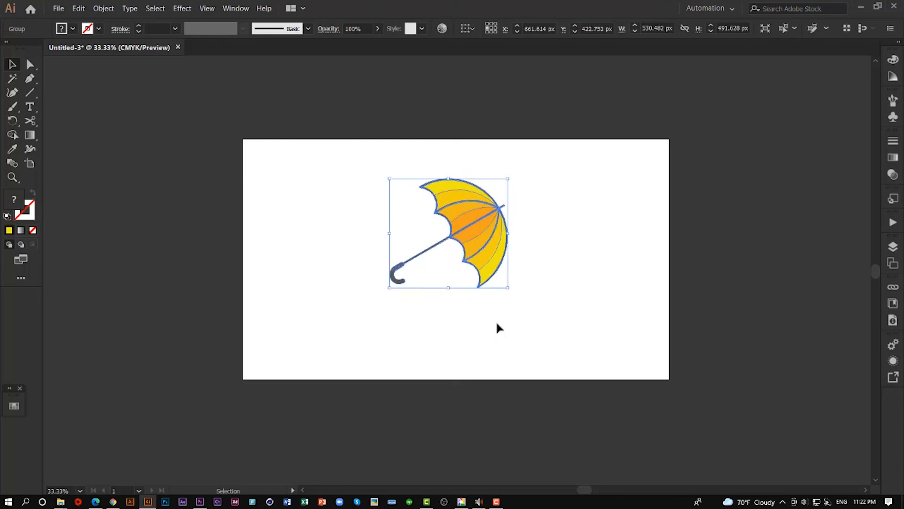
pyautogui.moveTo(511, 292); pyautogui.dragTo(515, 289)
pyautogui.click(563, 286)
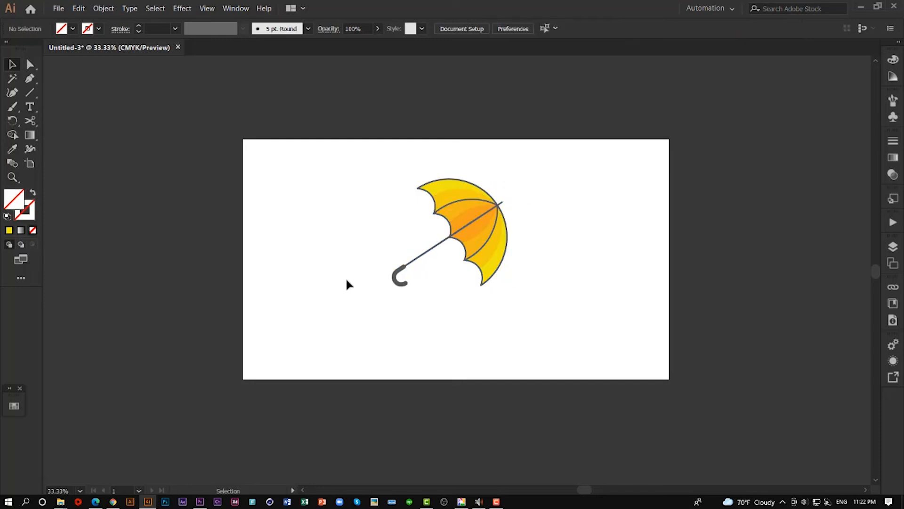
pyautogui.moveTo(472, 226); pyautogui.dragTo(483, 248)
pyautogui.click(551, 243)
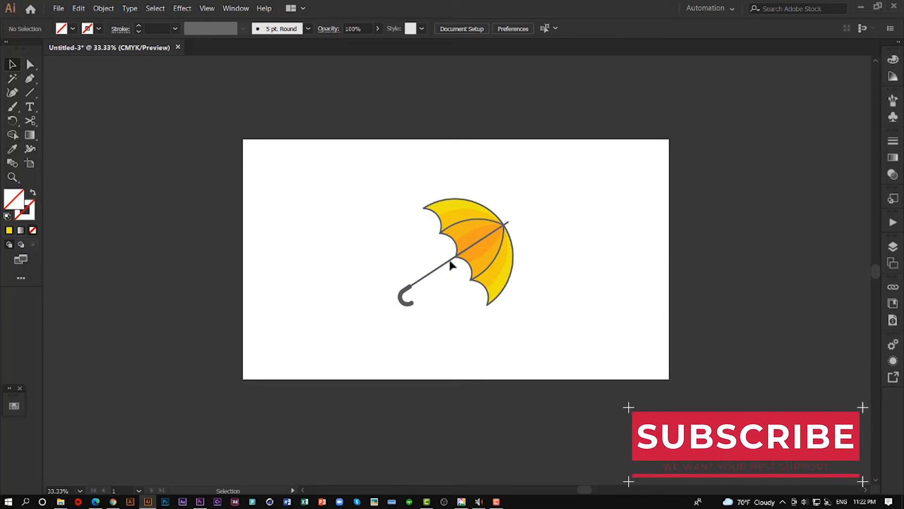
# - Recolor all the umbrella's dark gray outlines, pole and handle with light gray D9D9D9 copied from the Adobe Color palette, and deselect them
pyautogui.click(12, 78)
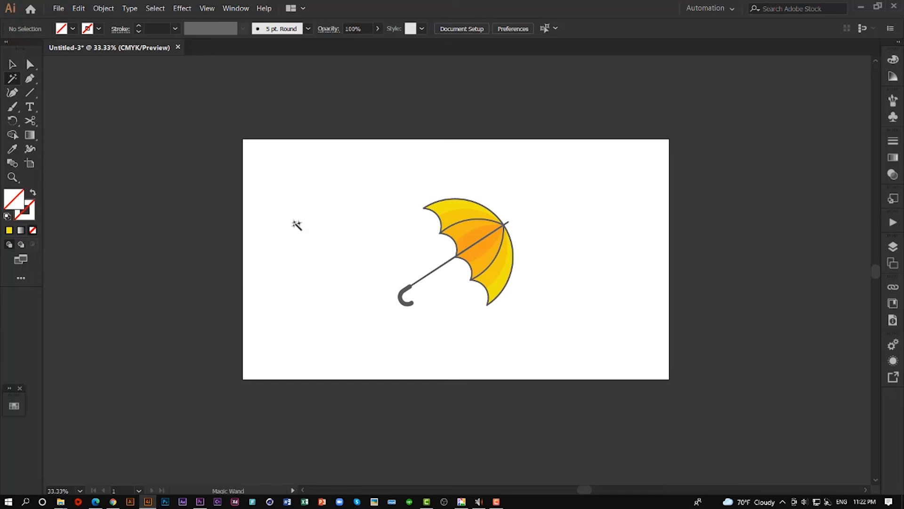
pyautogui.click(414, 288)
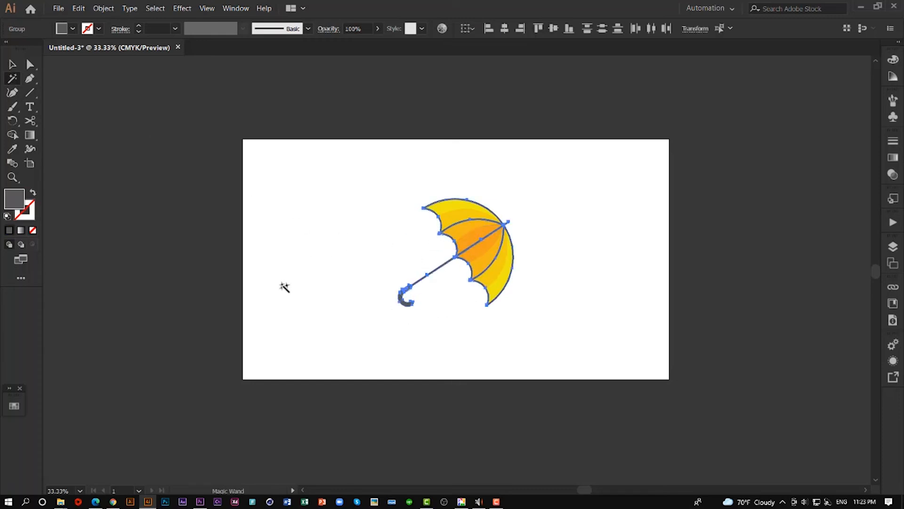
pyautogui.click(113, 501)
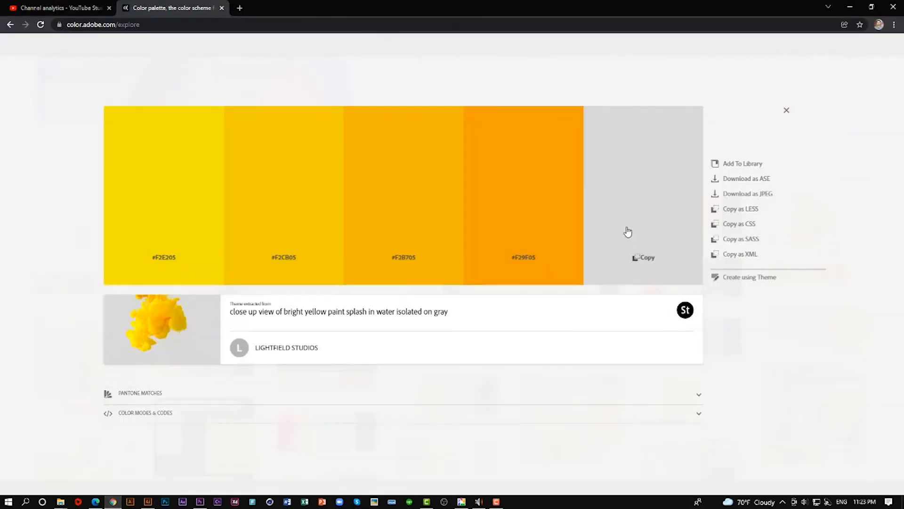
pyautogui.click(649, 263)
pyautogui.click(147, 501)
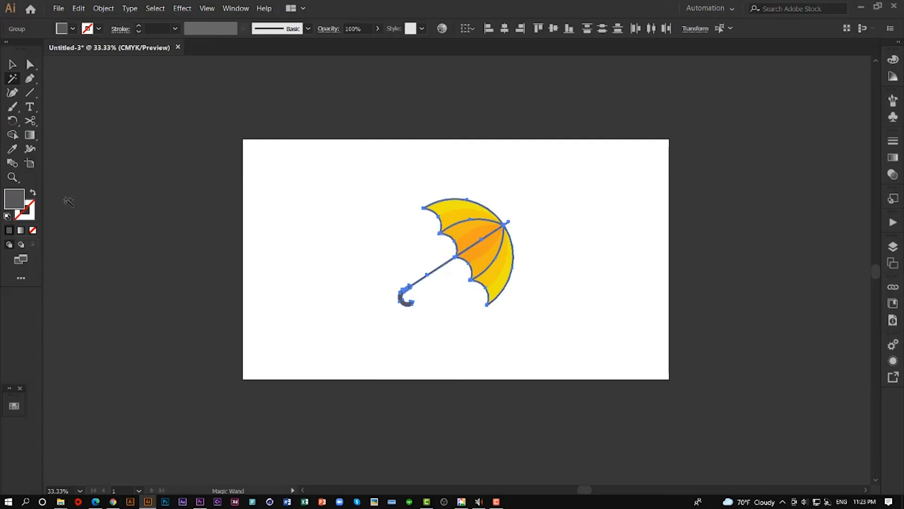
pyautogui.doubleClick(14, 199)
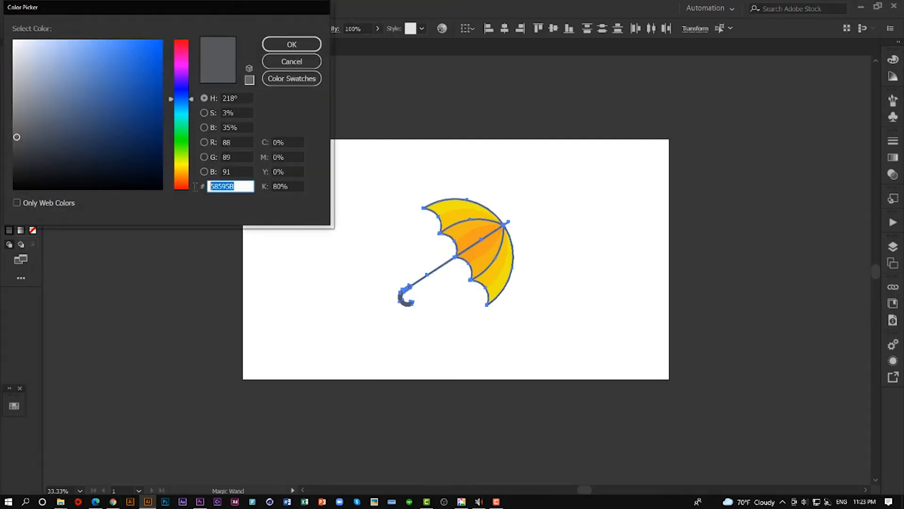
pyautogui.hotkey('ctrl', 'v')
pyautogui.moveTo(215, 187); pyautogui.dragTo(207, 188)
pyautogui.click(283, 44)
pyautogui.click(12, 64)
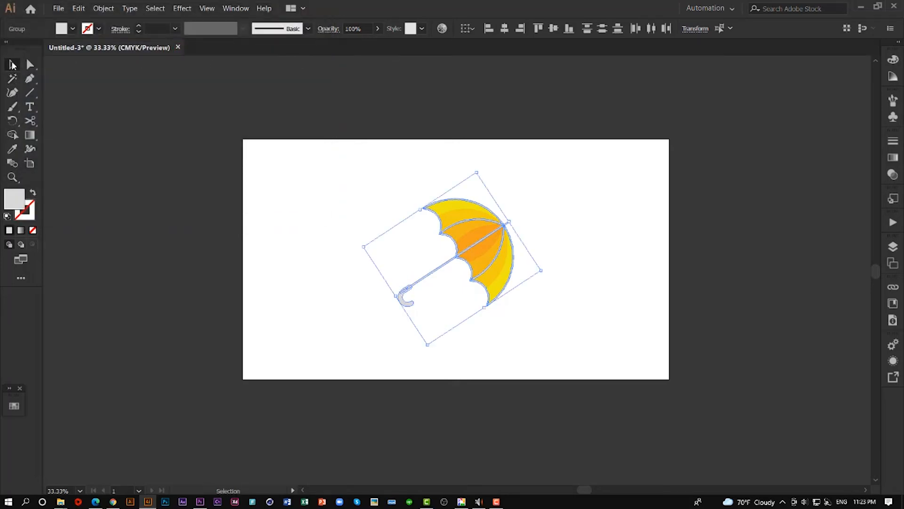
pyautogui.click(209, 203)
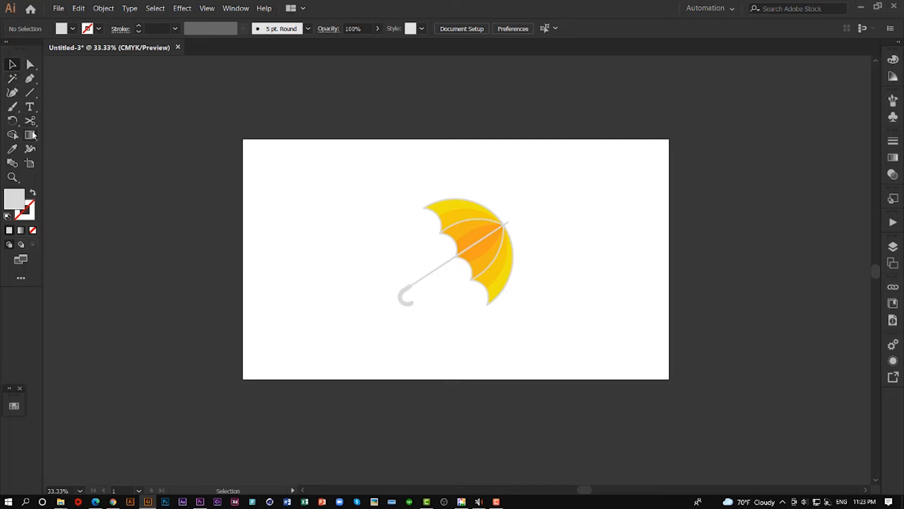
# - Create a rectangle 1920 px wide and 1080 px high over the artboard
pyautogui.moveTo(30, 92); pyautogui.dragTo(78, 96)
pyautogui.click(284, 153)
pyautogui.moveTo(76, 14); pyautogui.dragTo(345, 223)
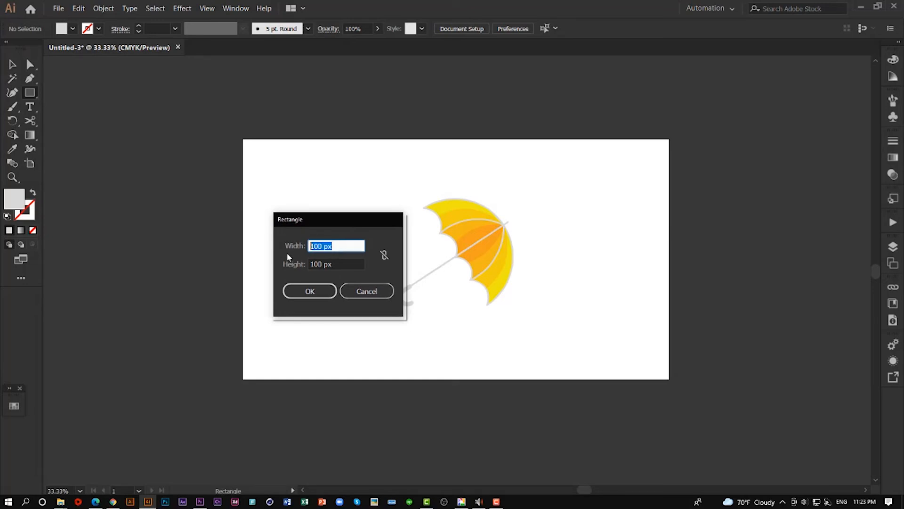
pyautogui.write('1920')
pyautogui.press('Tab')
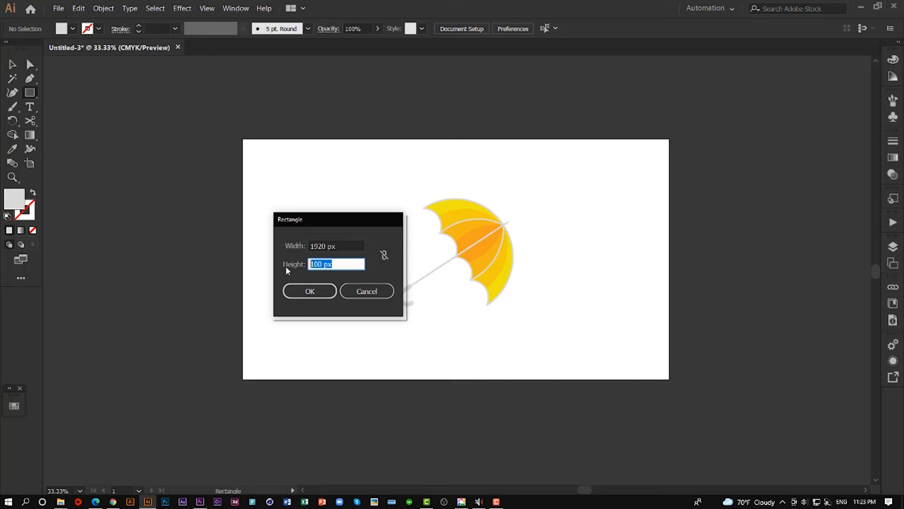
pyautogui.write('10')
pyautogui.click(310, 289)
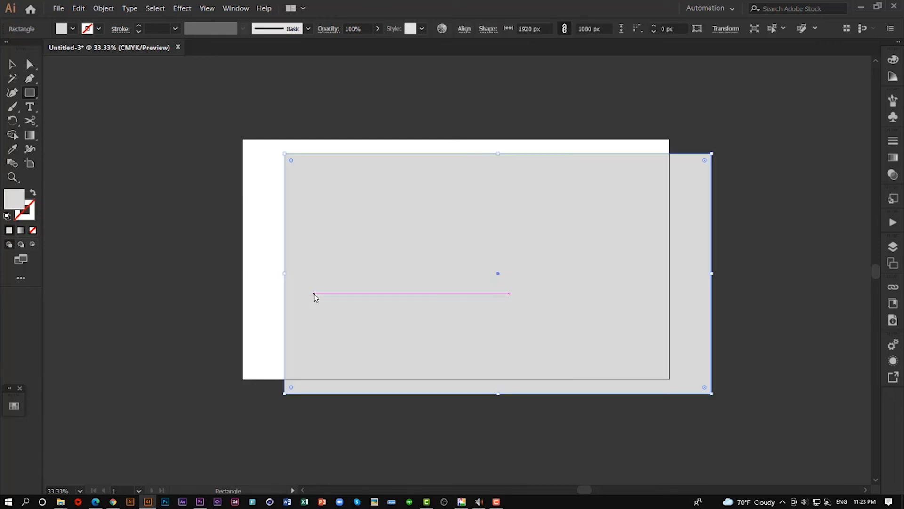
# - Align the rectangle to the artboard, centering it horizontally and vertically
pyautogui.press('v')
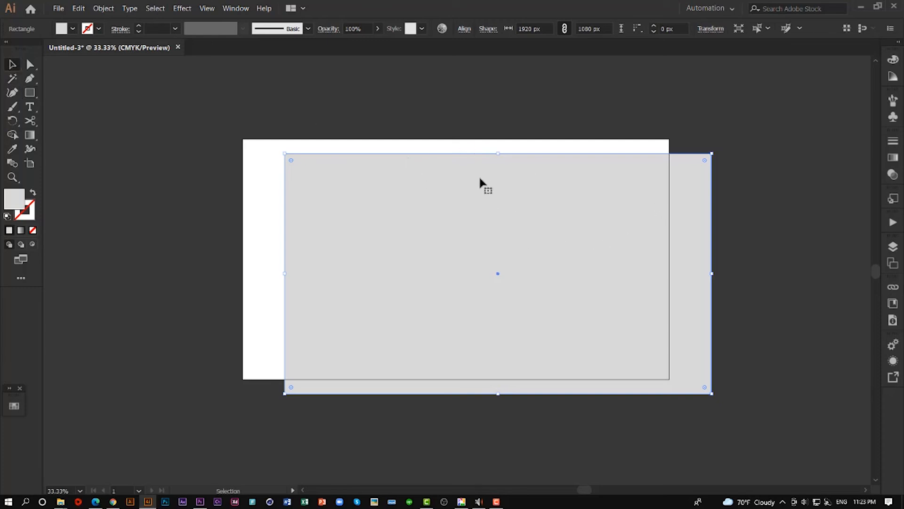
pyautogui.moveTo(478, 177); pyautogui.dragTo(420, 165)
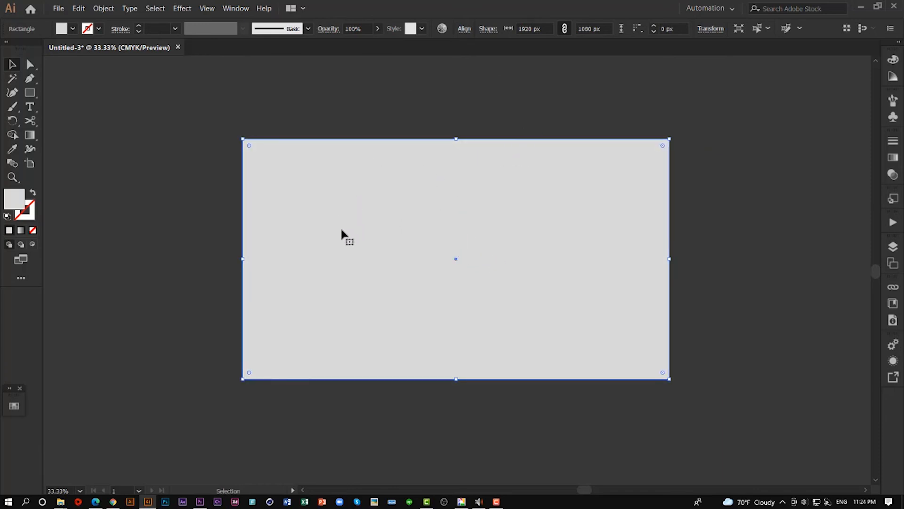
pyautogui.moveTo(341, 233); pyautogui.dragTo(387, 213)
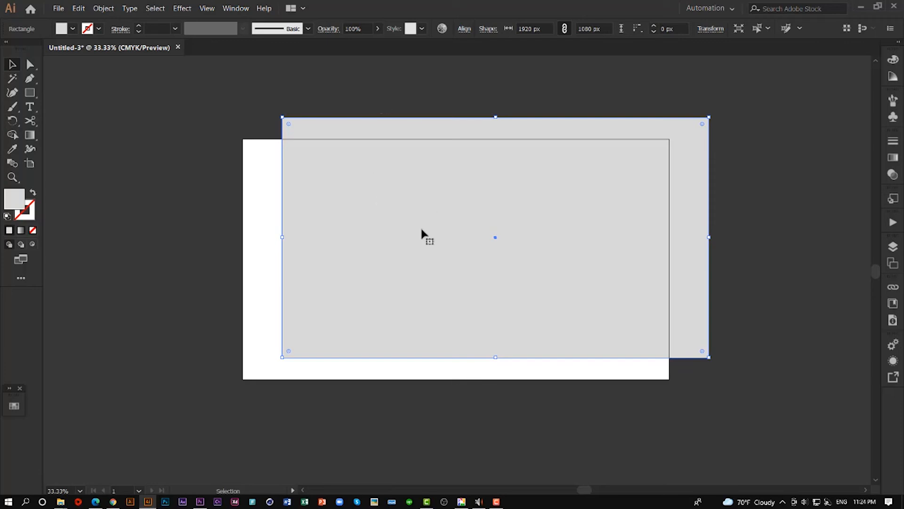
pyautogui.click(469, 30)
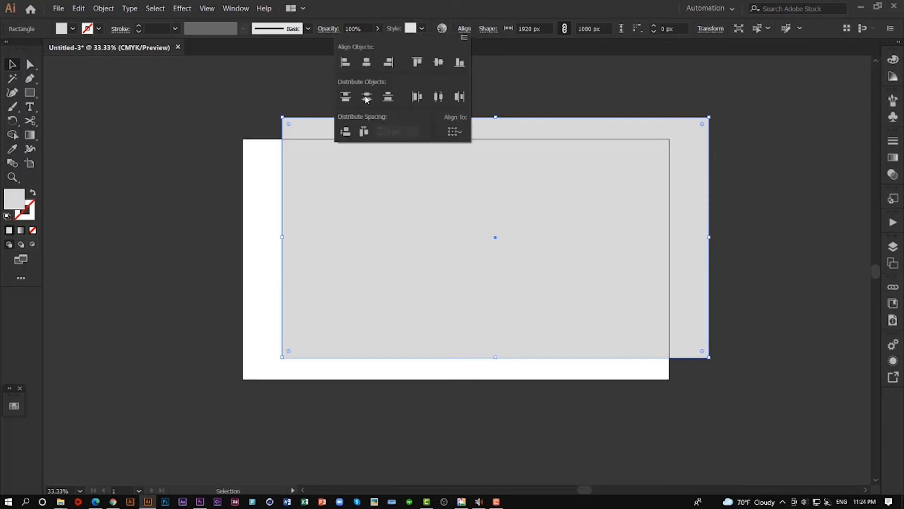
pyautogui.click(461, 132)
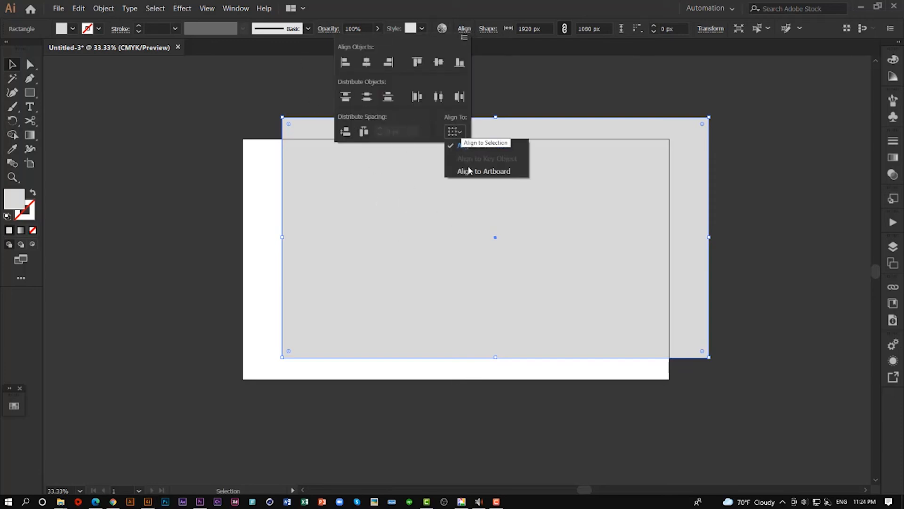
pyautogui.click(493, 171)
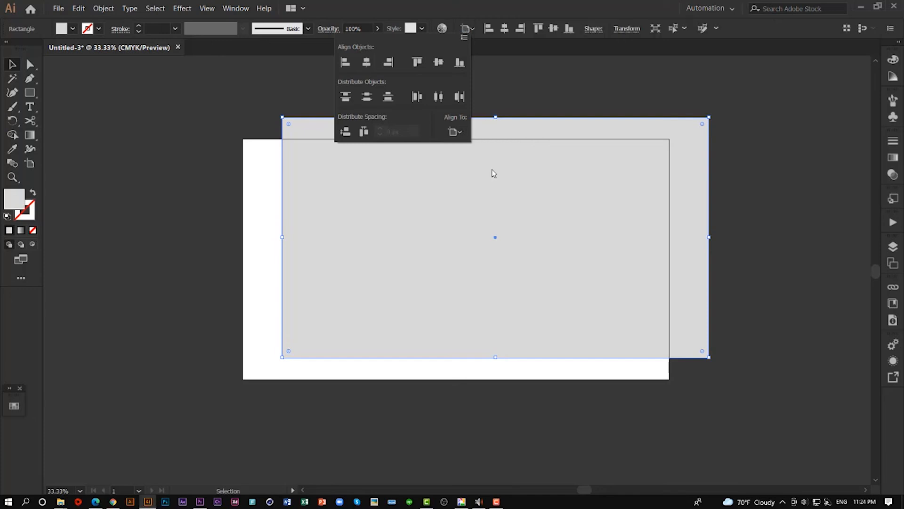
pyautogui.click(370, 69)
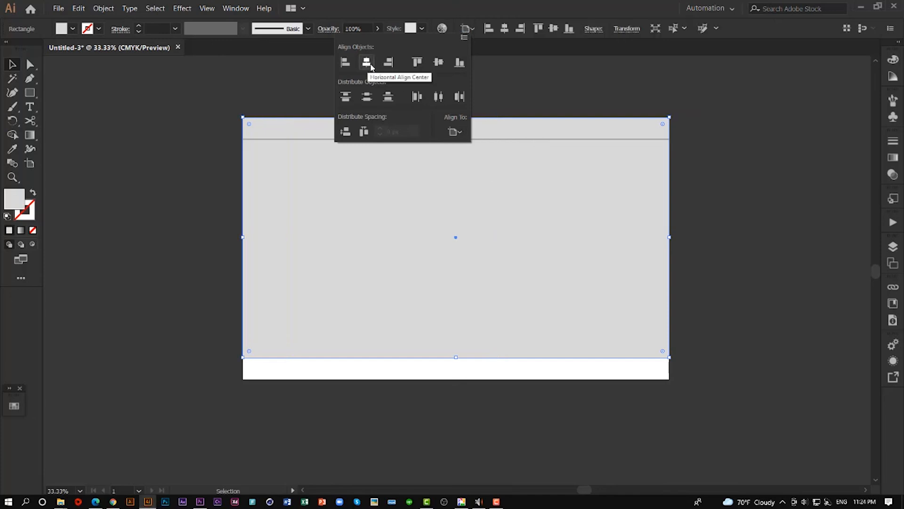
pyautogui.click(438, 66)
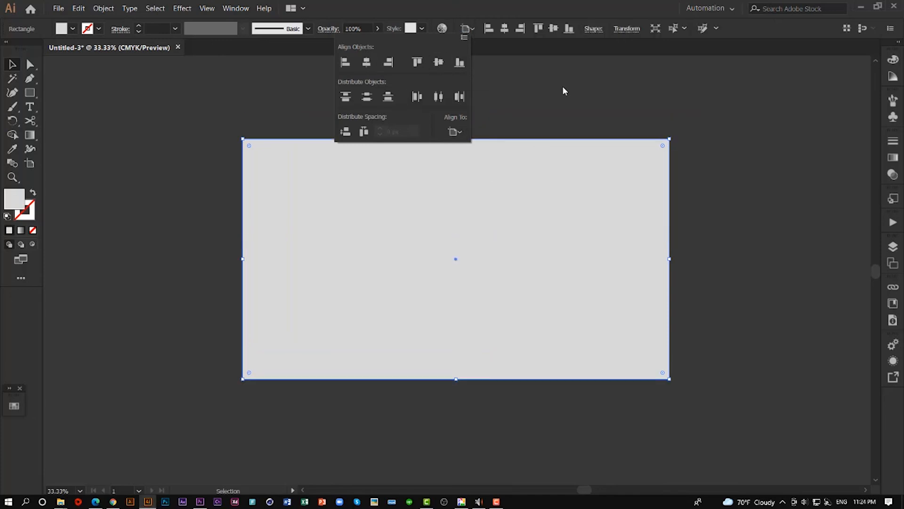
# - Send the rectangle to the back, behind the umbrella
pyautogui.rightClick(401, 213)
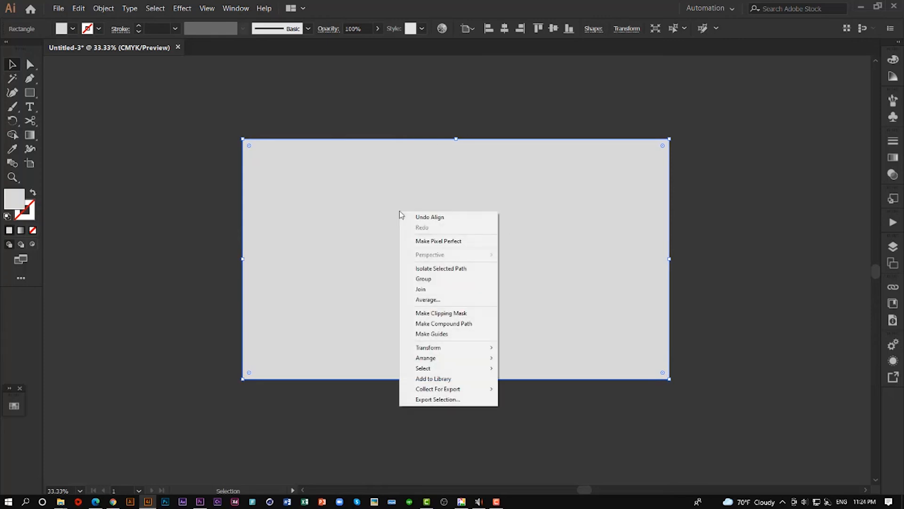
pyautogui.moveTo(488, 359)
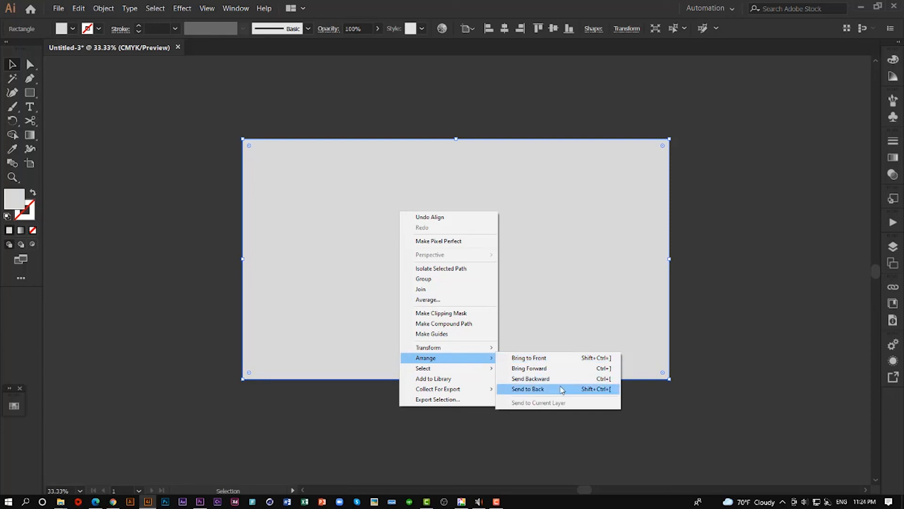
pyautogui.click(543, 391)
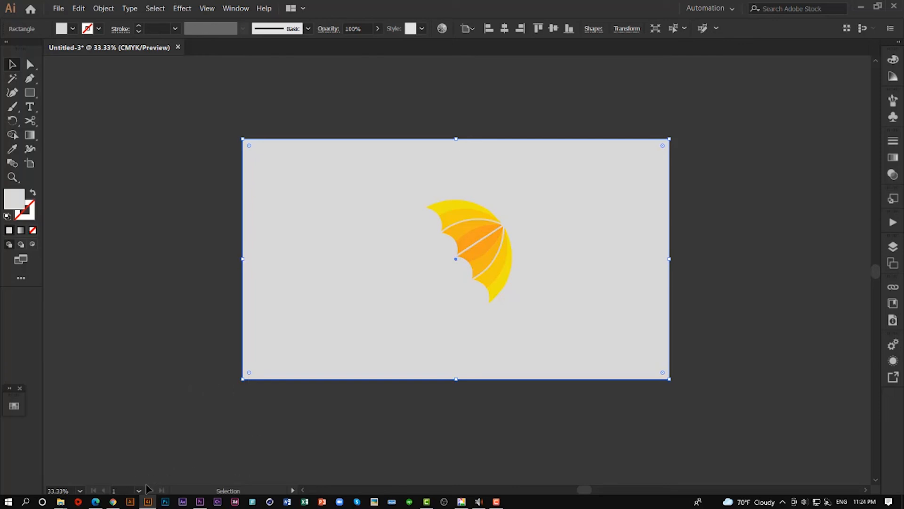
# - Fill the background rectangle with orange F29F05 copied from the Adobe Color palette, and deselect it
pyautogui.click(113, 501)
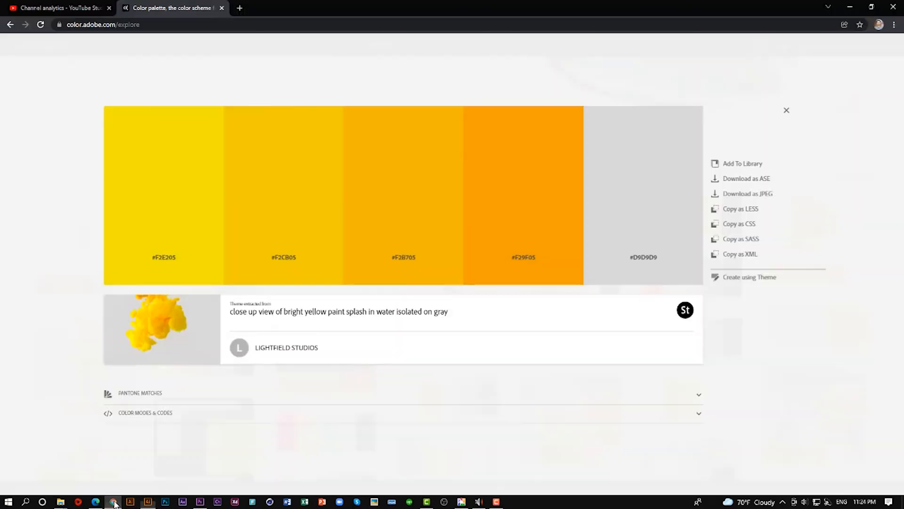
pyautogui.click(532, 260)
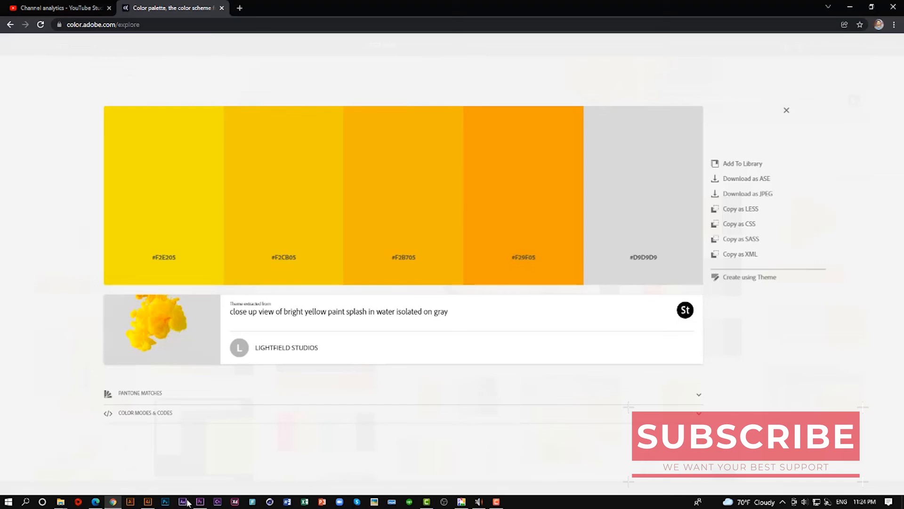
pyautogui.click(202, 502)
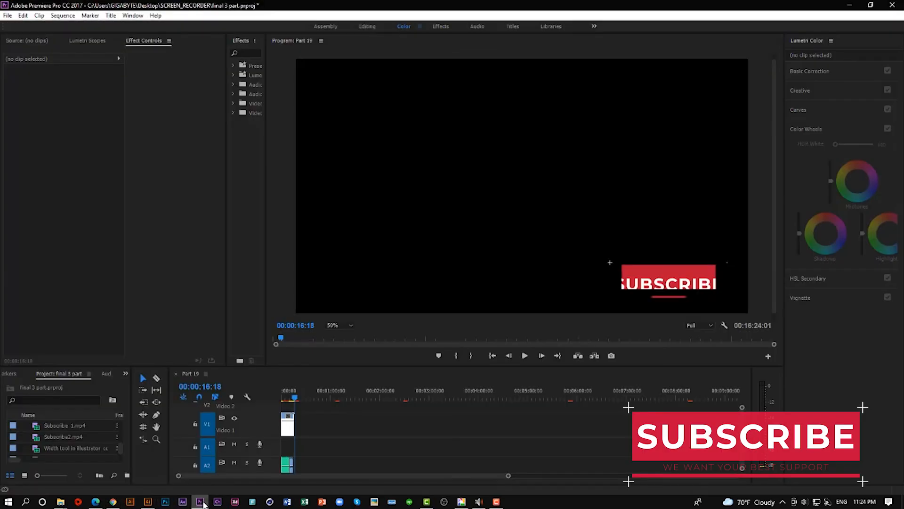
pyautogui.click(201, 501)
pyautogui.click(148, 501)
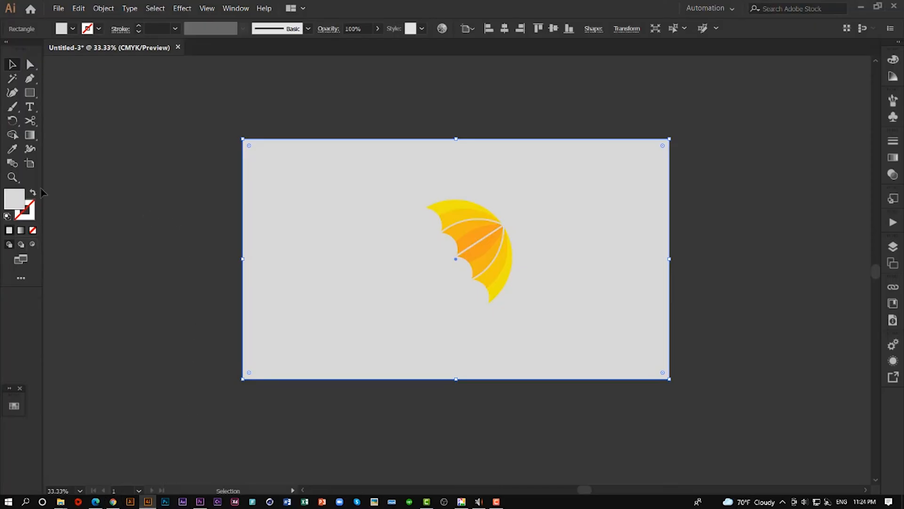
pyautogui.doubleClick(21, 199)
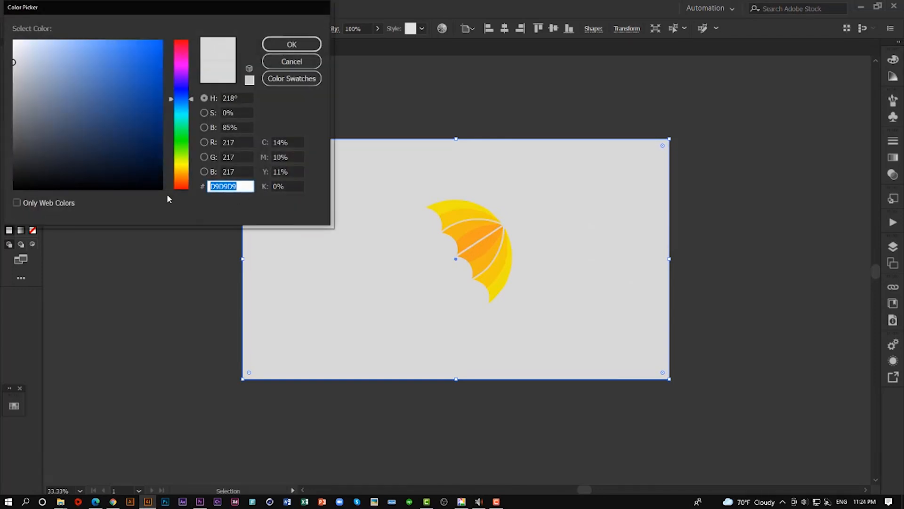
pyautogui.hotkey('ctrl', 'v')
pyautogui.press('BackSpace')
pyautogui.click(301, 45)
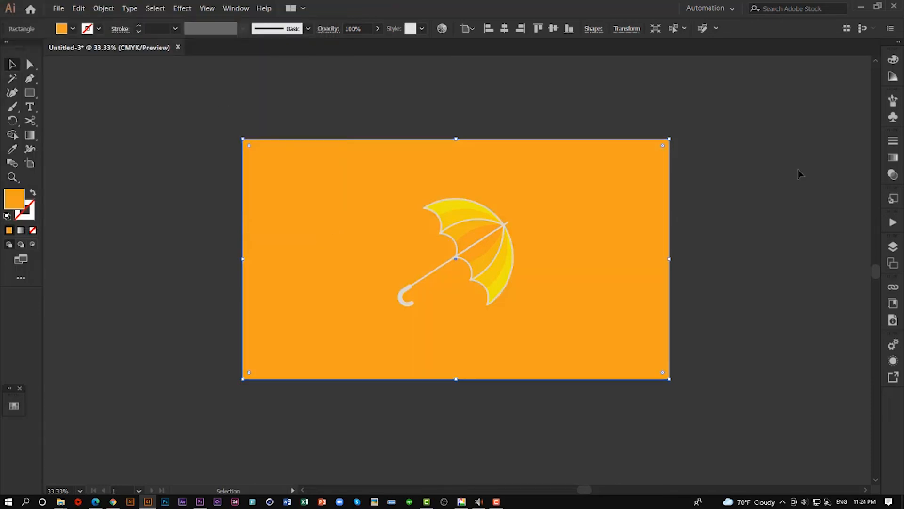
pyautogui.click(768, 201)
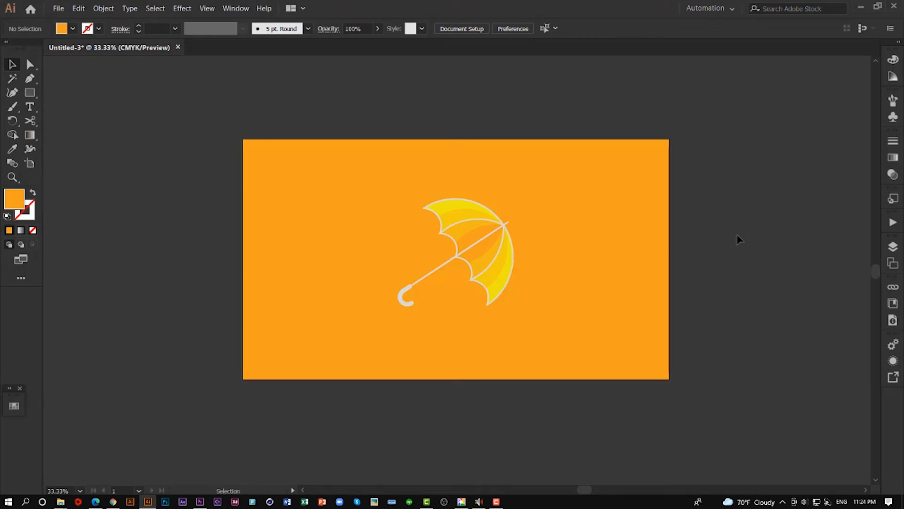
# - Draw a wide, flat ellipse across the bottom of the umbrella, extending past the handle and canopy on both sides
pyautogui.scroll(2, 545, 258)
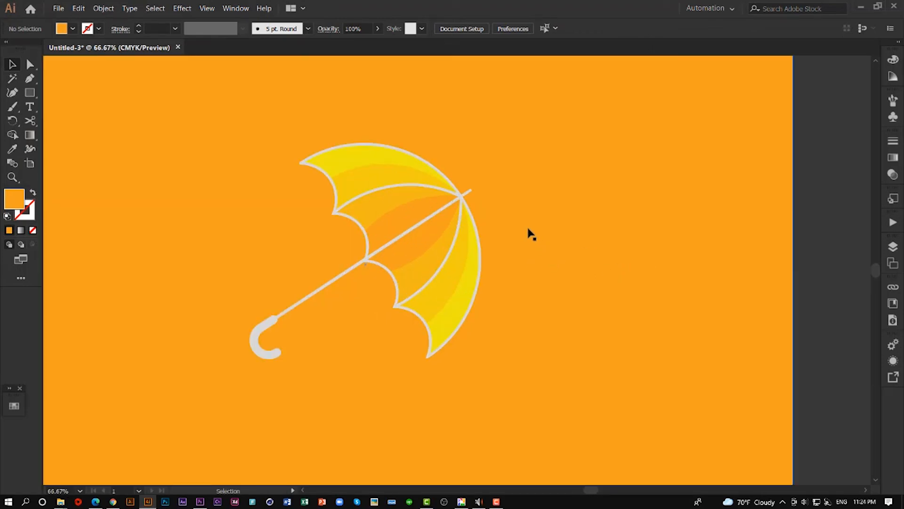
pyautogui.press('space')
pyautogui.moveTo(551, 216); pyautogui.dragTo(614, 212)
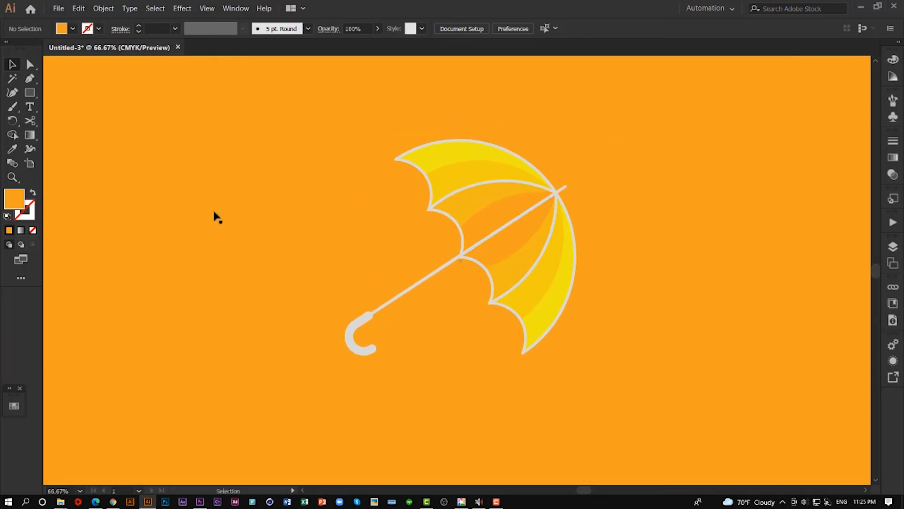
pyautogui.moveTo(30, 92); pyautogui.dragTo(82, 111)
pyautogui.moveTo(265, 336); pyautogui.dragTo(621, 367)
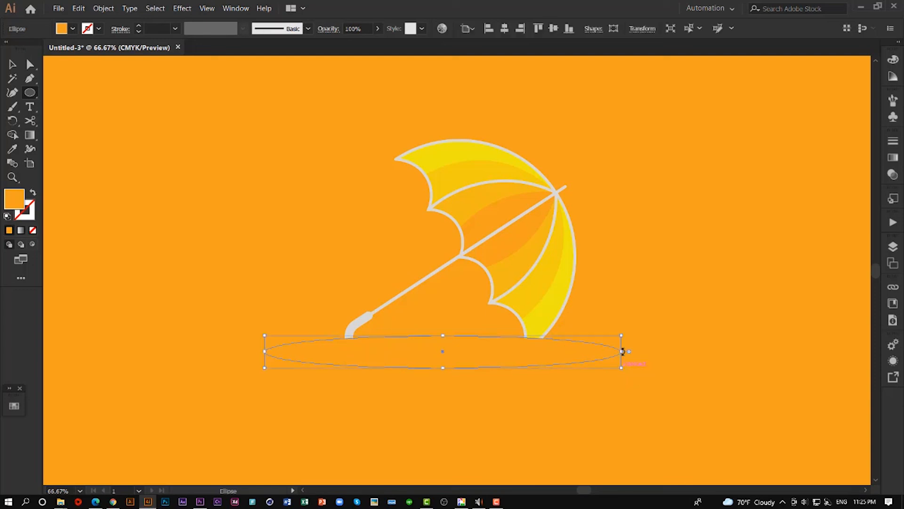
# - Select the background rectangle and fill it with the lighter orange sampled from the middle band of the umbrella canopy
pyautogui.press('v')
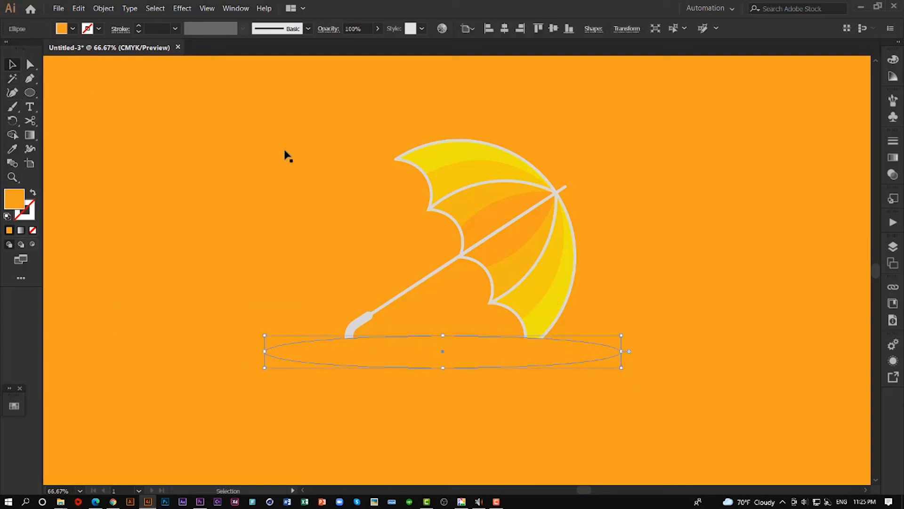
pyautogui.press('Delete')
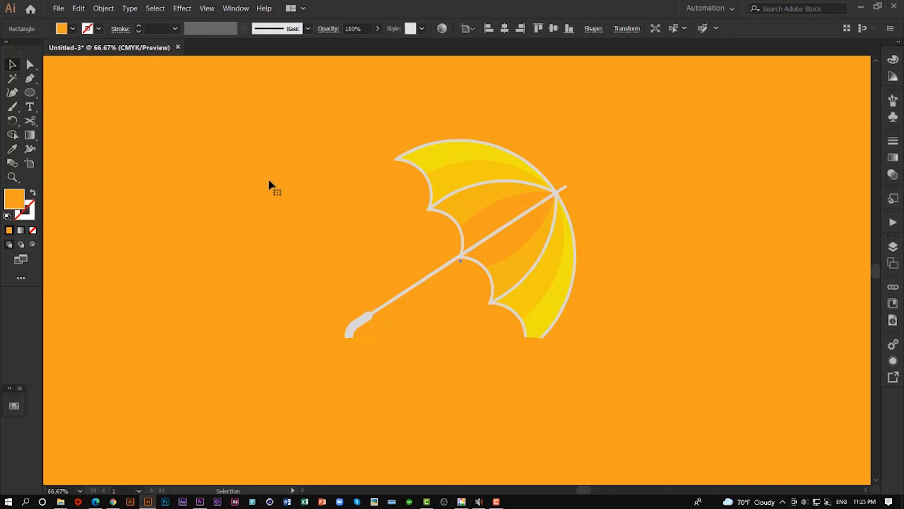
pyautogui.click(12, 149)
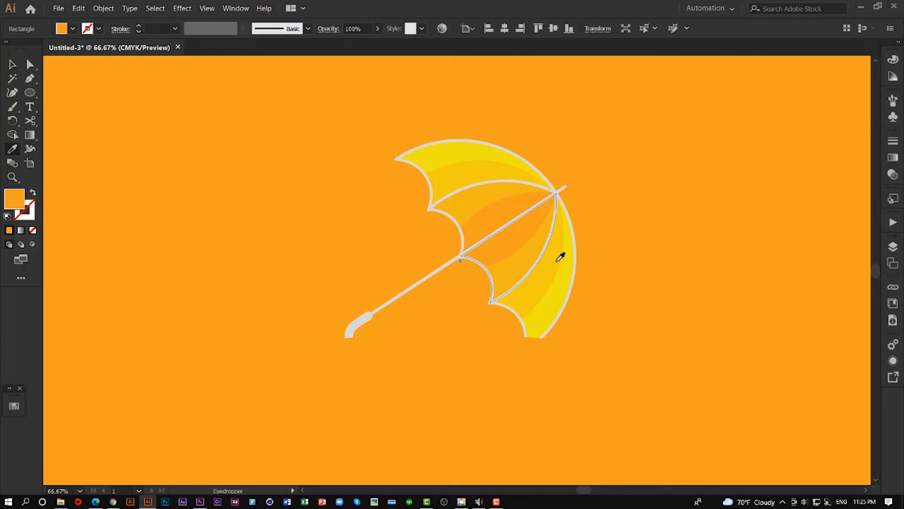
pyautogui.click(531, 255)
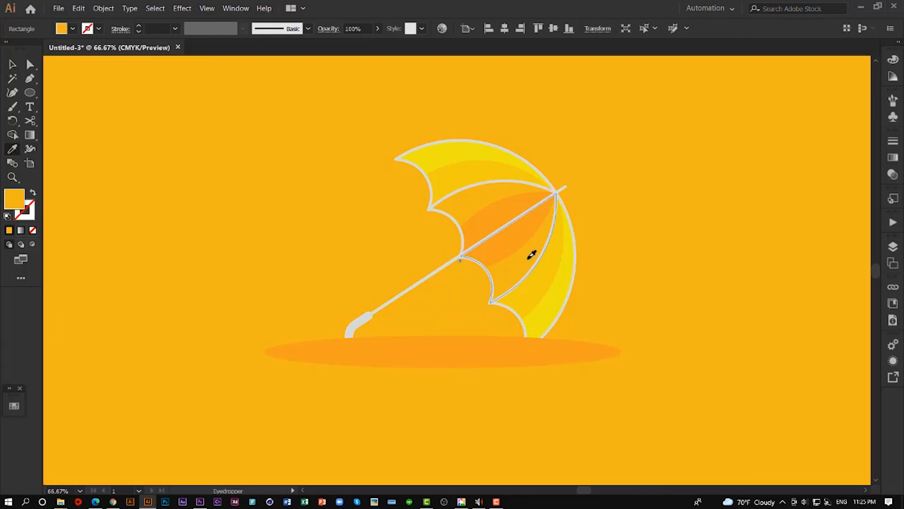
# - Send the ground ellipse backward so it sits behind the umbrella's handle and canopy but above the background
pyautogui.click(12, 64)
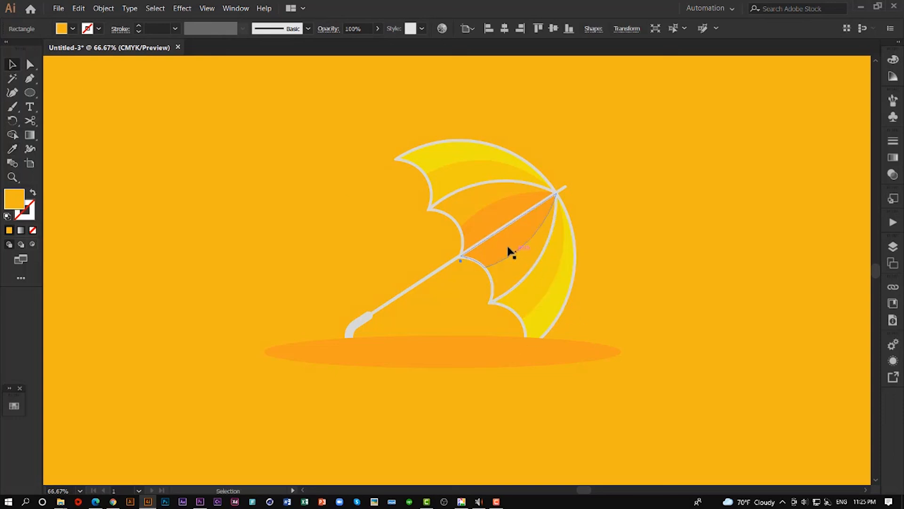
pyautogui.click(418, 358)
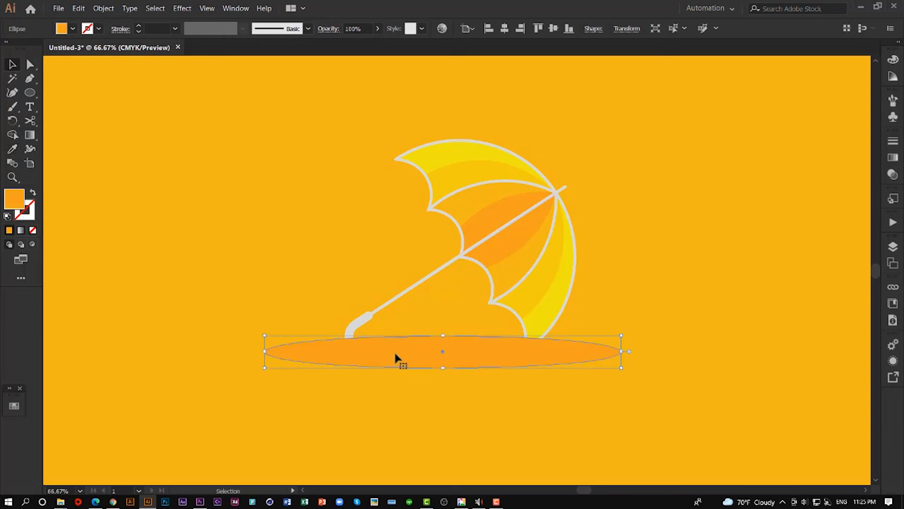
pyautogui.press('a')
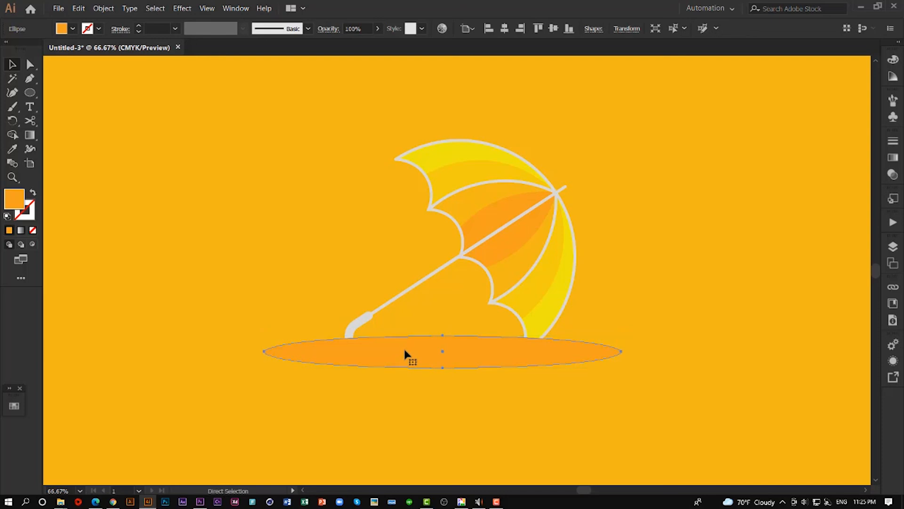
pyautogui.hotkey('ctrl', 'shift', '[')
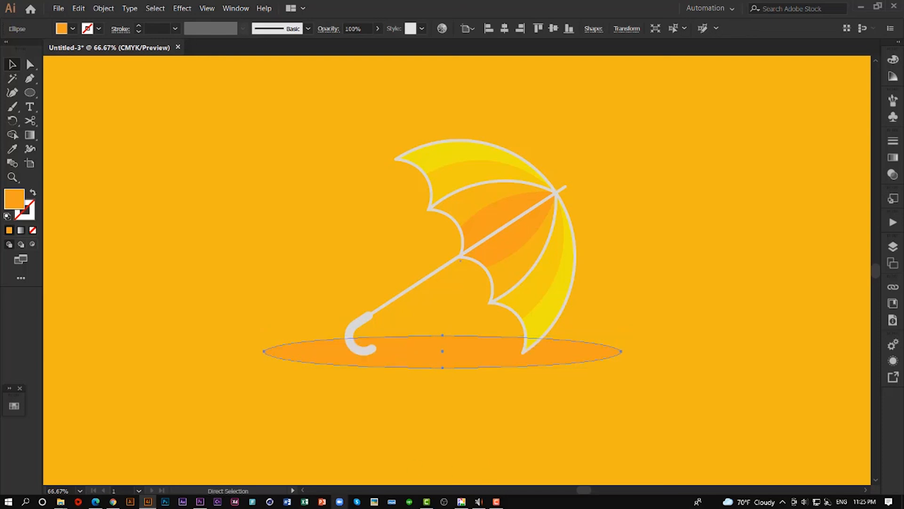
# - Flatten the ground ellipse and narrow it from both sides so it extends only slightly past the handle and canopy
pyautogui.press('v')
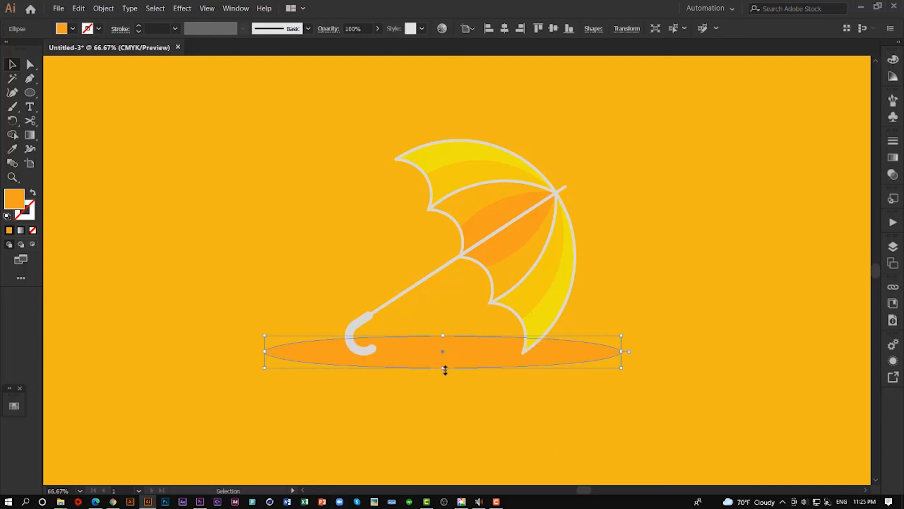
pyautogui.moveTo(445, 370); pyautogui.dragTo(442, 340)
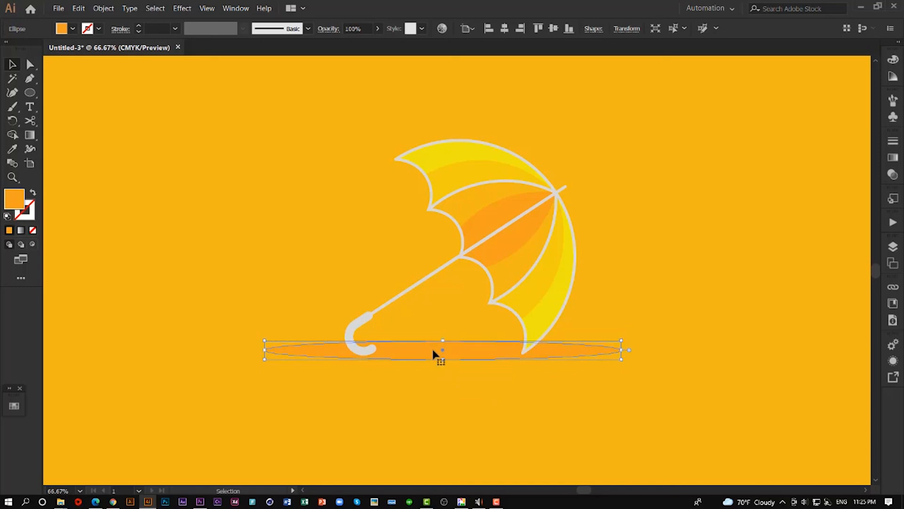
pyautogui.moveTo(624, 350); pyautogui.dragTo(589, 350)
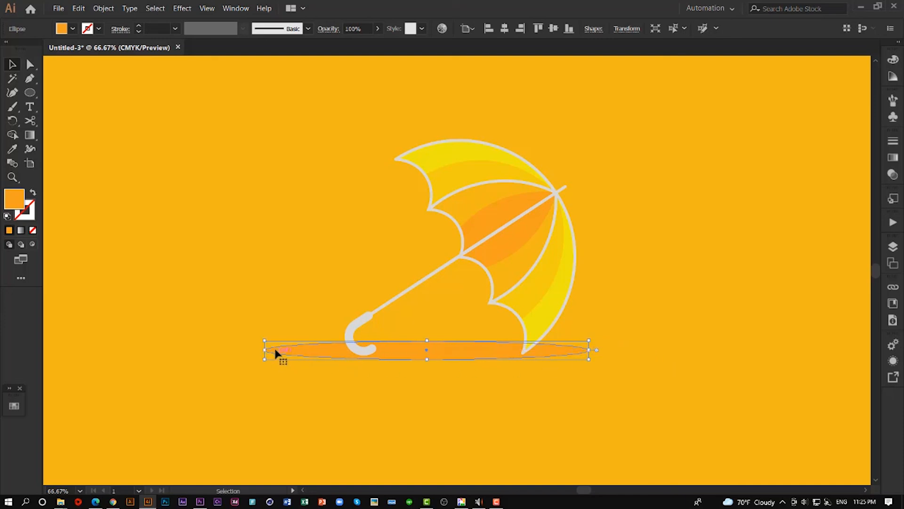
pyautogui.moveTo(265, 350); pyautogui.dragTo(332, 351)
pyautogui.click(653, 354)
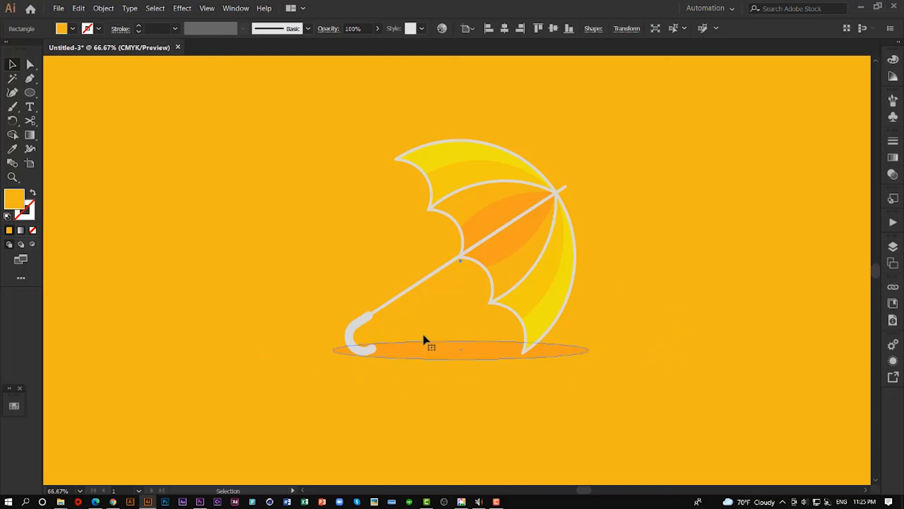
# - Shift the ground shadow ellipse slightly down and left beneath the umbrella, and deselect it
pyautogui.moveTo(443, 351); pyautogui.dragTo(441, 354)
pyautogui.press('Up')
pyautogui.press('Up')
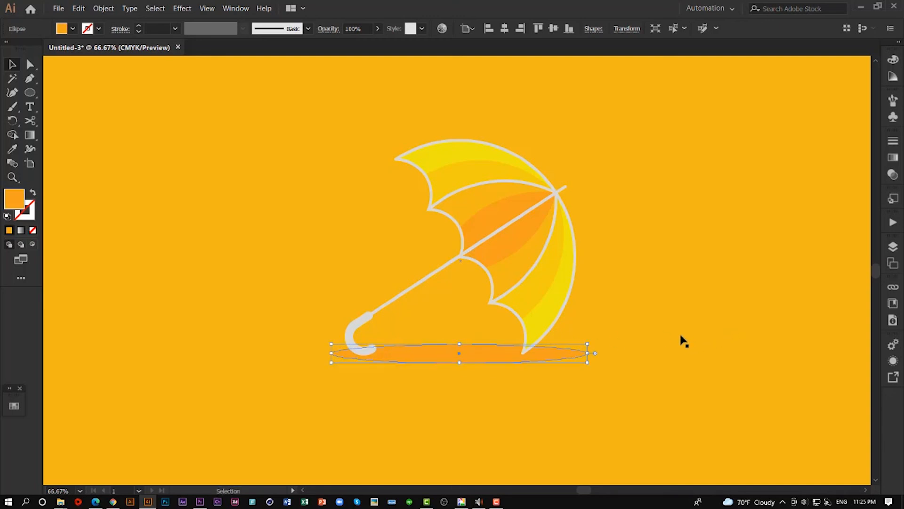
pyautogui.scroll(-1, 683, 341)
pyautogui.moveTo(637, 224); pyautogui.dragTo(549, 210)
pyautogui.click(808, 207)
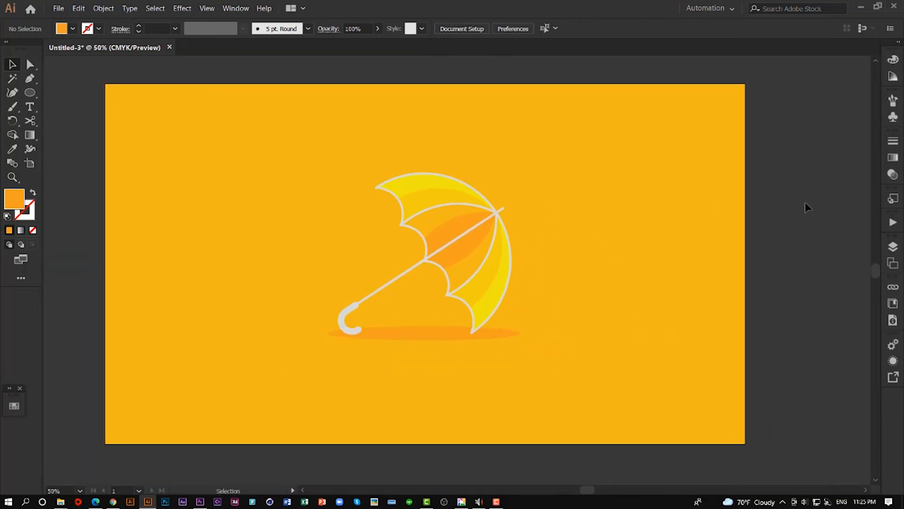
# - Draw a thin, flat orange ellipse as a streak at the umbrella's upper left, and place a shorter one slightly higher beside it
pyautogui.click(30, 92)
pyautogui.moveTo(224, 232); pyautogui.dragTo(288, 161)
pyautogui.press('v')
pyautogui.moveTo(301, 157); pyautogui.dragTo(319, 157)
pyautogui.moveTo(340, 153); pyautogui.dragTo(321, 152)
pyautogui.keyDown('shift'); pyautogui.click(261, 163); pyautogui.keyUp('shift')
# - Copy the long and short streaks to the right of the canopy at staggered heights, with one short copy left of the canopy tip
pyautogui.moveTo(259, 163); pyautogui.dragTo(519, 169)
pyautogui.moveTo(517, 171); pyautogui.dragTo(640, 192)
pyautogui.click(659, 190)
pyautogui.moveTo(689, 194); pyautogui.dragTo(333, 188)
pyautogui.click(781, 191)
# - Place copies of the long streak near the artboard's left edge and across its right edge, and deselect them
pyautogui.moveTo(258, 164); pyautogui.dragTo(174, 187)
pyautogui.click(96, 250)
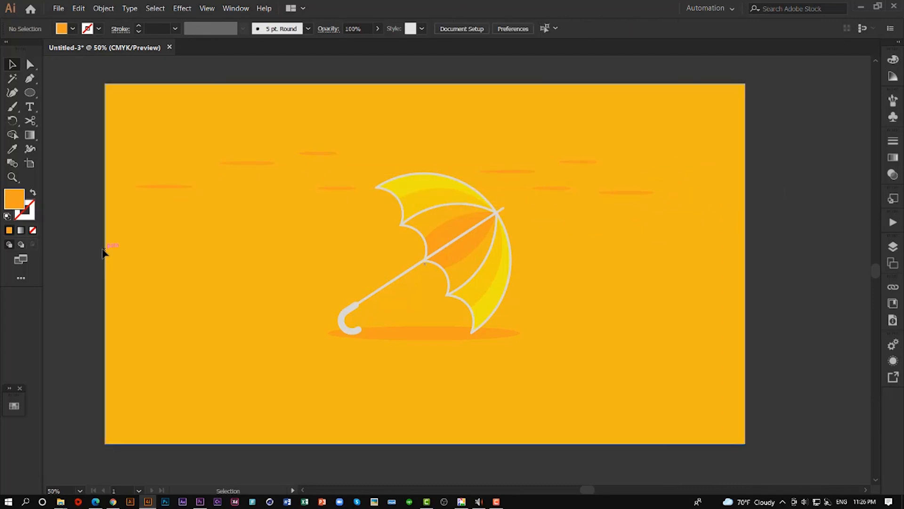
pyautogui.moveTo(626, 192); pyautogui.dragTo(728, 155)
pyautogui.click(785, 212)
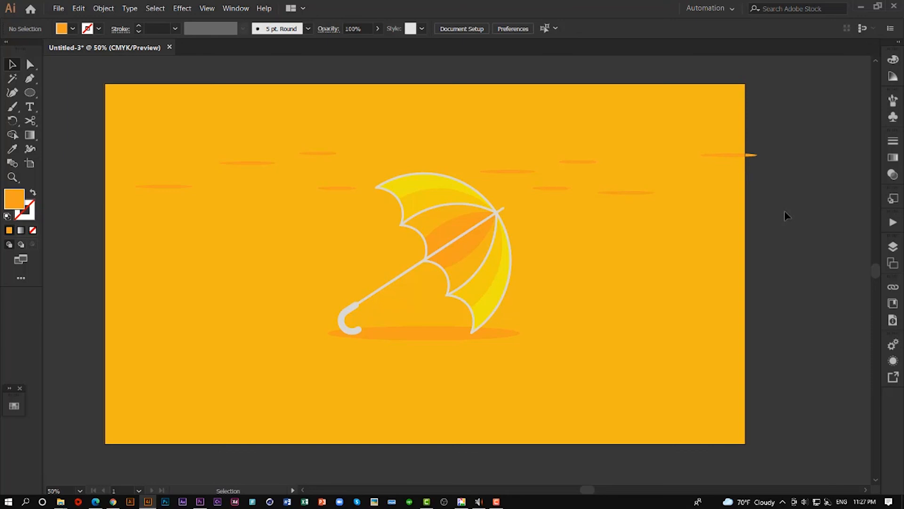